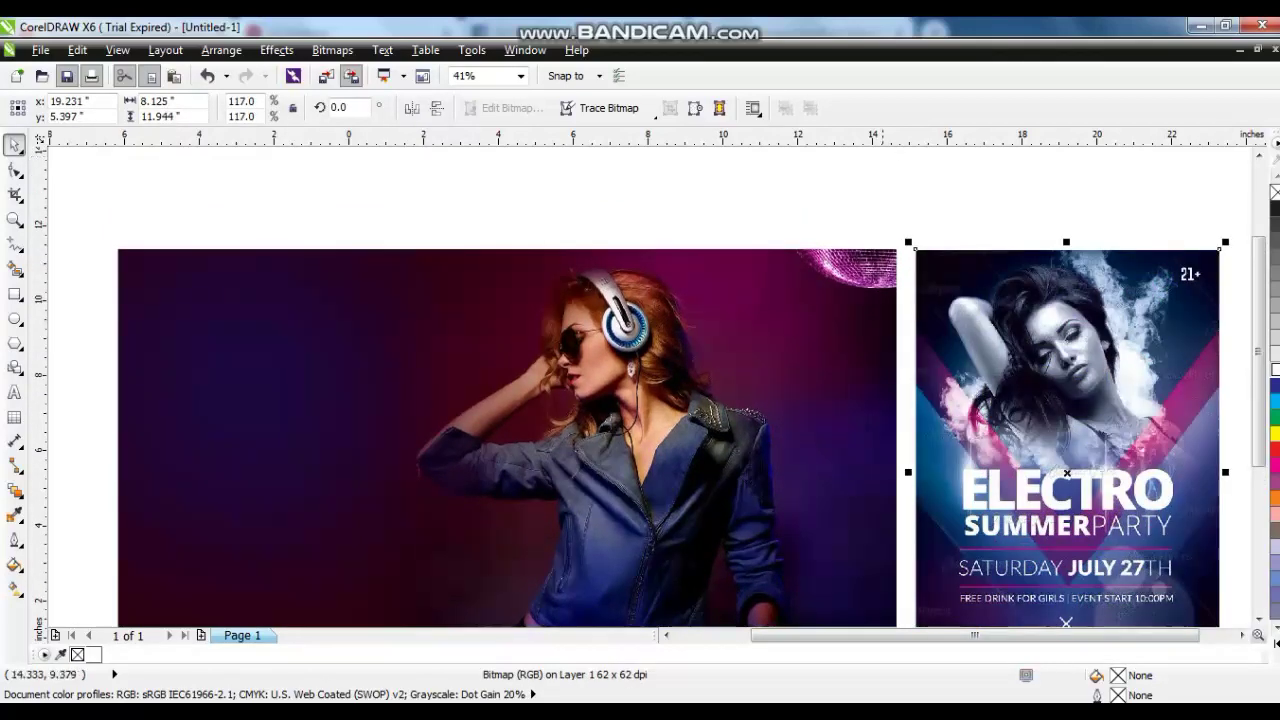
Step: Add the artistic text "Electro" beside the left edge of the DJ photo
left_click(887, 291, "shift")
key("shift+F2")
key("Escape")
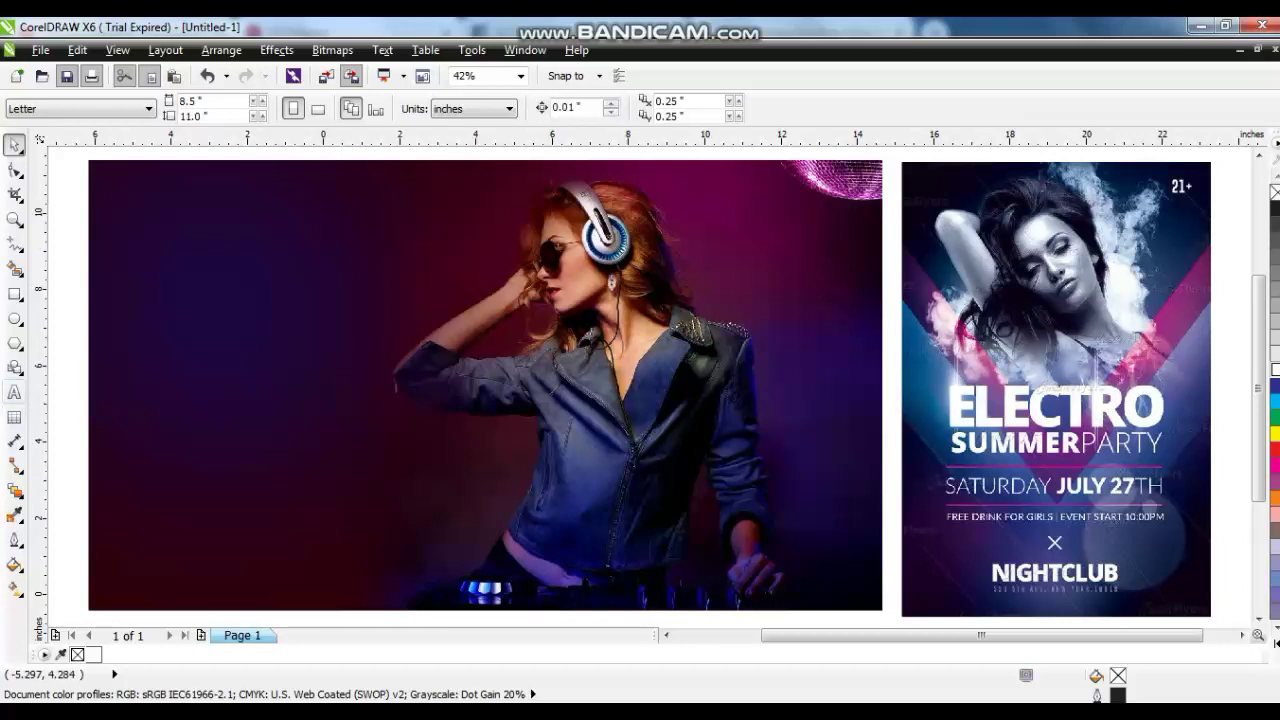
left_click(14, 392)
left_click(64, 395)
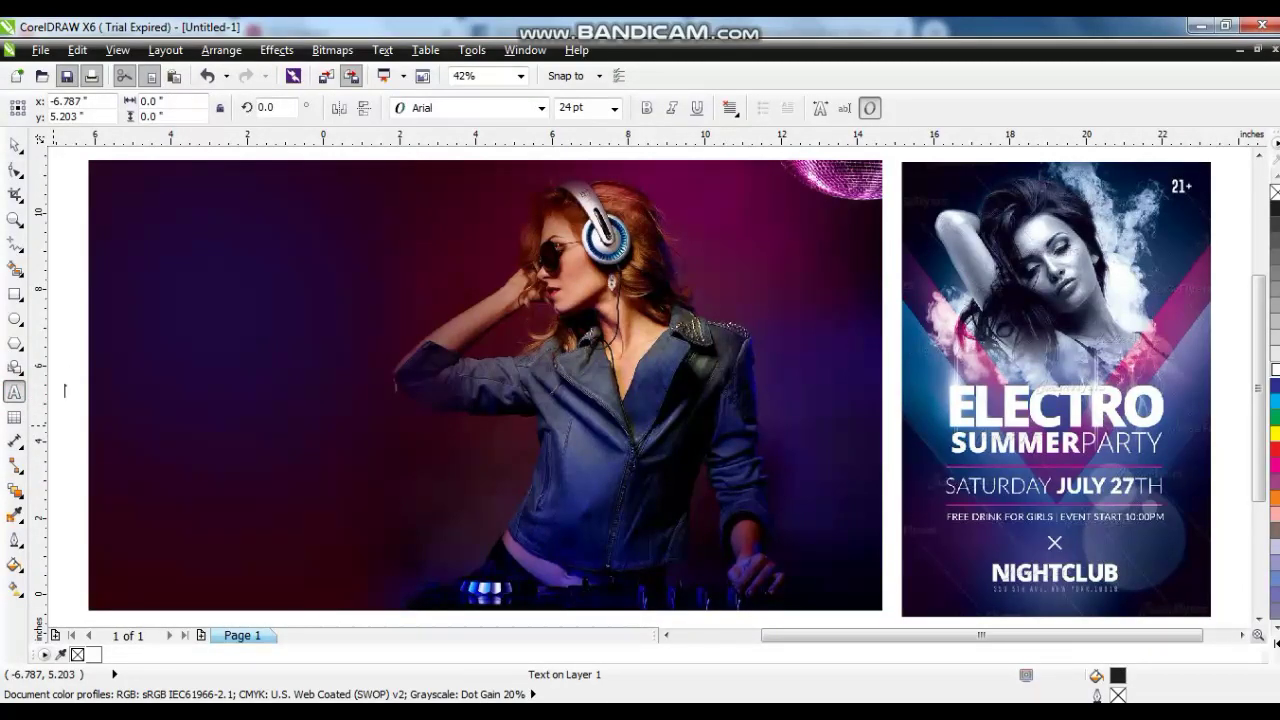
type("E")
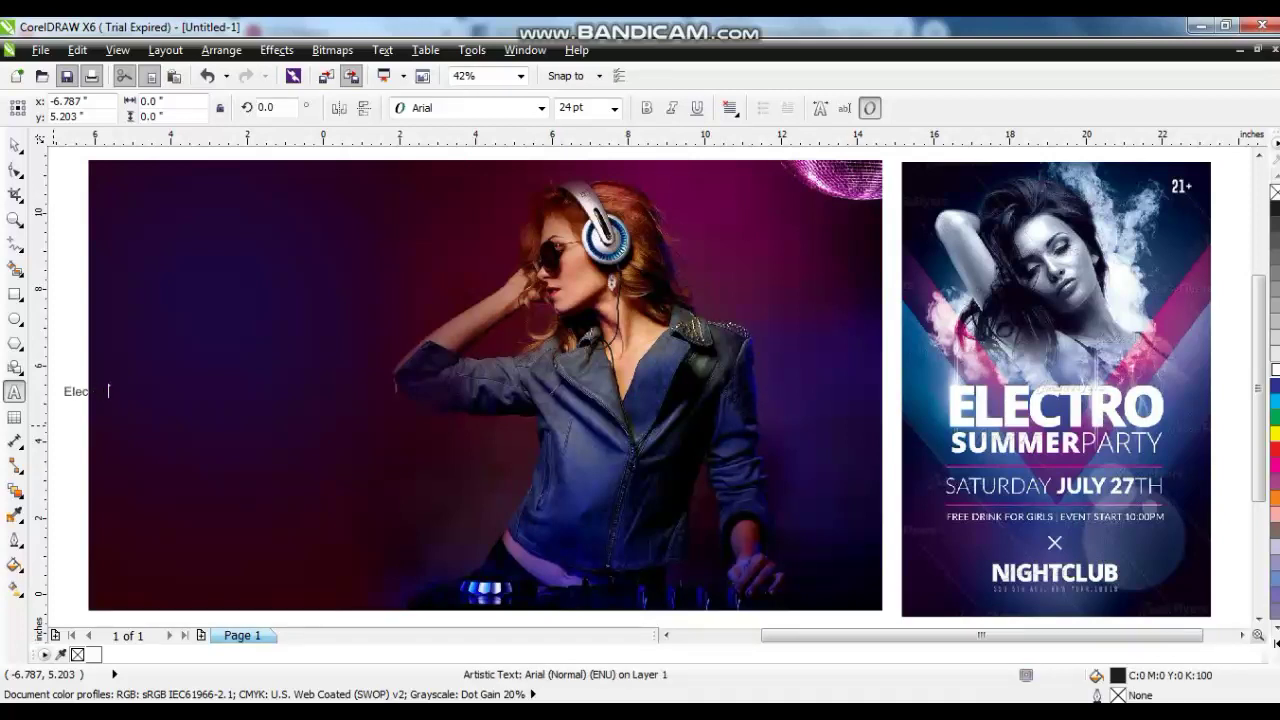
type("lec")
left_click(14, 144)
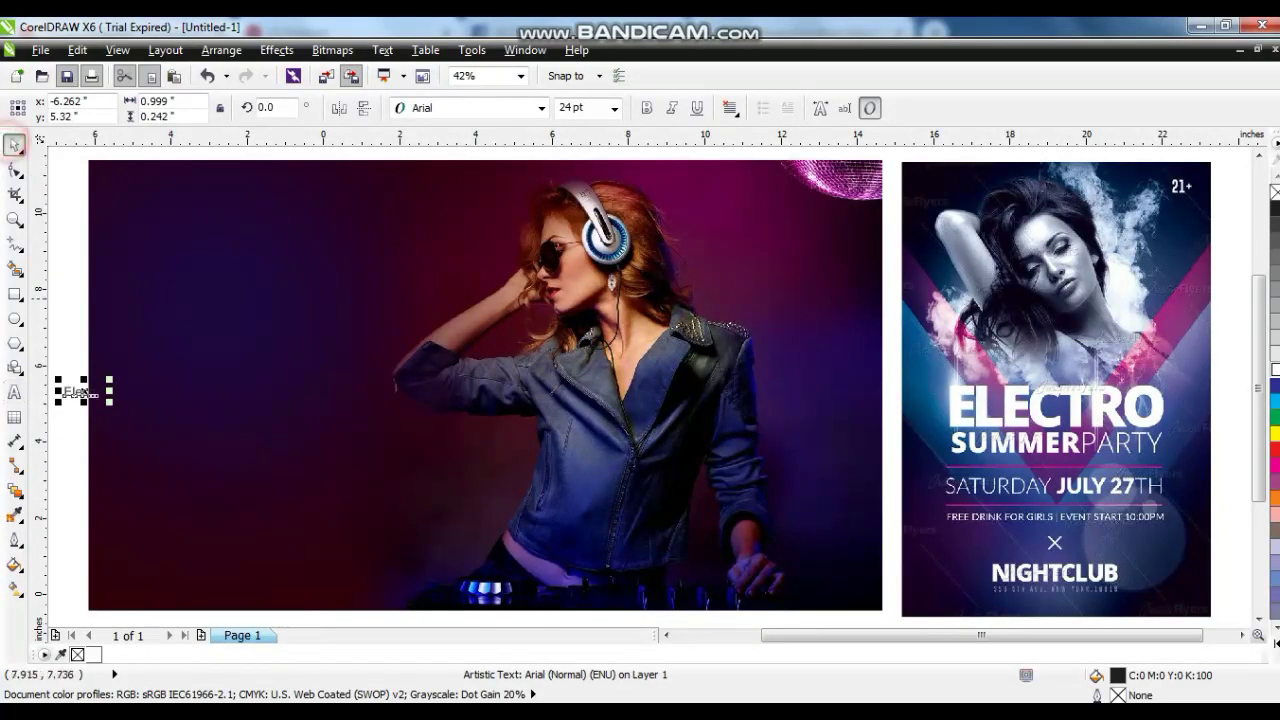
Step: Set the Electro text's font to Lithograph and fill the text white
left_click(541, 107)
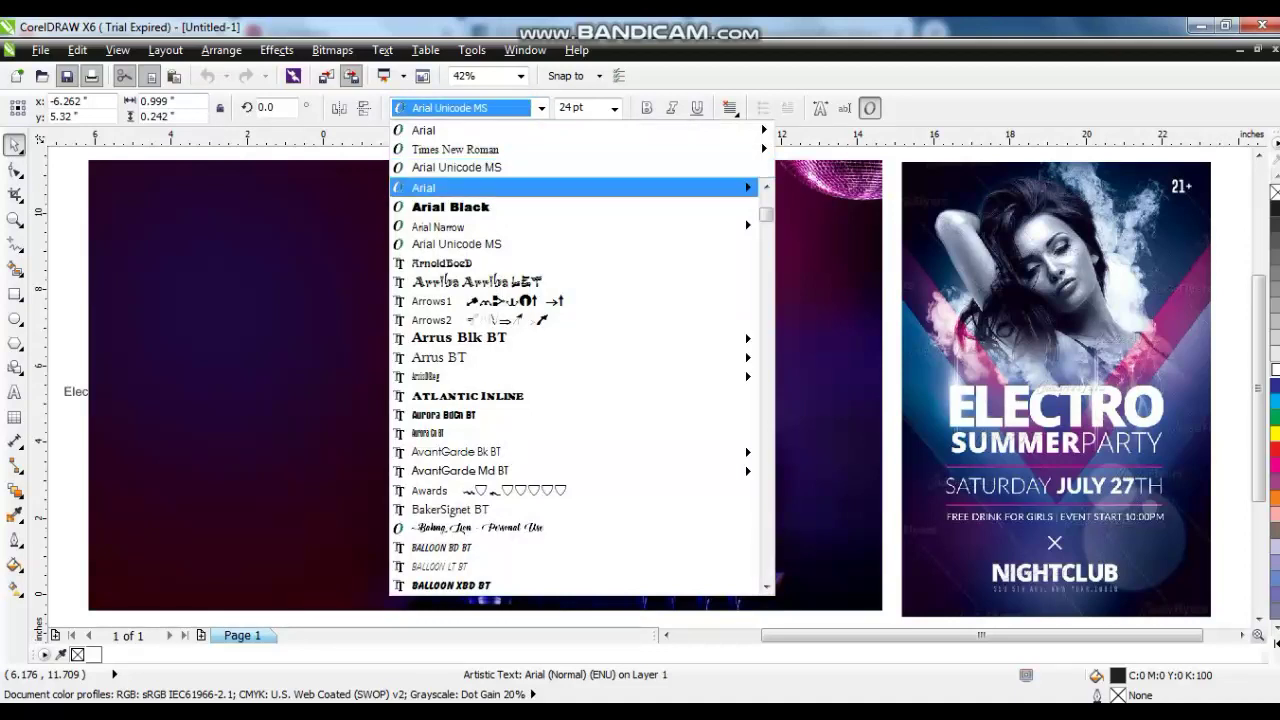
scroll(580, 380, "down", 20)
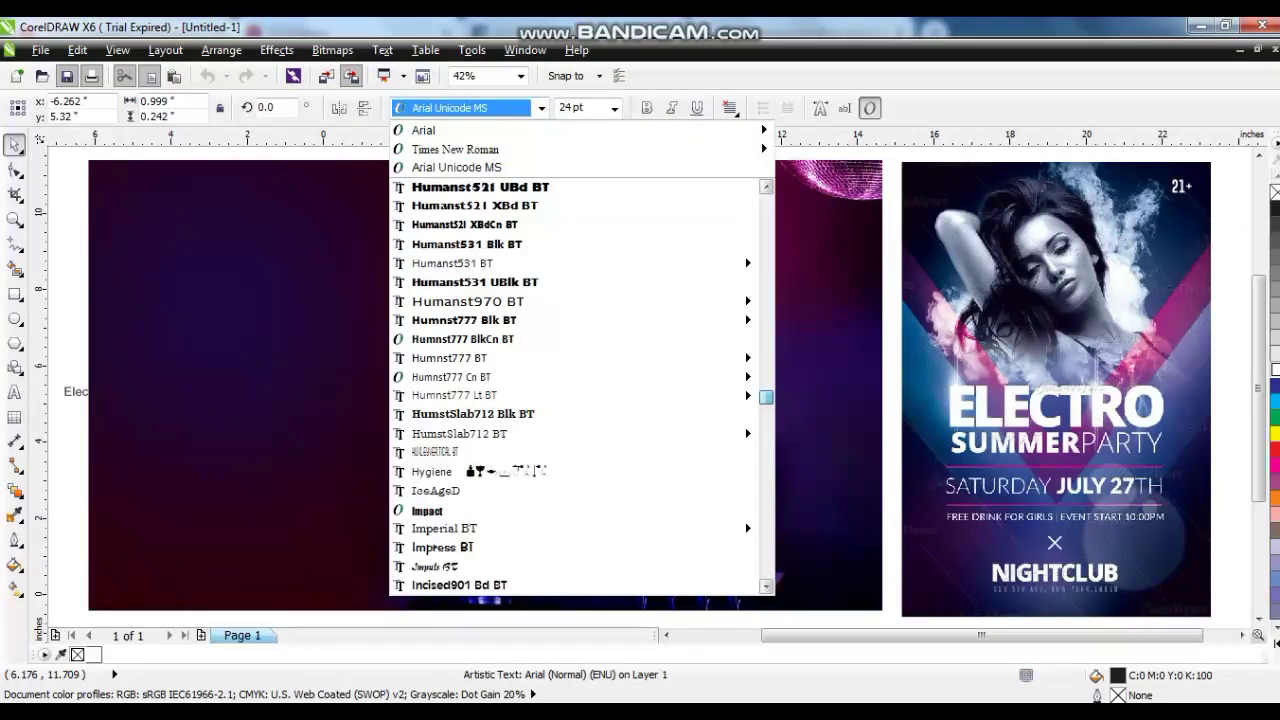
scroll(580, 385, "down", 2)
scroll(580, 385, "down", 6)
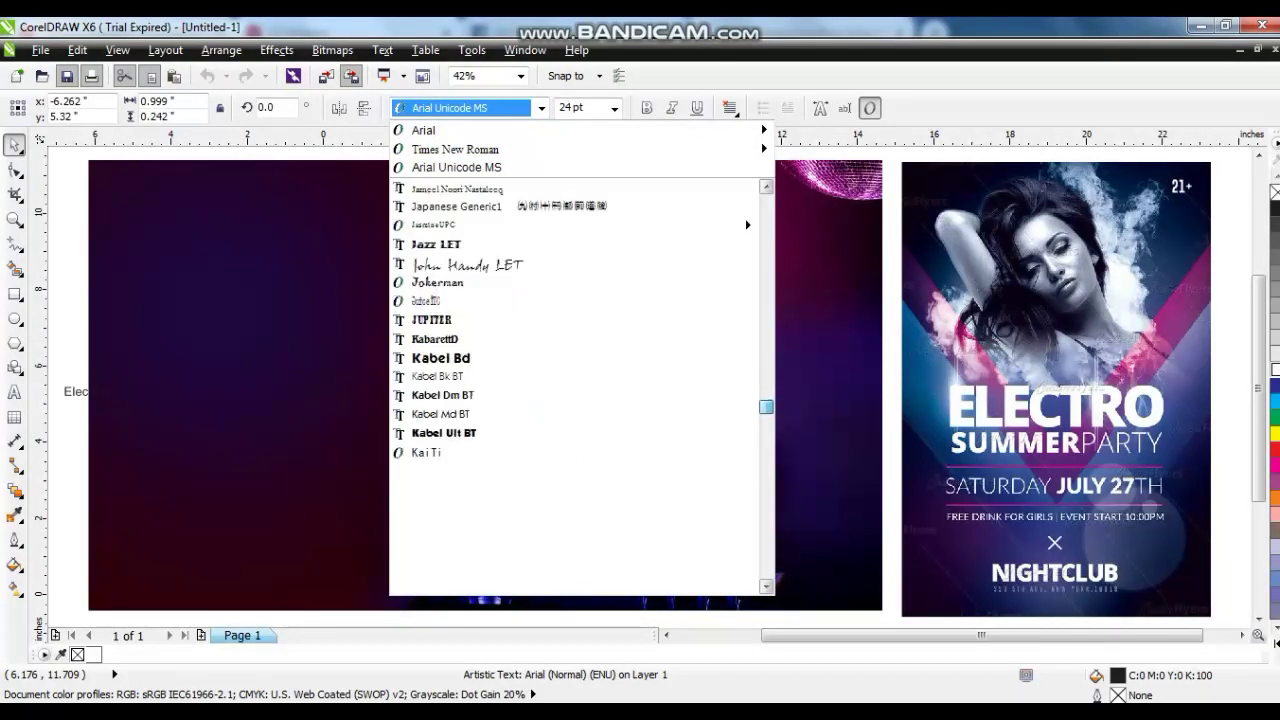
scroll(580, 385, "down", 4)
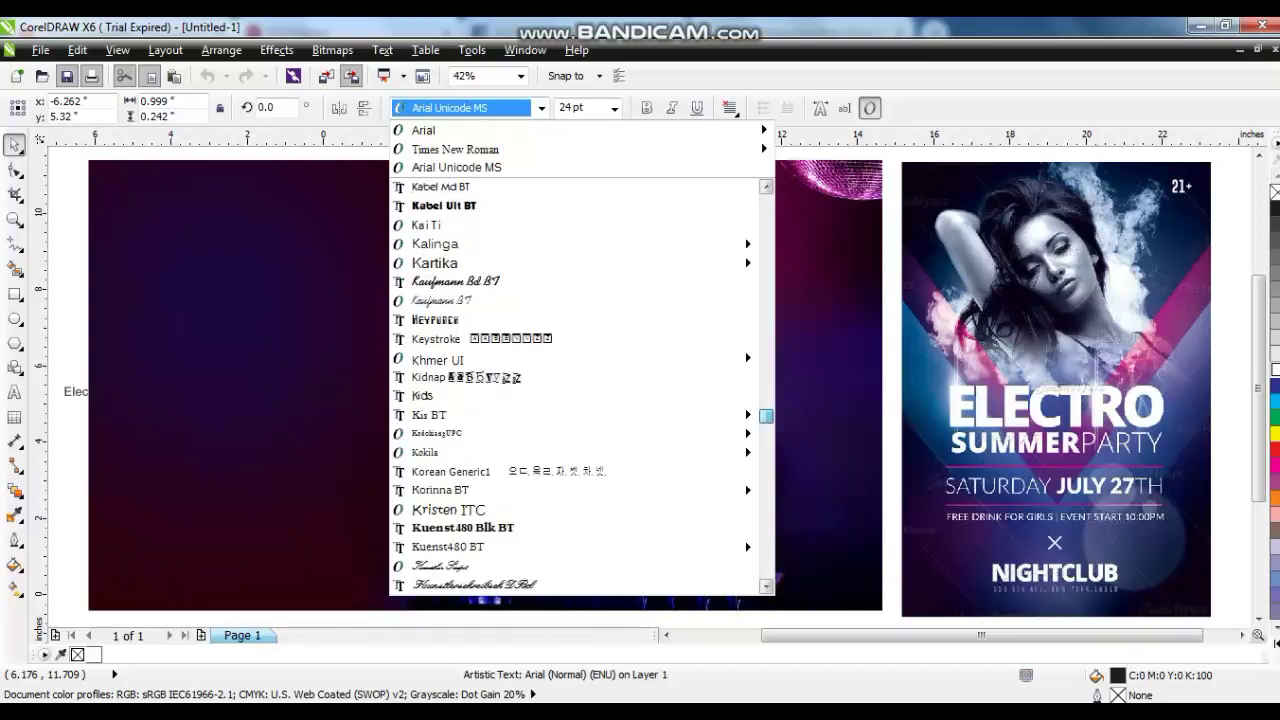
scroll(580, 385, "down", 5)
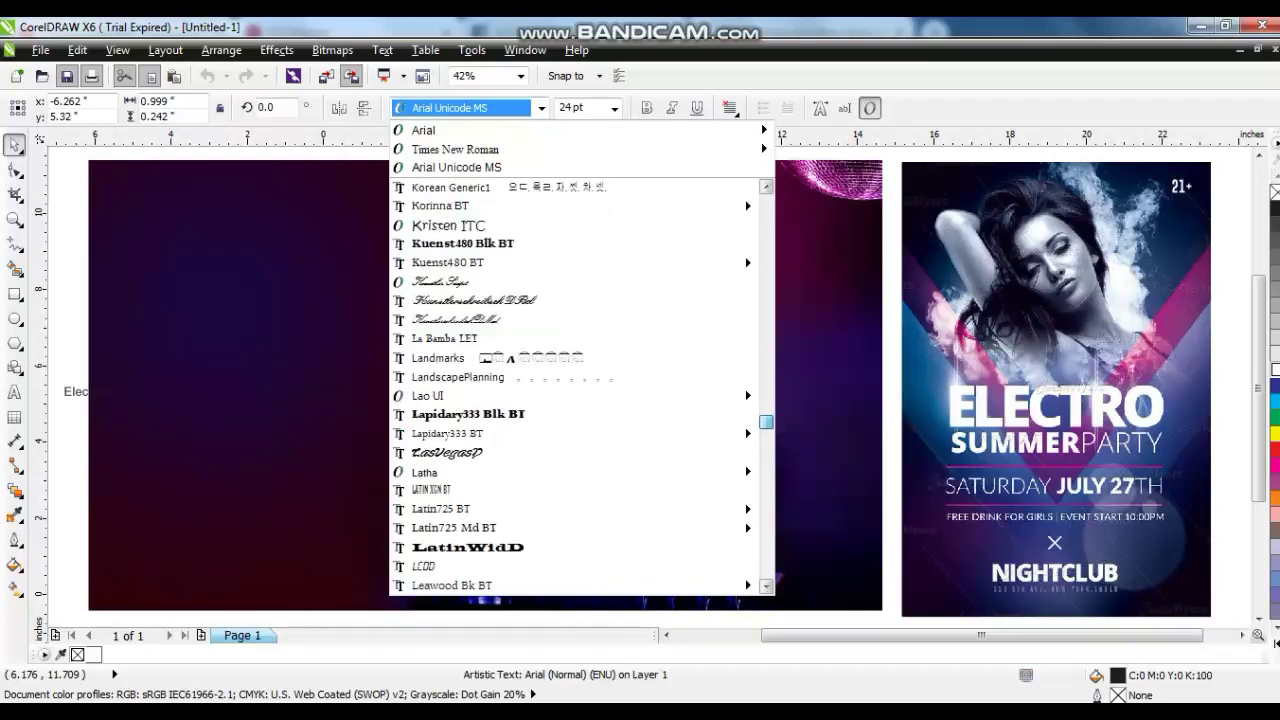
scroll(580, 385, "down", 5)
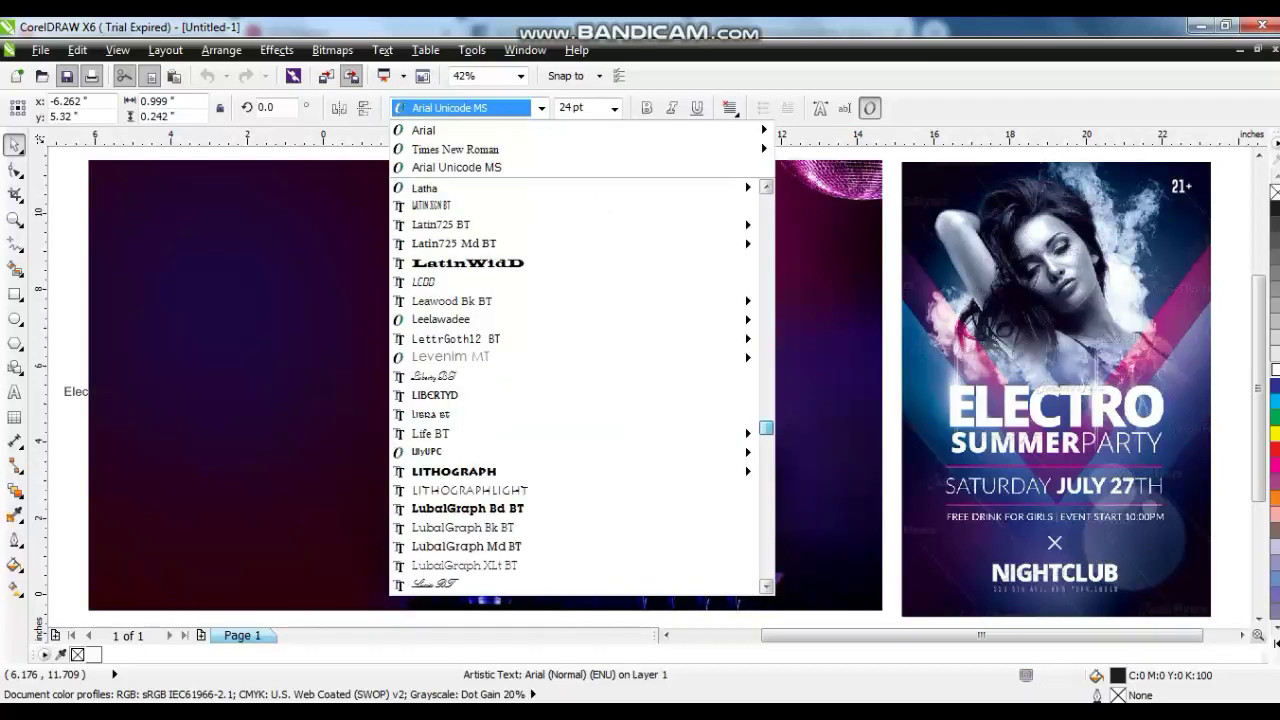
scroll(580, 385, "down", 3)
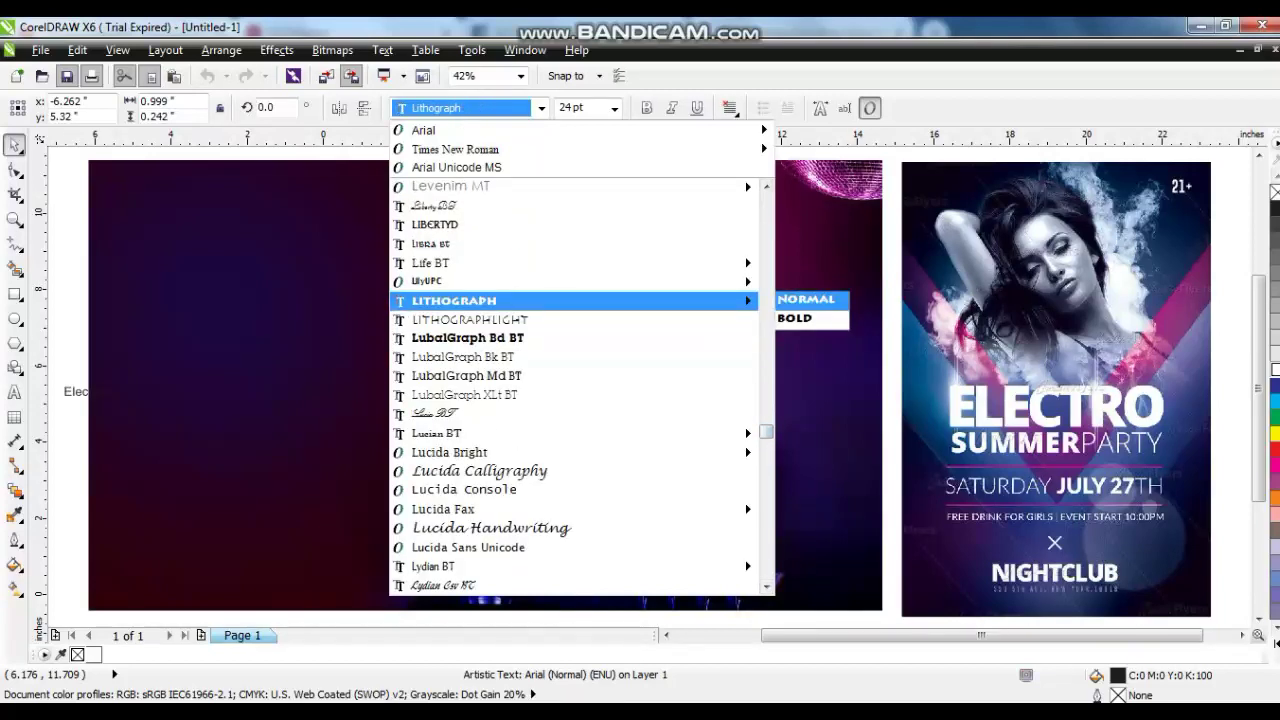
left_click(454, 300)
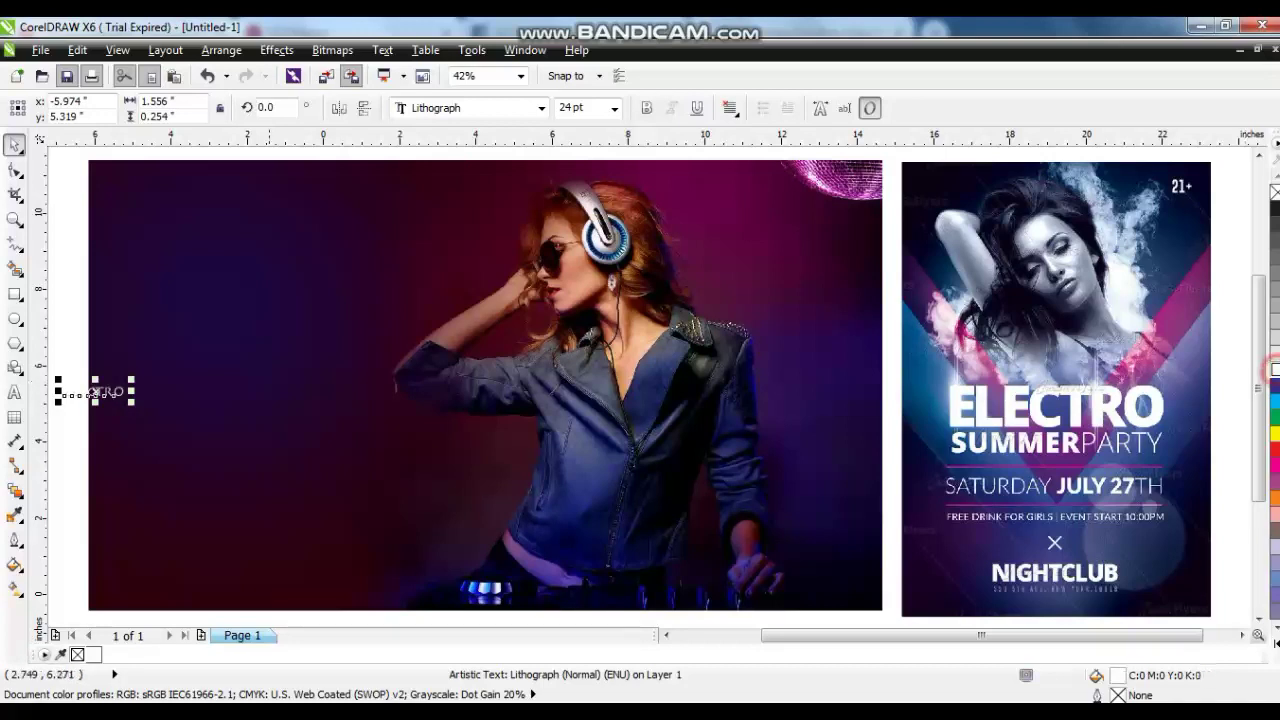
Step: Make the ELECTRO text bold and enlarge it to about 8.4 in wide, placed across the lower left of the DJ photo
left_click_drag(131, 380, 205, 362)
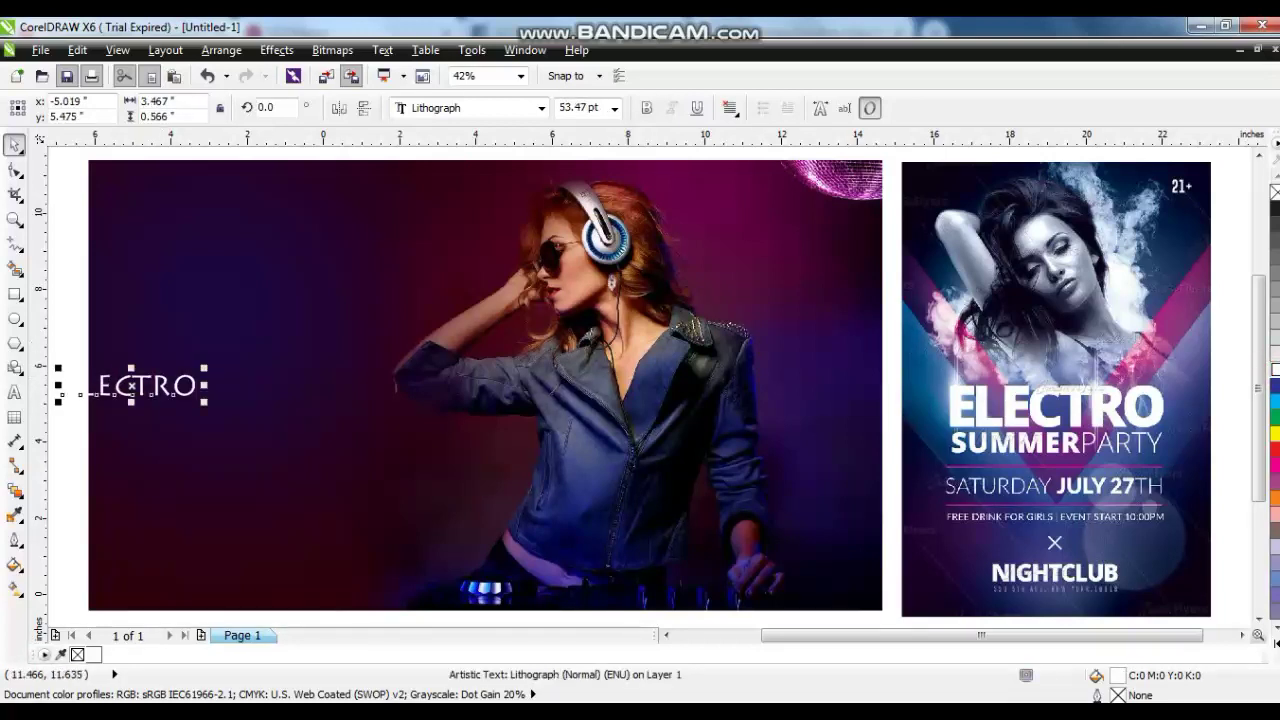
key("ctrl+b")
left_click_drag(131, 385, 243, 340)
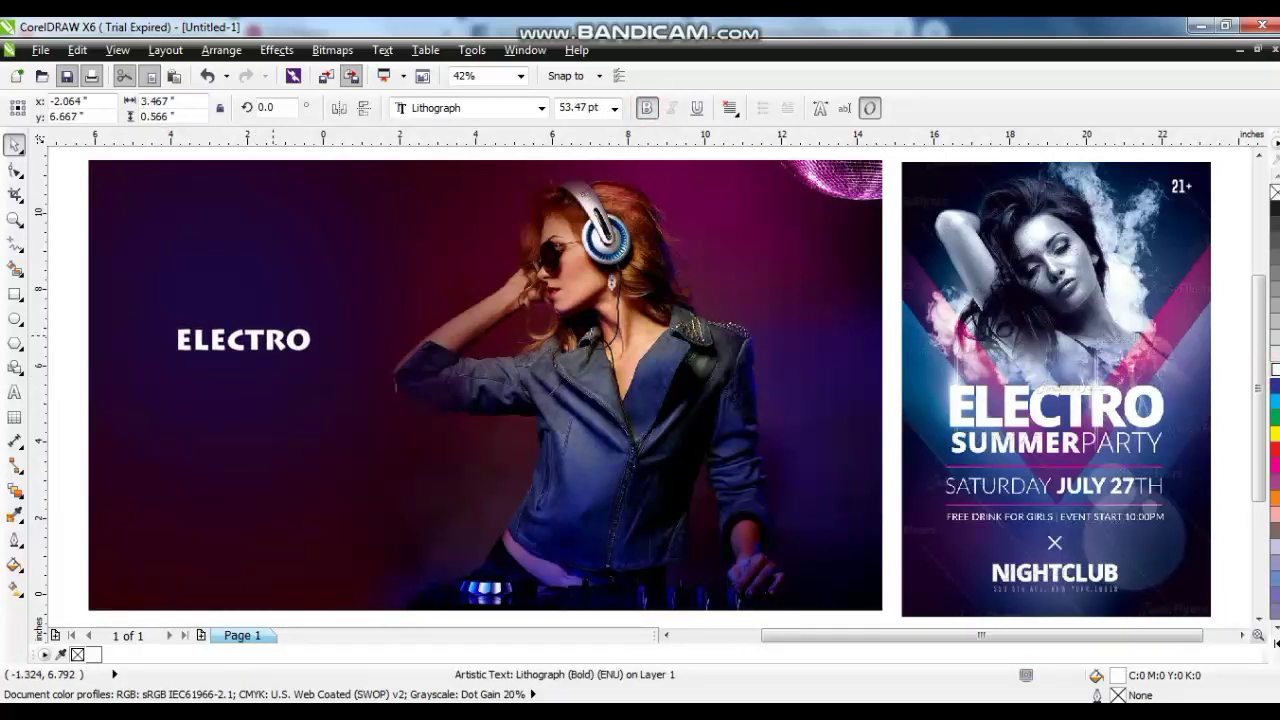
left_click_drag(318, 356, 411, 403)
left_click_drag(371, 361, 447, 409)
left_click_drag(529, 431, 510, 421)
left_click_drag(430, 404, 420, 410)
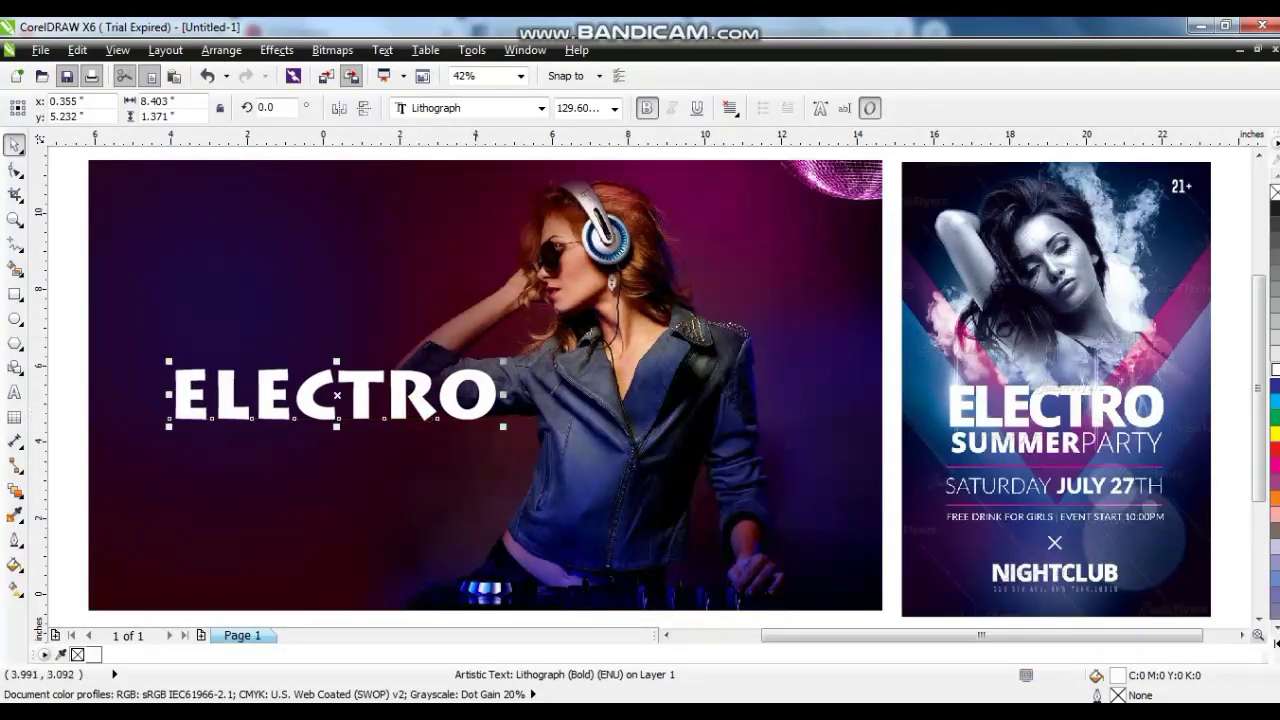
Step: Duplicate the ELECTRO text, shrink the copy to about 4.4 in wide and place it just below the original
left_click(453, 401)
left_click(484, 410)
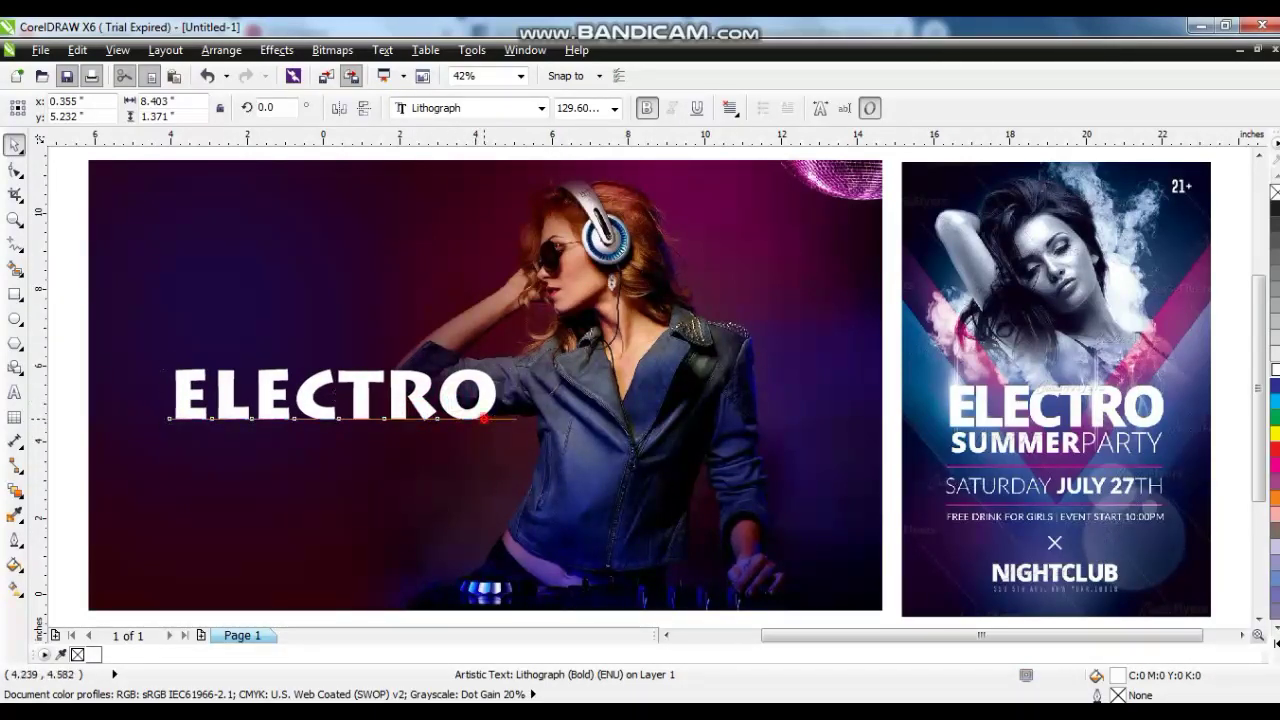
left_click_drag(503, 428, 423, 412)
left_click_drag(347, 401, 347, 447)
Step: Replace the wording of the smaller ELECTRO copy with "SUMMER"
left_click(14, 392)
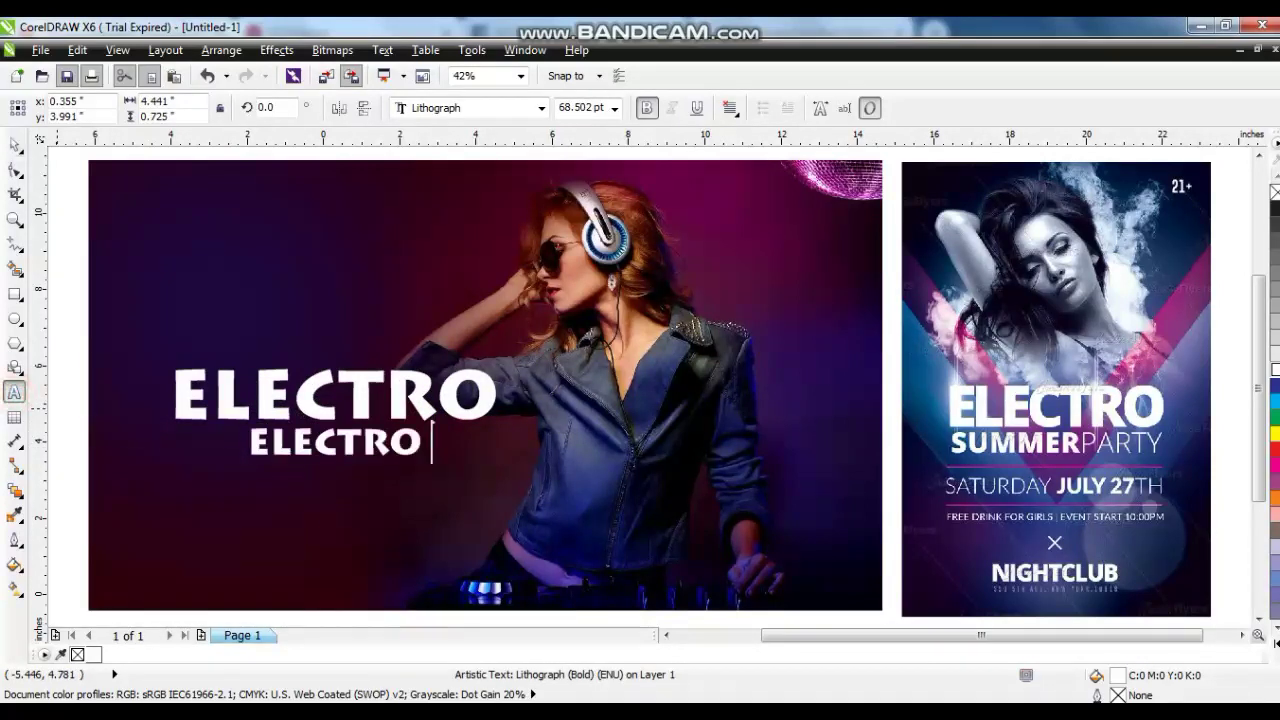
key("ctrl+a")
type("S")
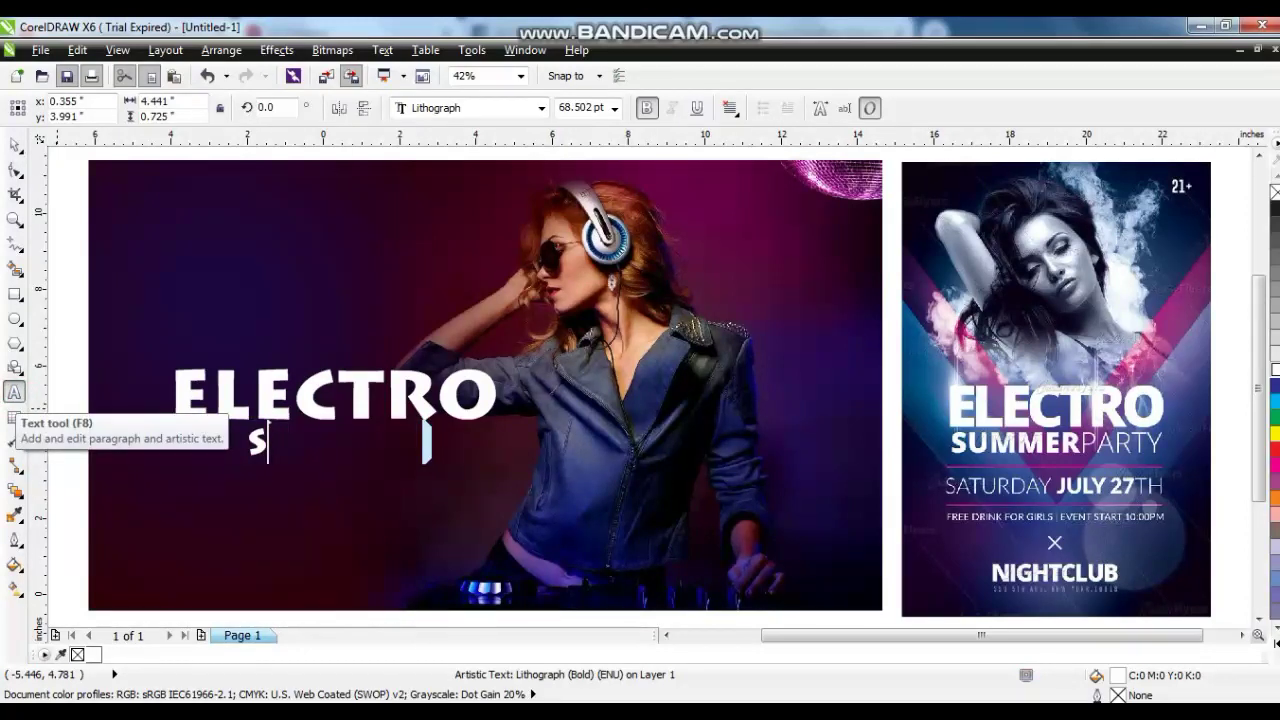
type("UMMER")
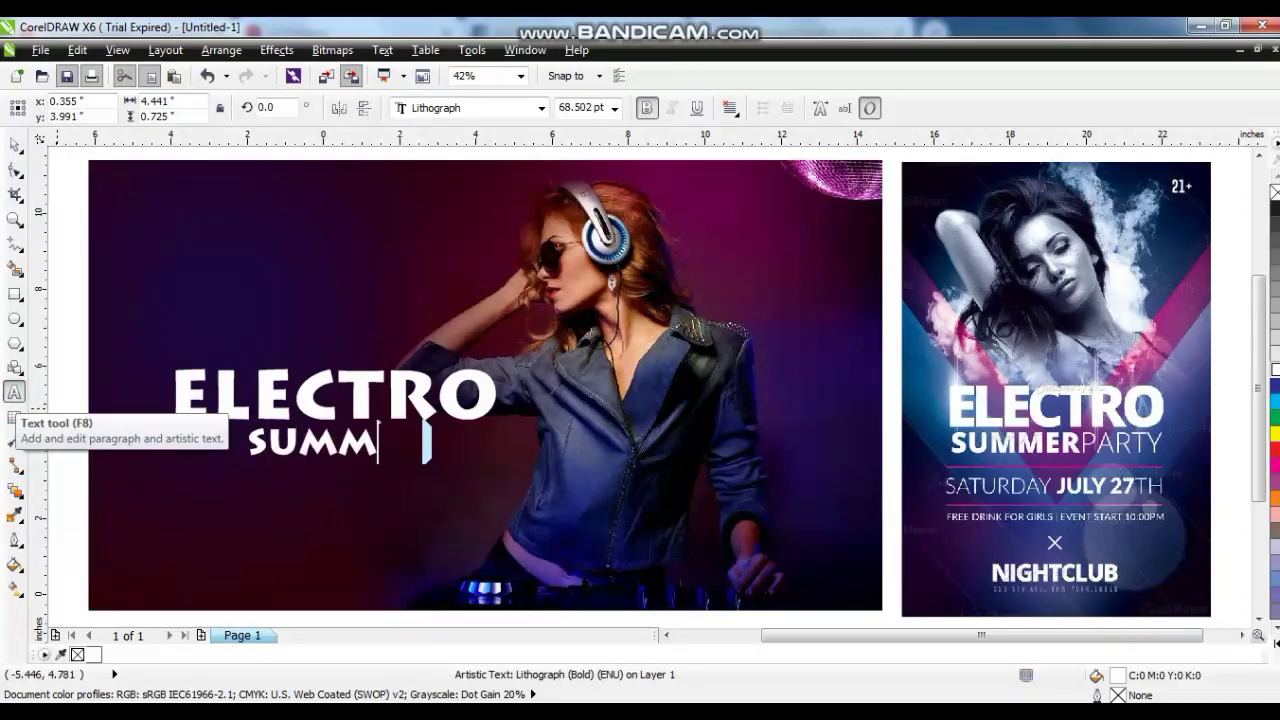
left_click(14, 140)
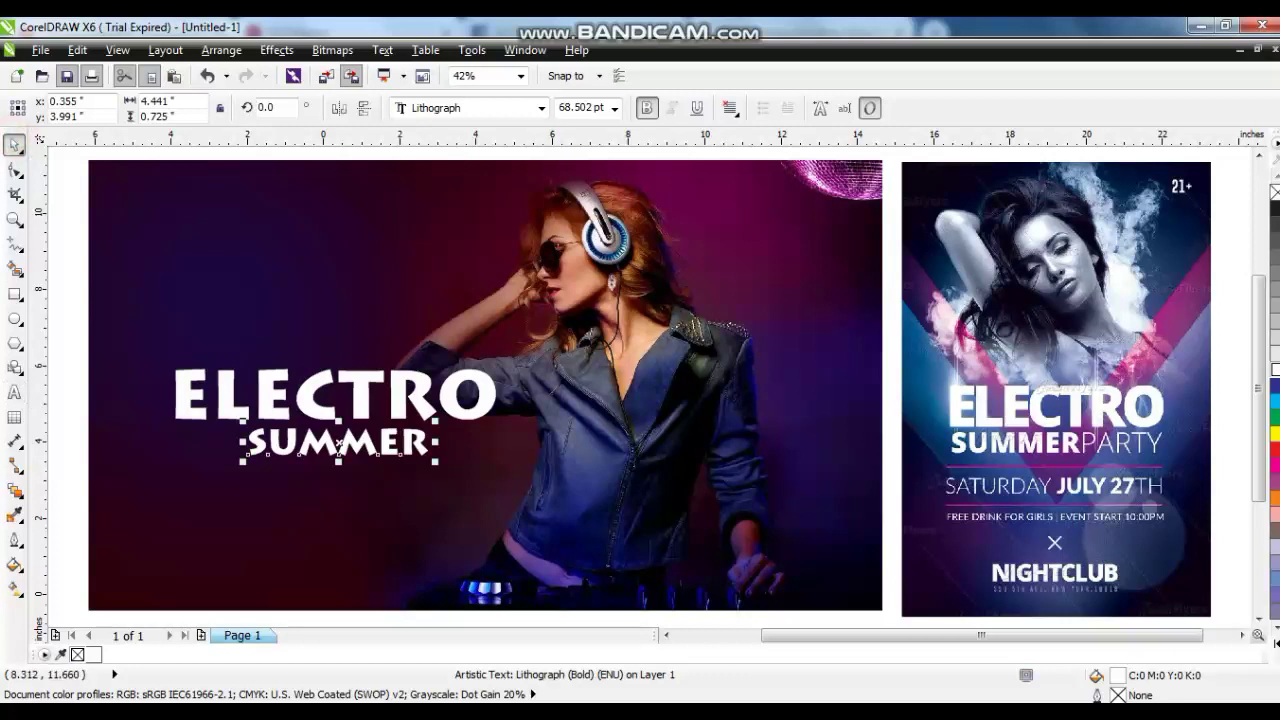
Step: Set the SUMMER text's font to MicrogrammaDMedExt
left_click(541, 108)
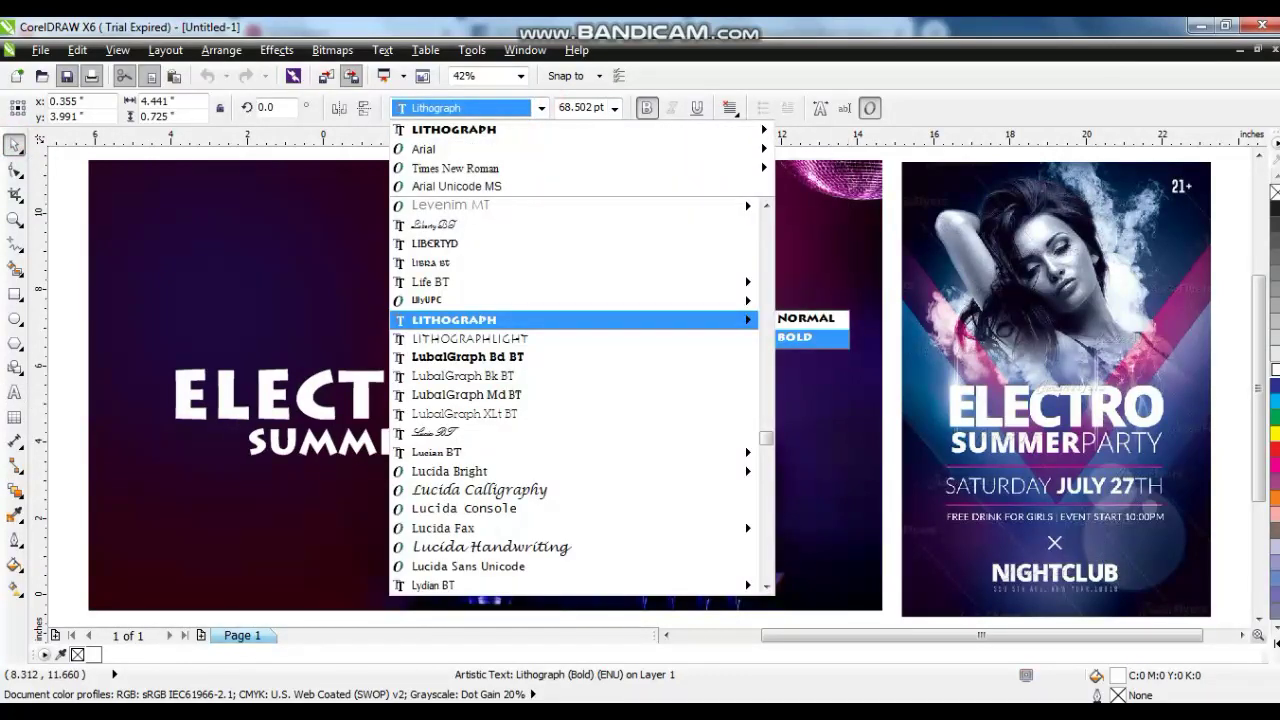
left_click(767, 588)
left_click(767, 588)
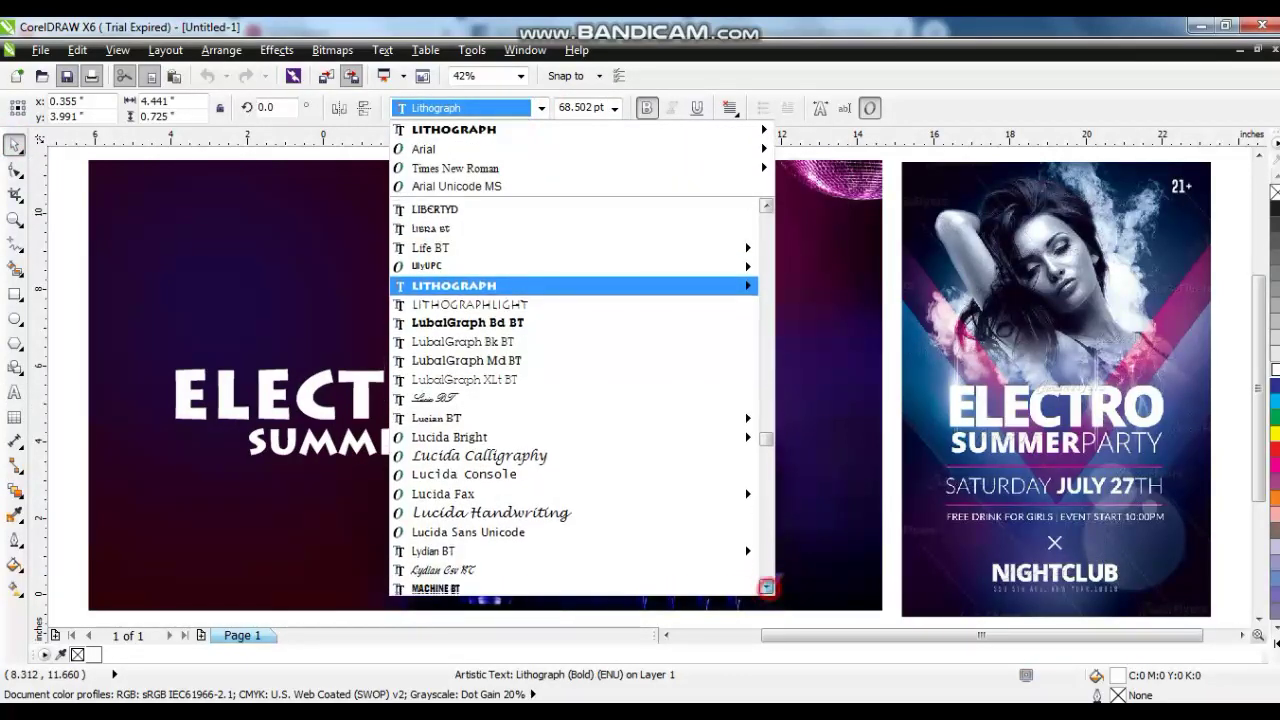
left_click(767, 588)
left_click(766, 587)
left_click(766, 587)
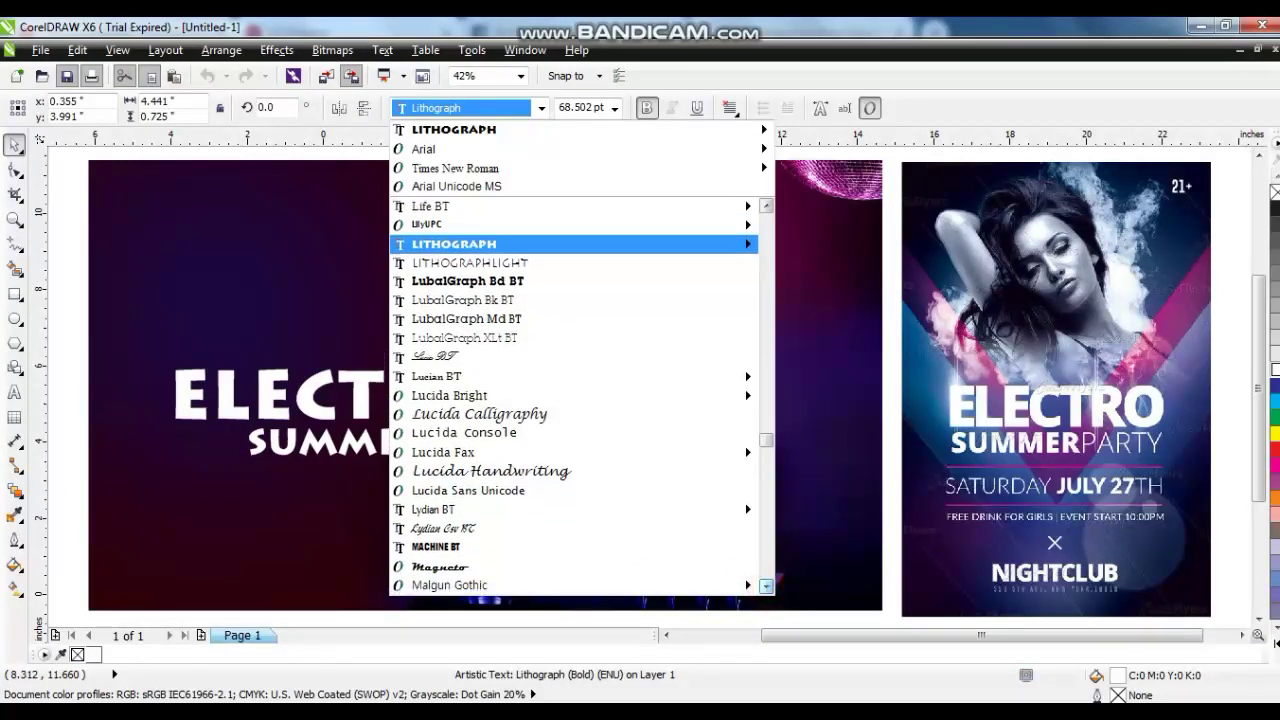
left_click(766, 587)
left_click(766, 587)
left_click(766, 587)
left_click(766, 587)
left_click(766, 587)
left_click(766, 587)
left_click(766, 587)
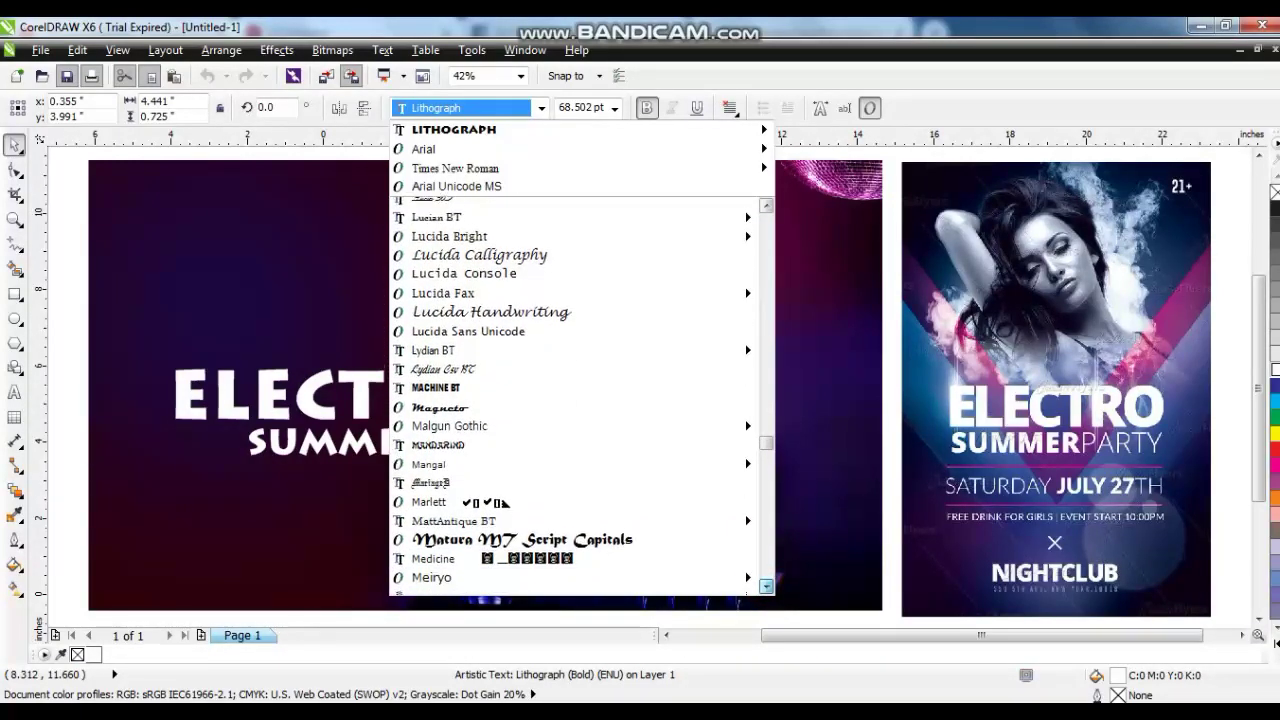
left_click(766, 587)
left_click(766, 587)
left_click(766, 587)
left_click(766, 587)
left_click(766, 587)
left_click(766, 587)
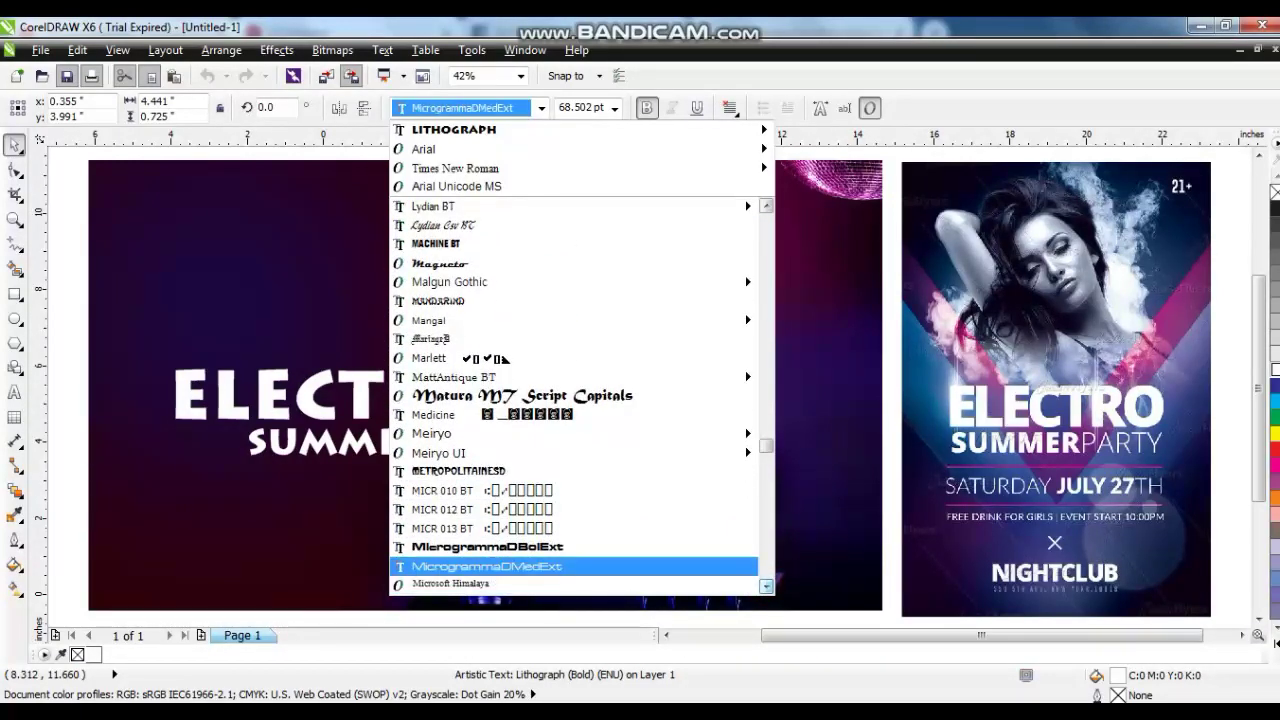
left_click(486, 566)
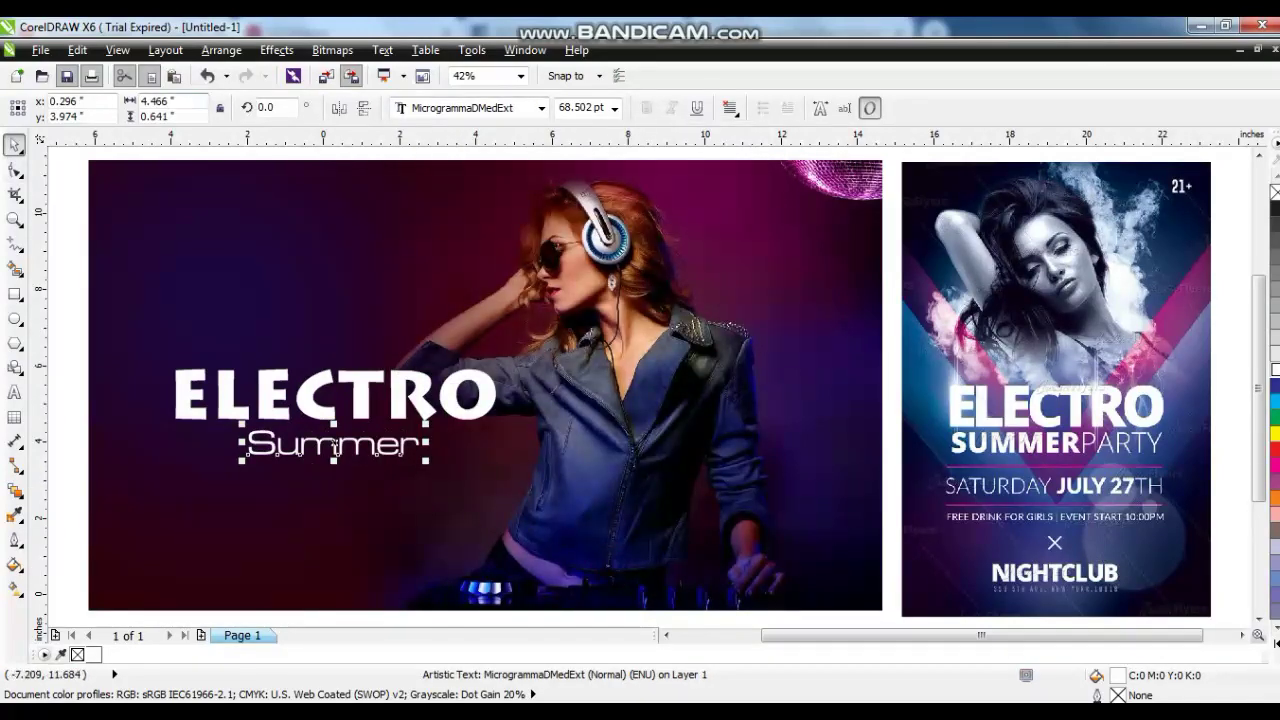
Step: Change the case of the Summer text to UPPERCASE
left_click(276, 50)
left_click(382, 50)
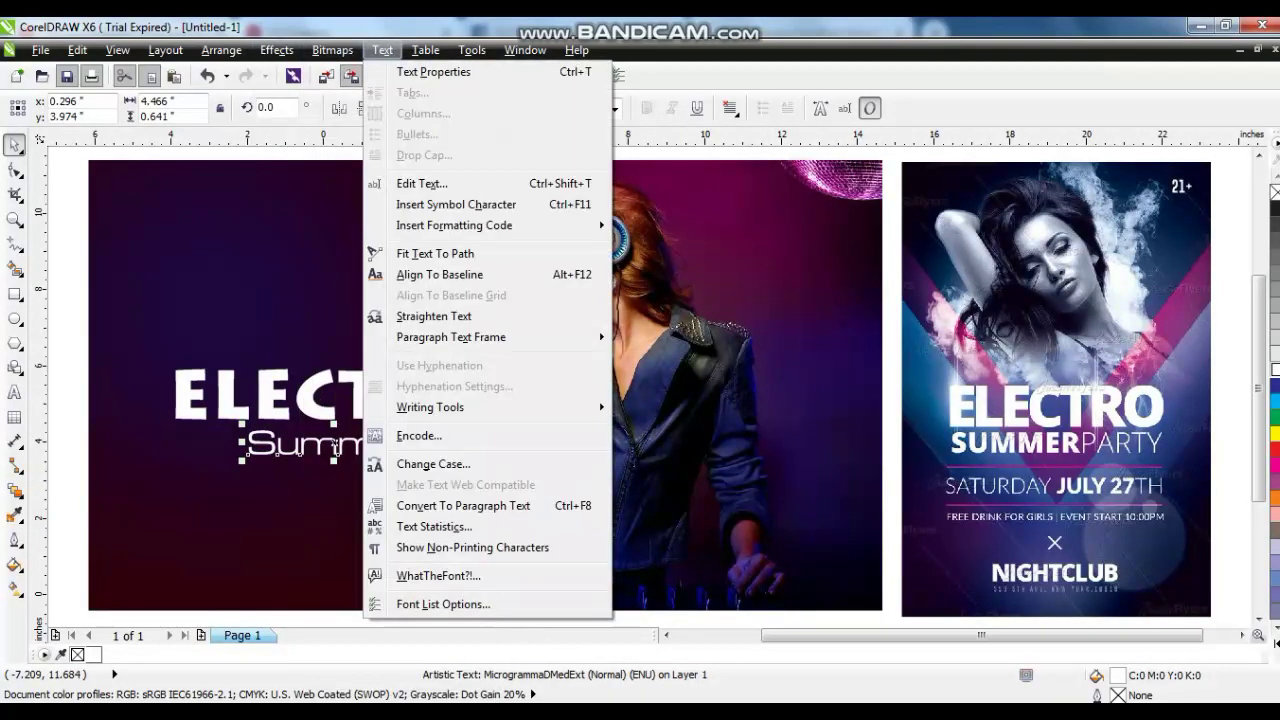
mouse_move(430, 407)
left_click(433, 464)
left_click(539, 354)
left_click(567, 427)
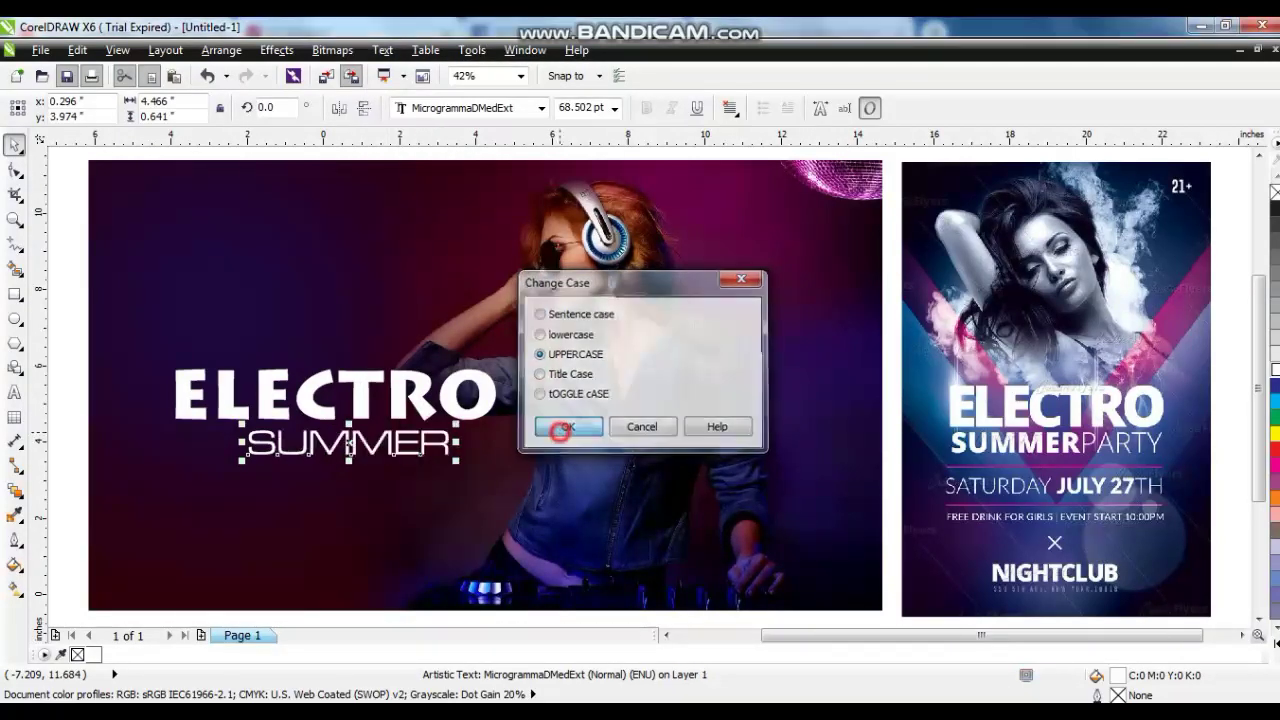
Step: Place SUMMER under the left end of ELECTRO at about 4.9 in wide and fill it magenta
left_click_drag(369, 449, 301, 448)
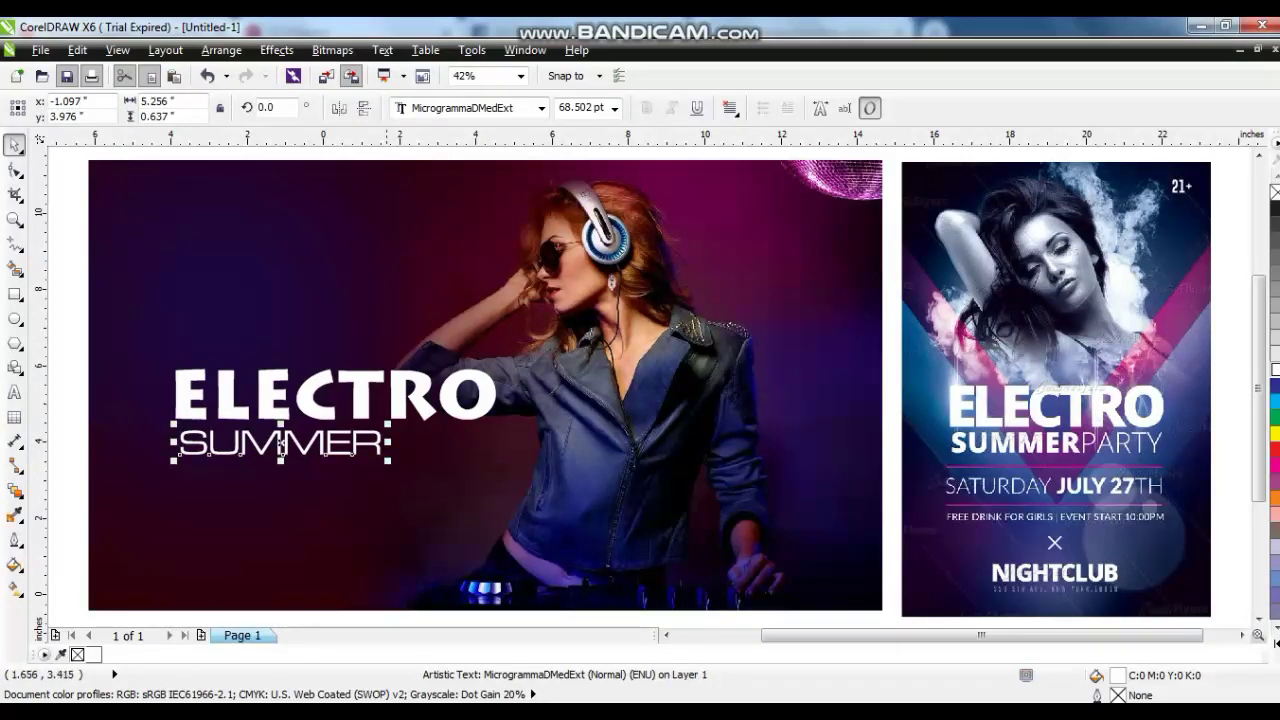
left_click_drag(386, 462, 372, 460)
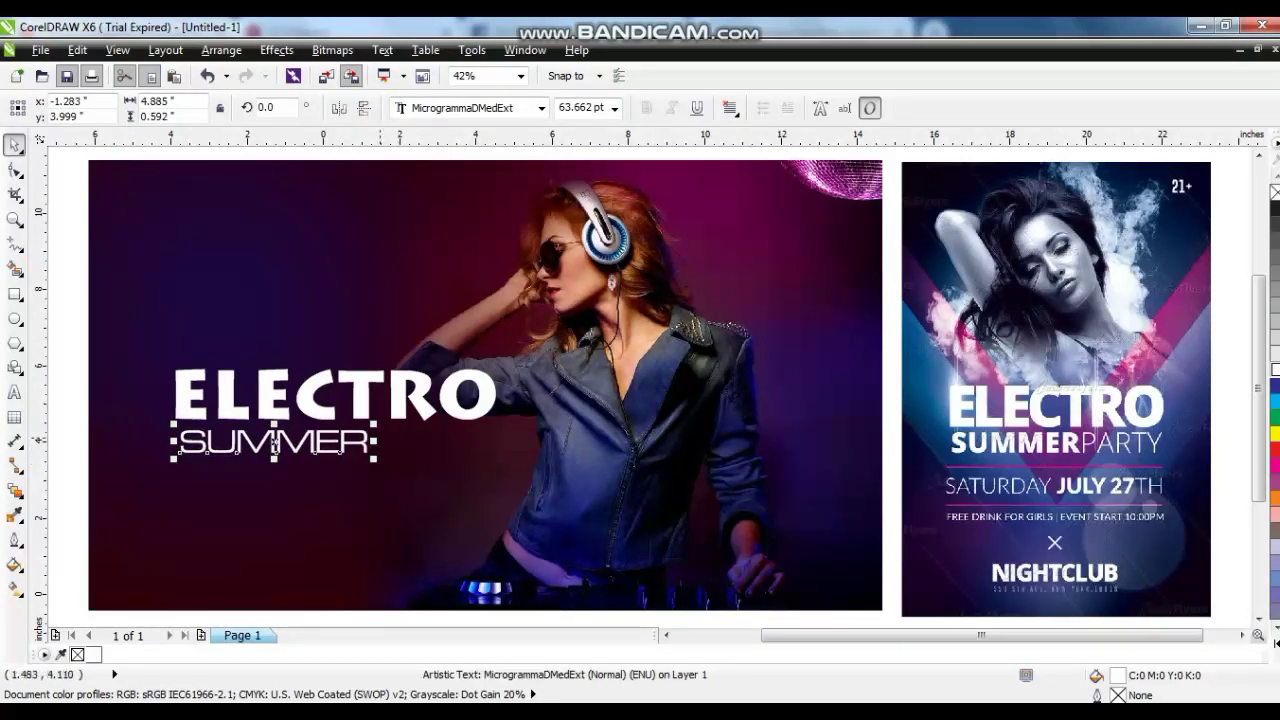
left_click(1273, 465)
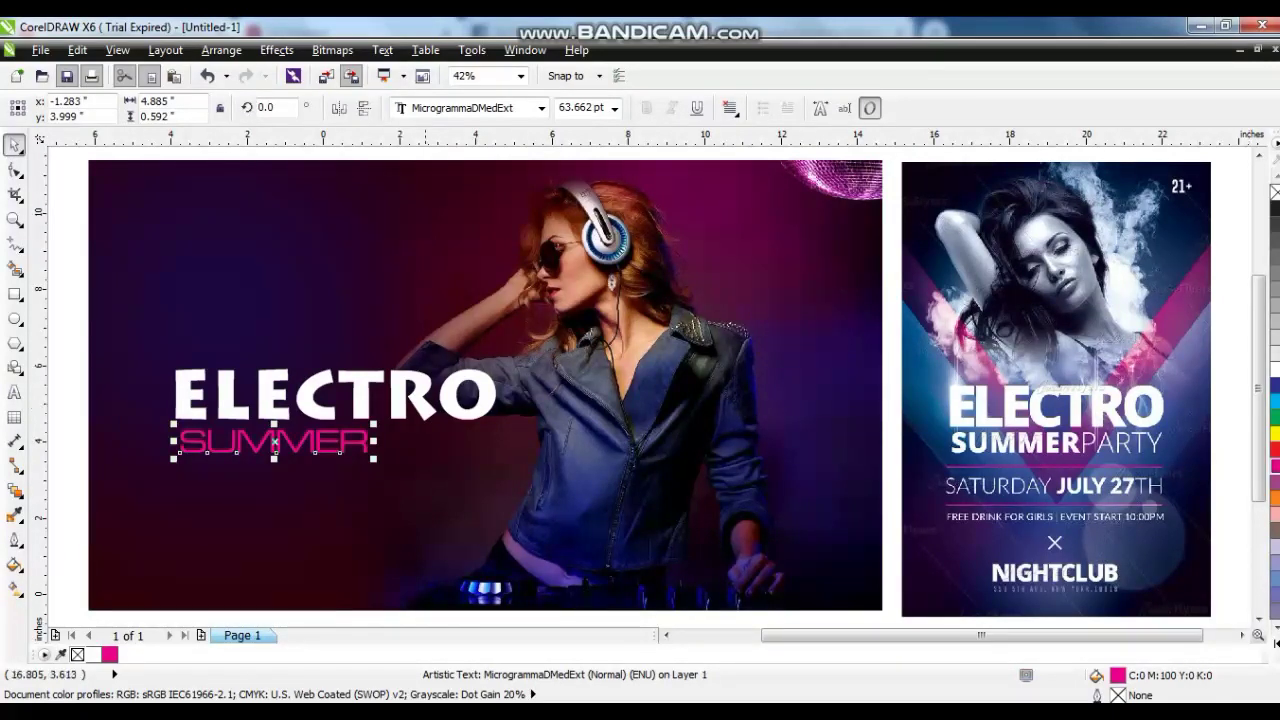
Step: Duplicate the magenta SUMMER text in place and replace the copy's wording with "party"
left_click(14, 392)
key("ctrl+a")
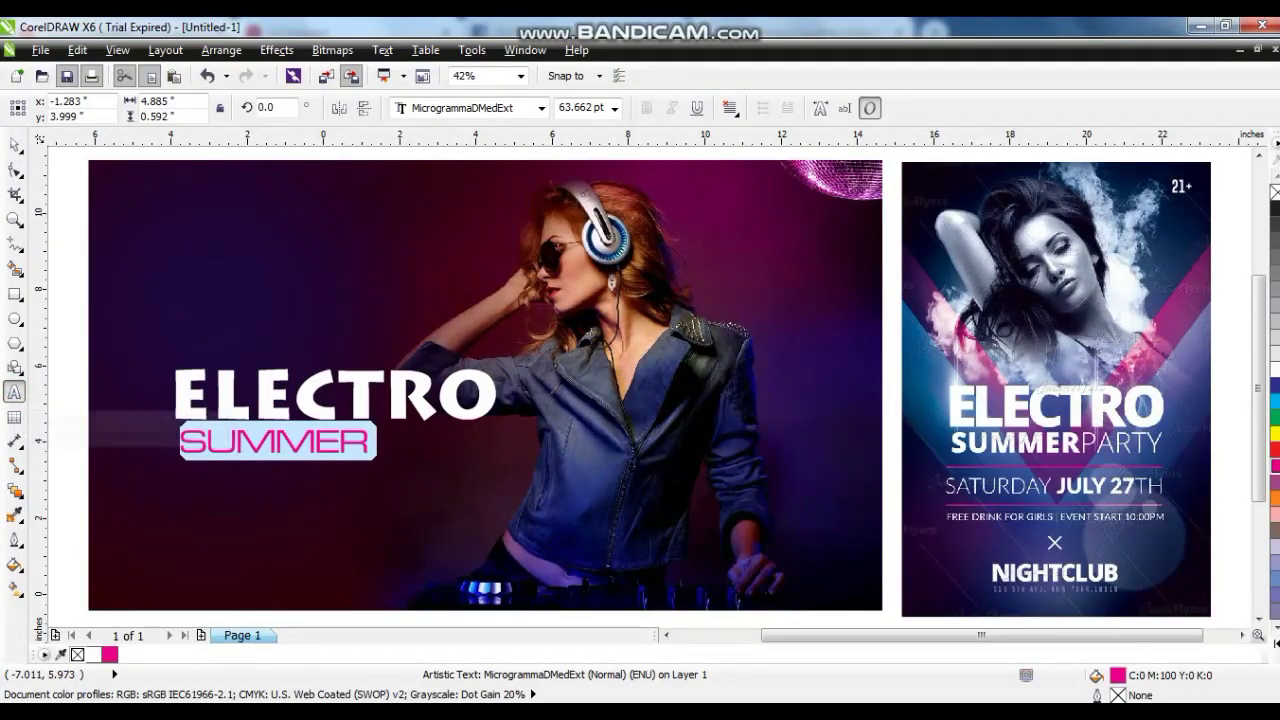
type("party")
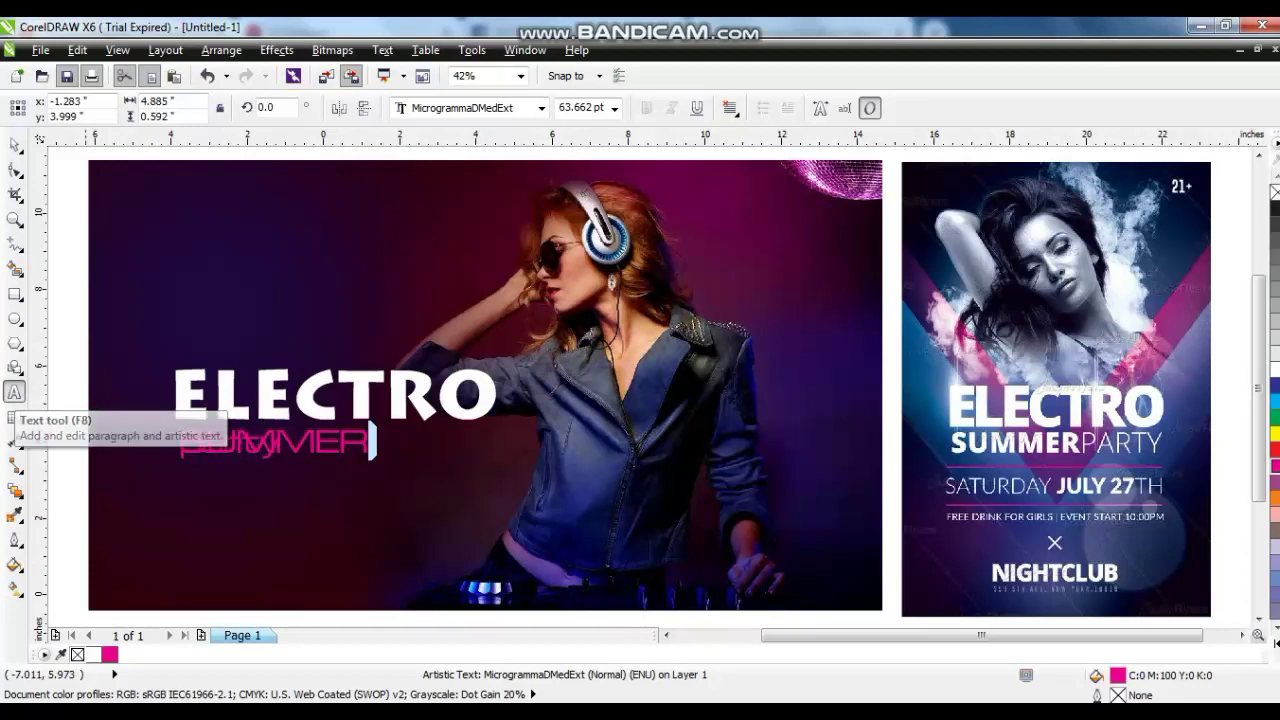
left_click(14, 147)
Step: Set the party text's font to Midnight Bangkok and place it at the end of SUMMER at about 4.6 in wide
left_click(541, 108)
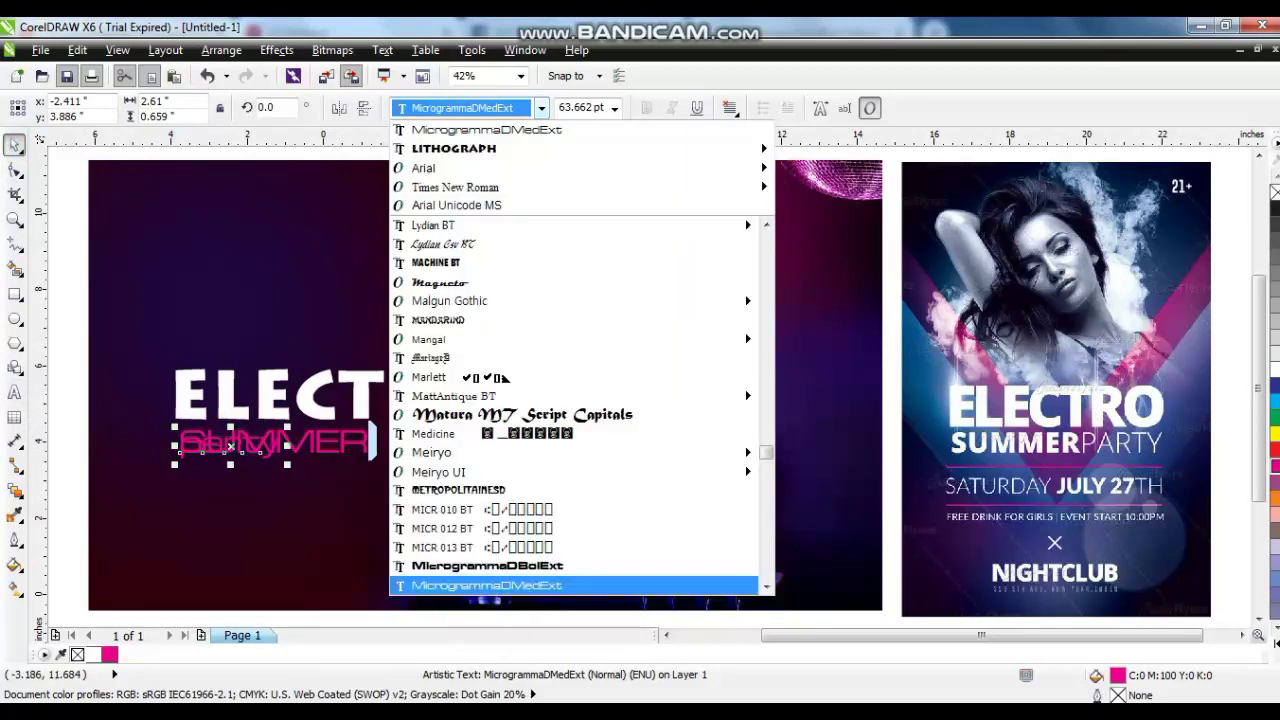
left_click(765, 585)
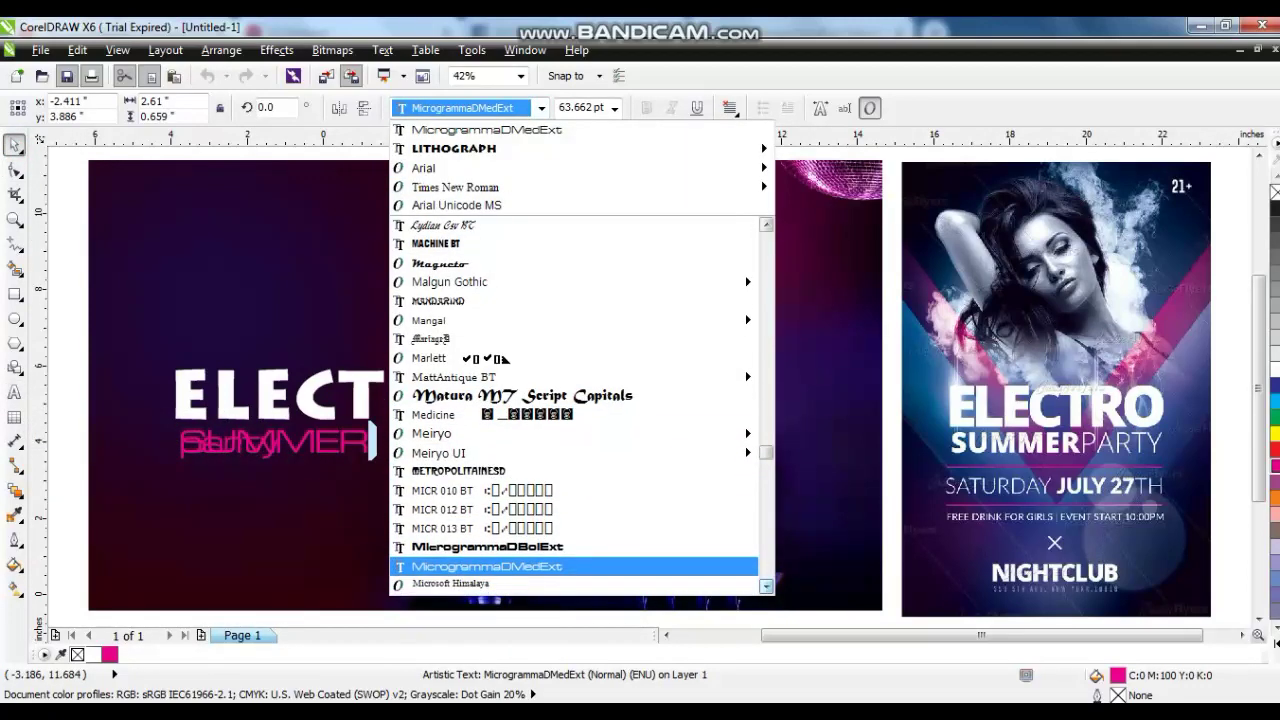
left_click(765, 585)
left_click(765, 585)
left_click(765, 585)
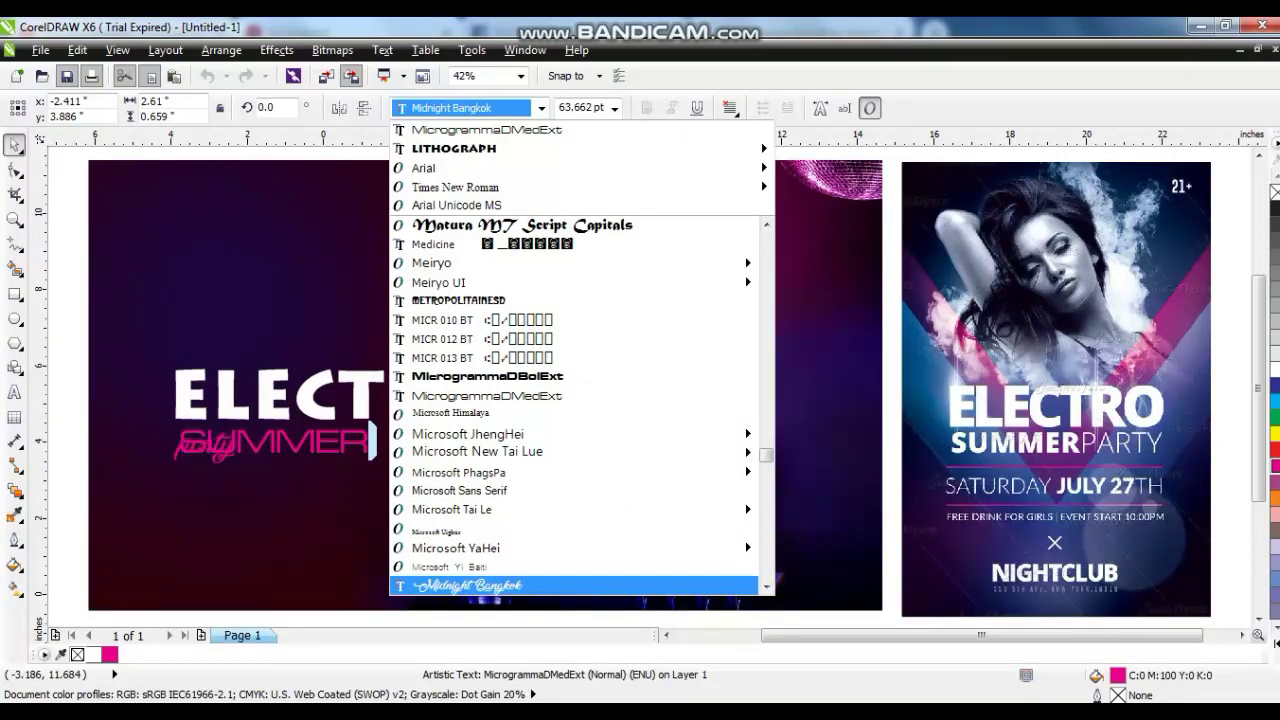
left_click(654, 586)
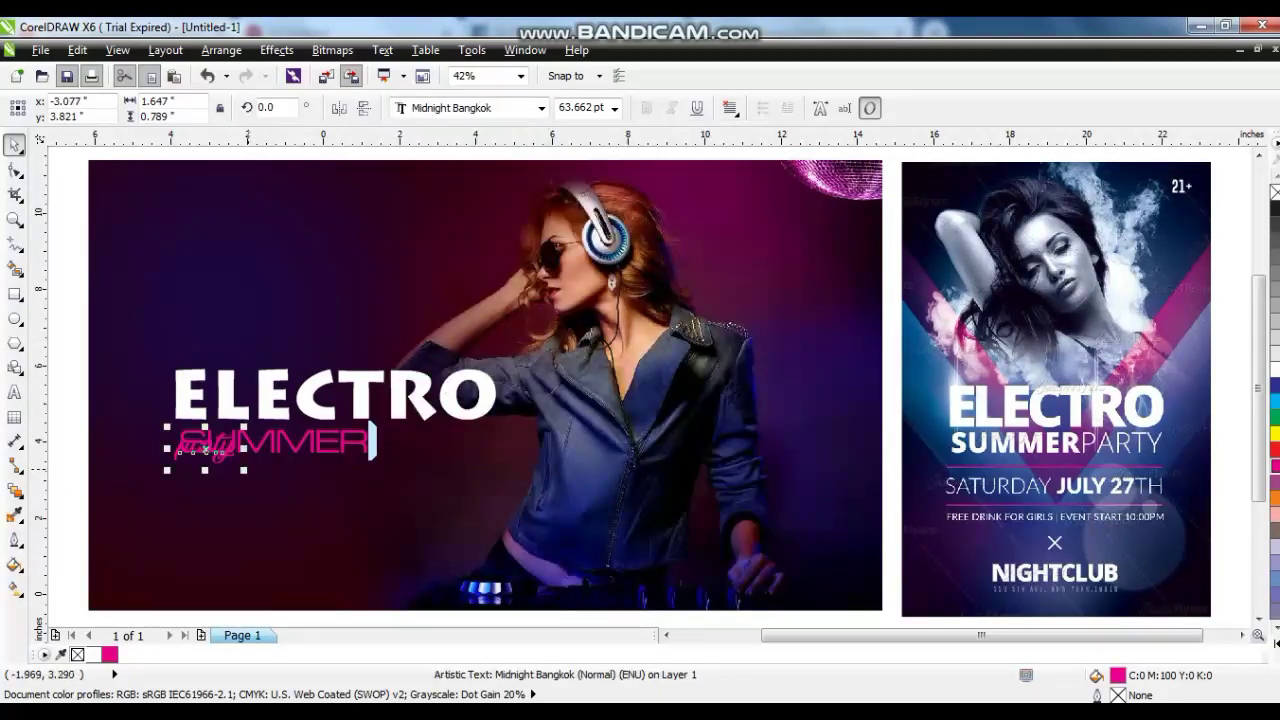
left_click_drag(246, 469, 523, 464)
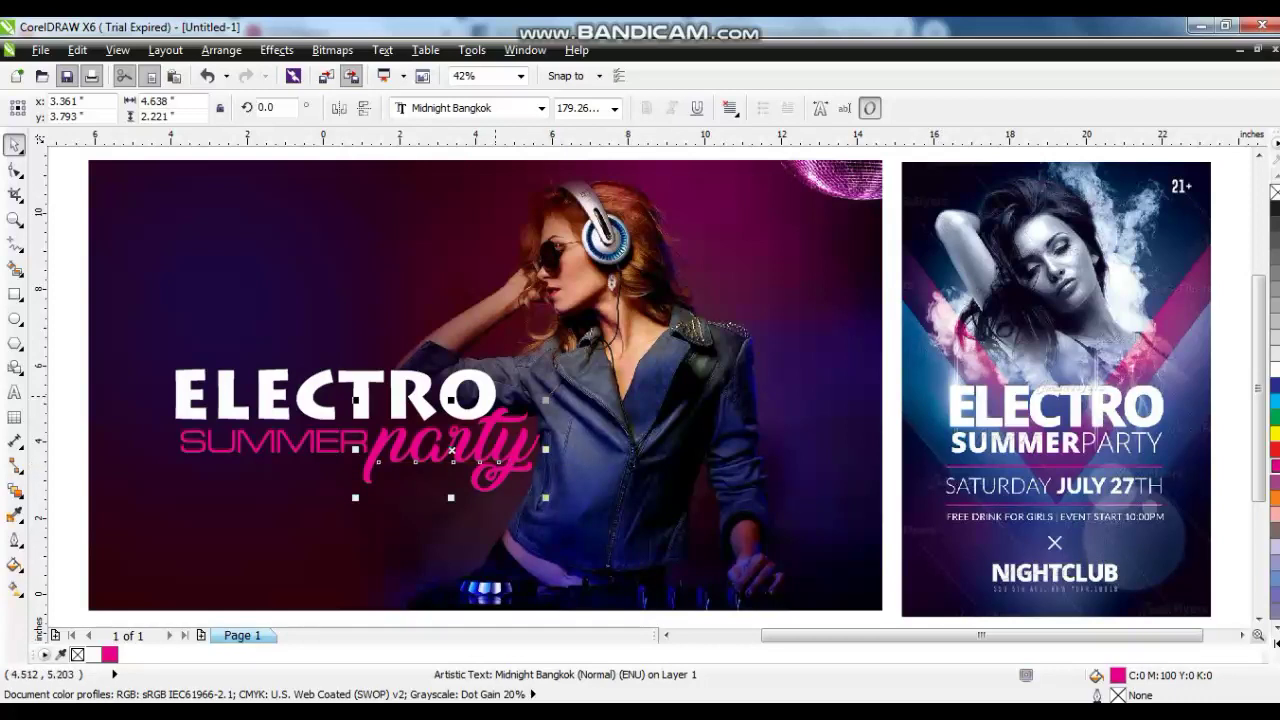
Step: Enlarge ELECTRO so it reaches over party, and widen SUMMER to about 5 in to line up with ELECTRO's left edge
left_click(494, 395)
left_click_drag(502, 363, 527, 352)
left_click(355, 442)
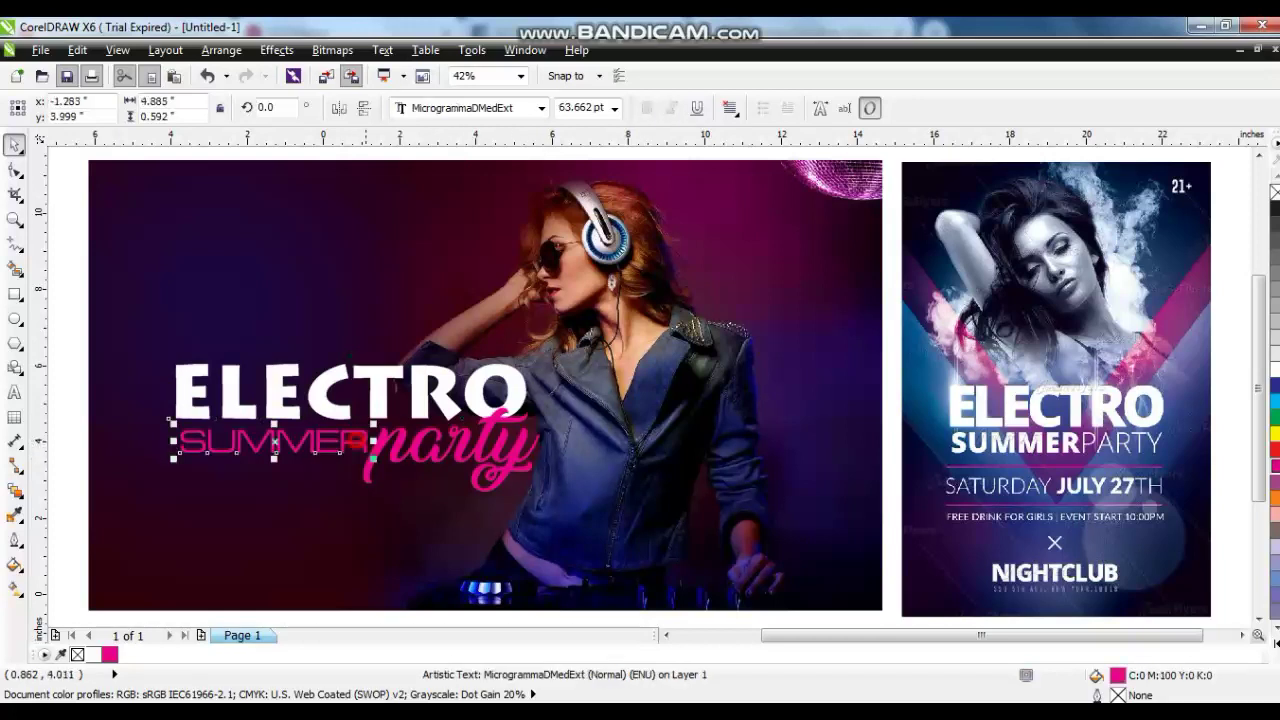
left_click_drag(167, 461, 175, 462)
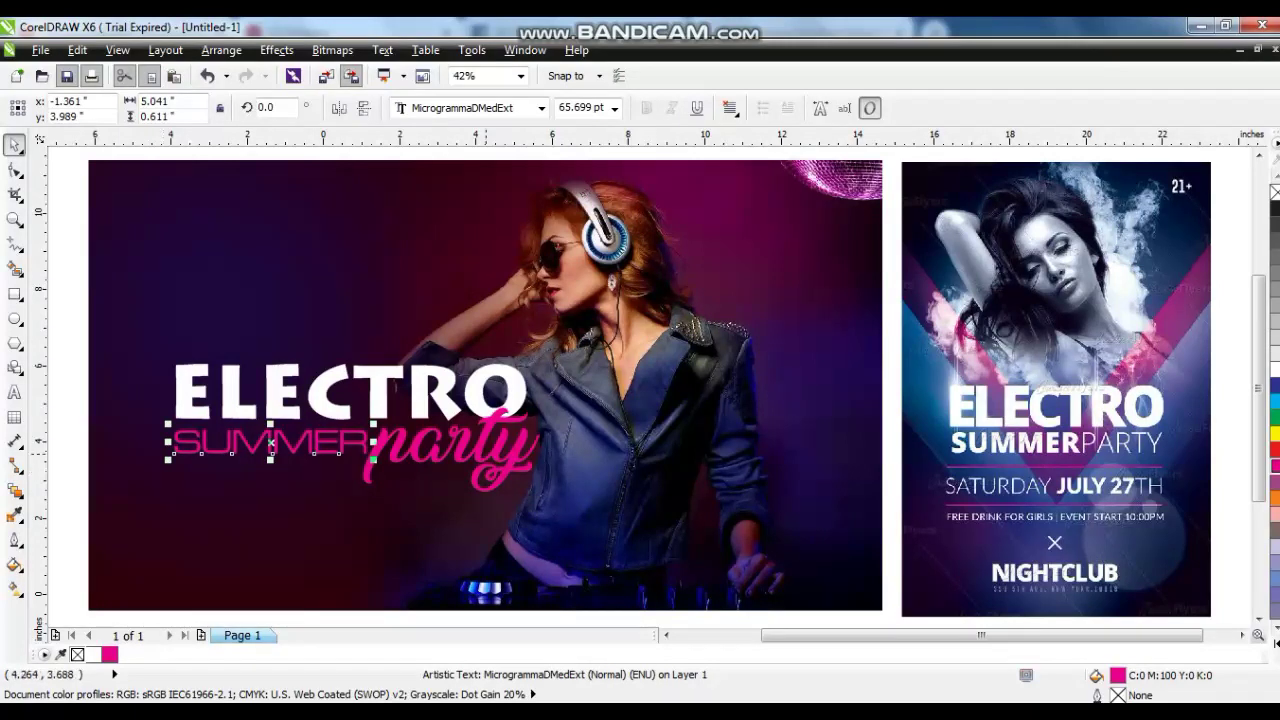
Step: Recolour the party text with the skin tone R:227 G:161 B:135 sampled from the DJ's face
left_click(451, 397)
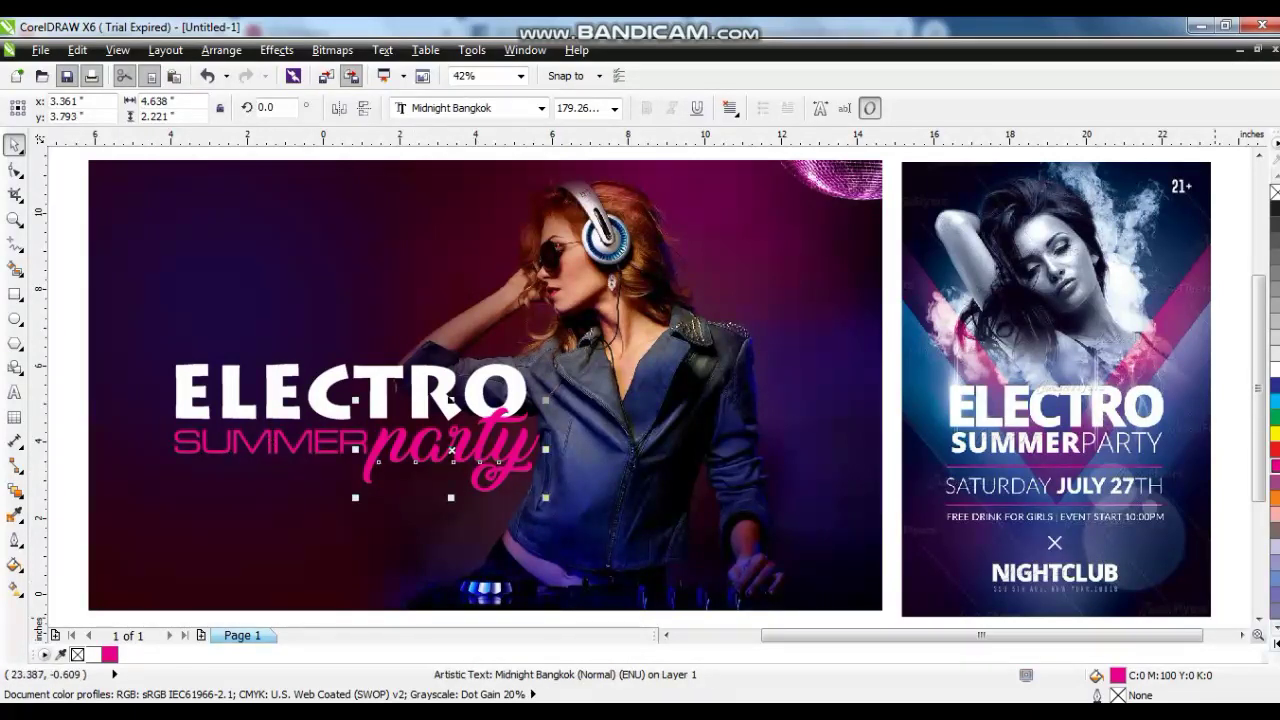
left_click(1276, 644)
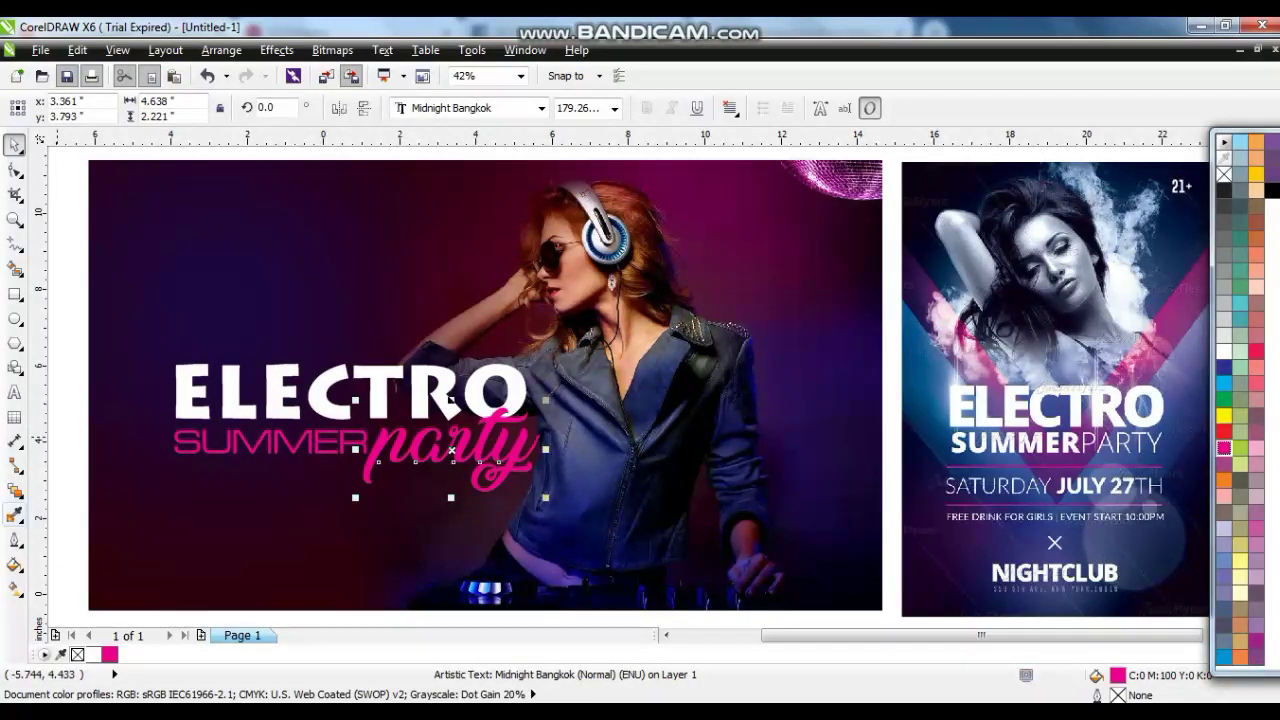
left_click(14, 514)
left_click(590, 292)
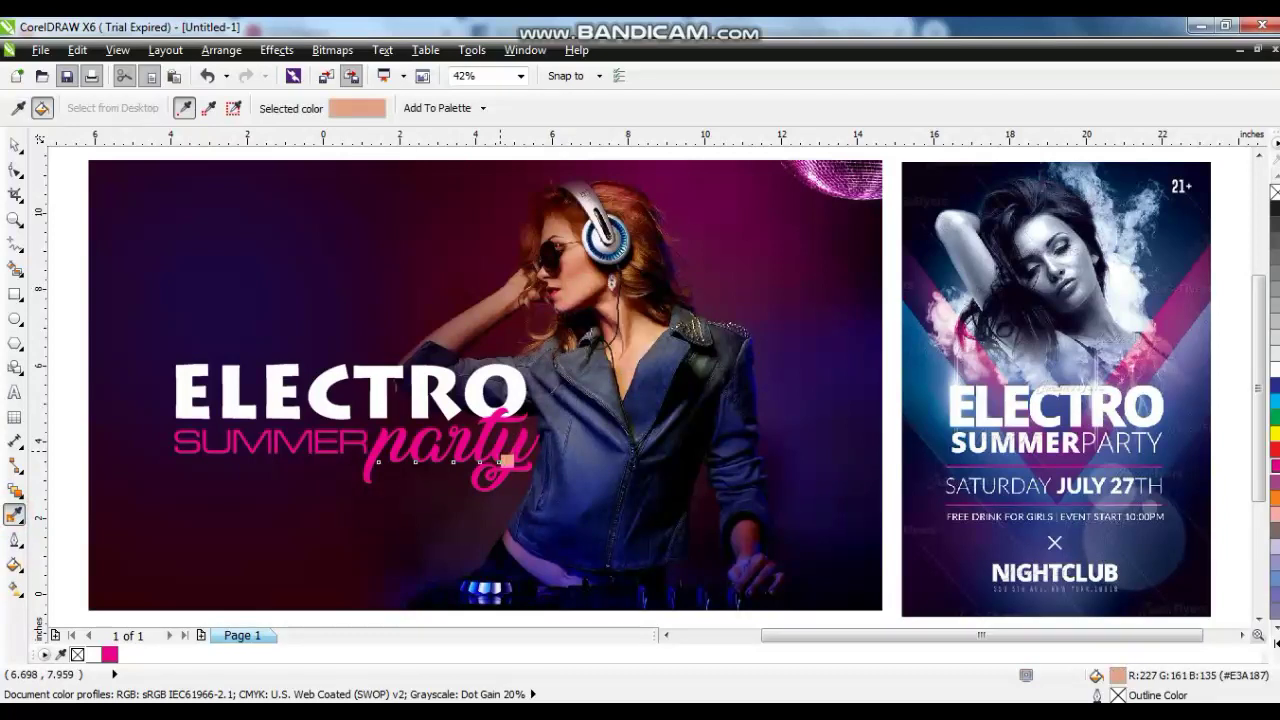
left_click(503, 469)
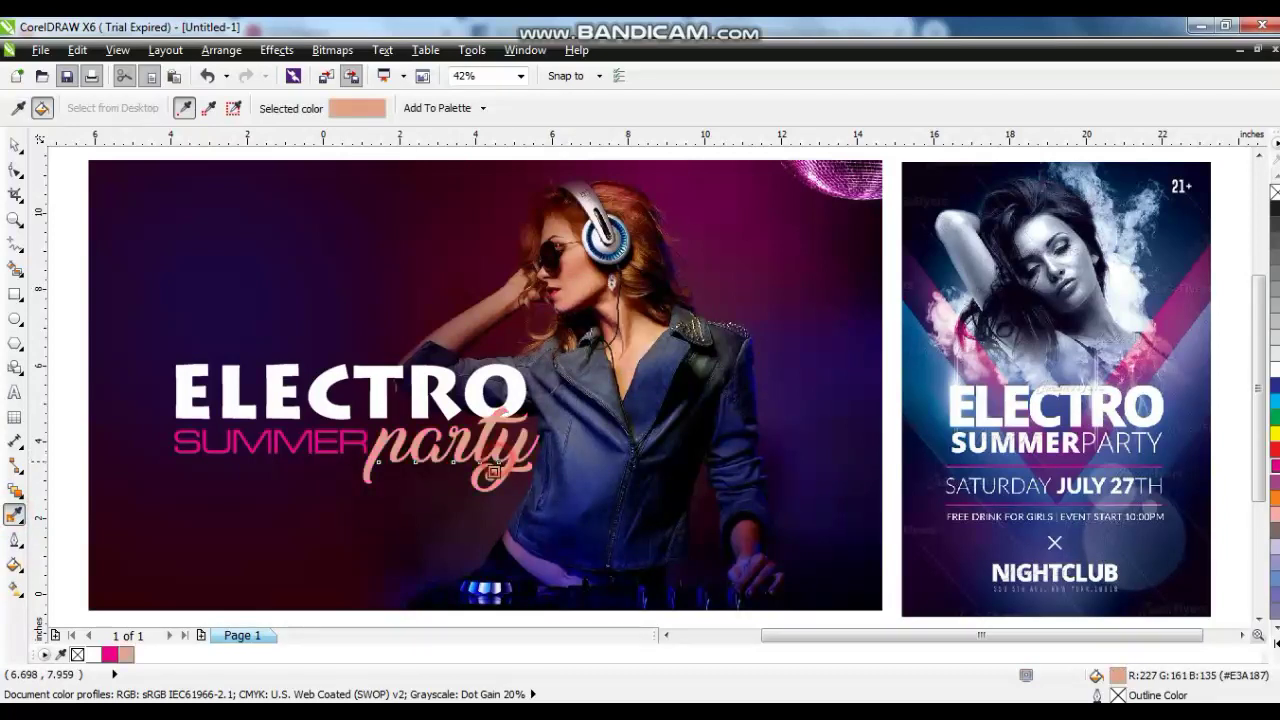
left_click(14, 145)
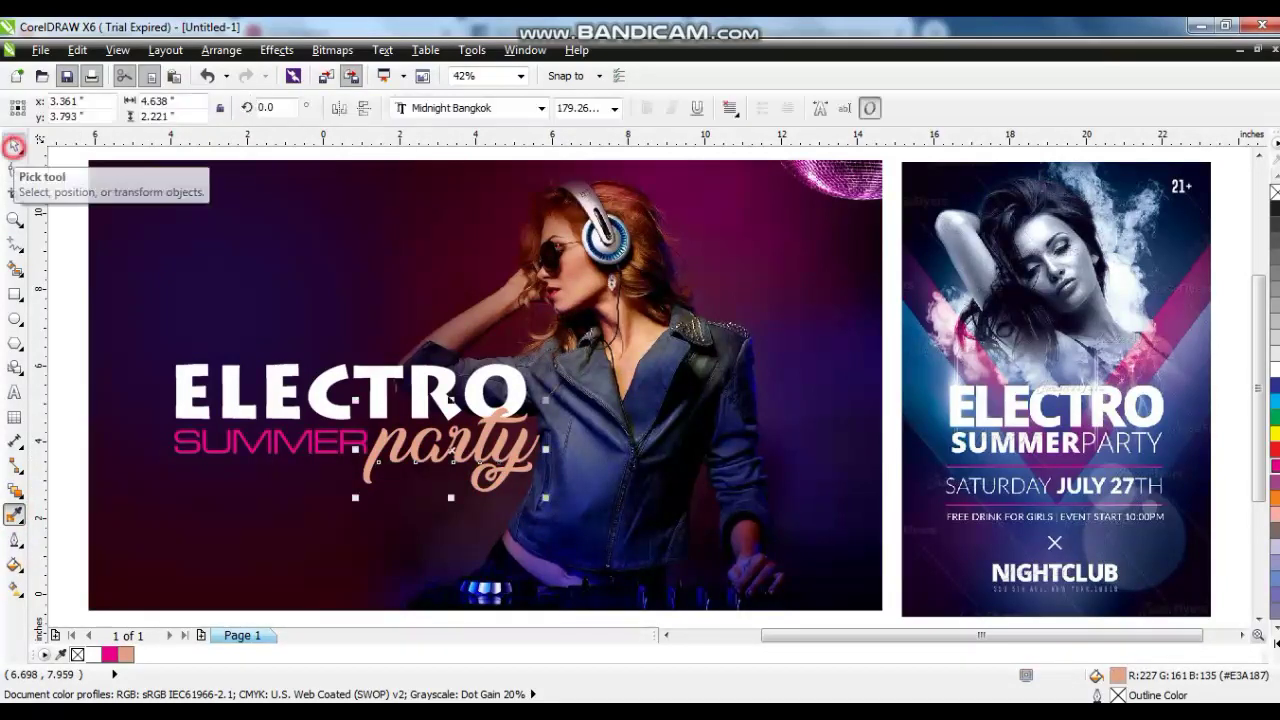
Step: Move the ELECTRO, SUMMER and party title words together slightly upward on the photo
left_click(77, 343)
left_click_drag(72, 310, 571, 521)
left_click_drag(508, 419, 504, 413)
left_click(68, 335)
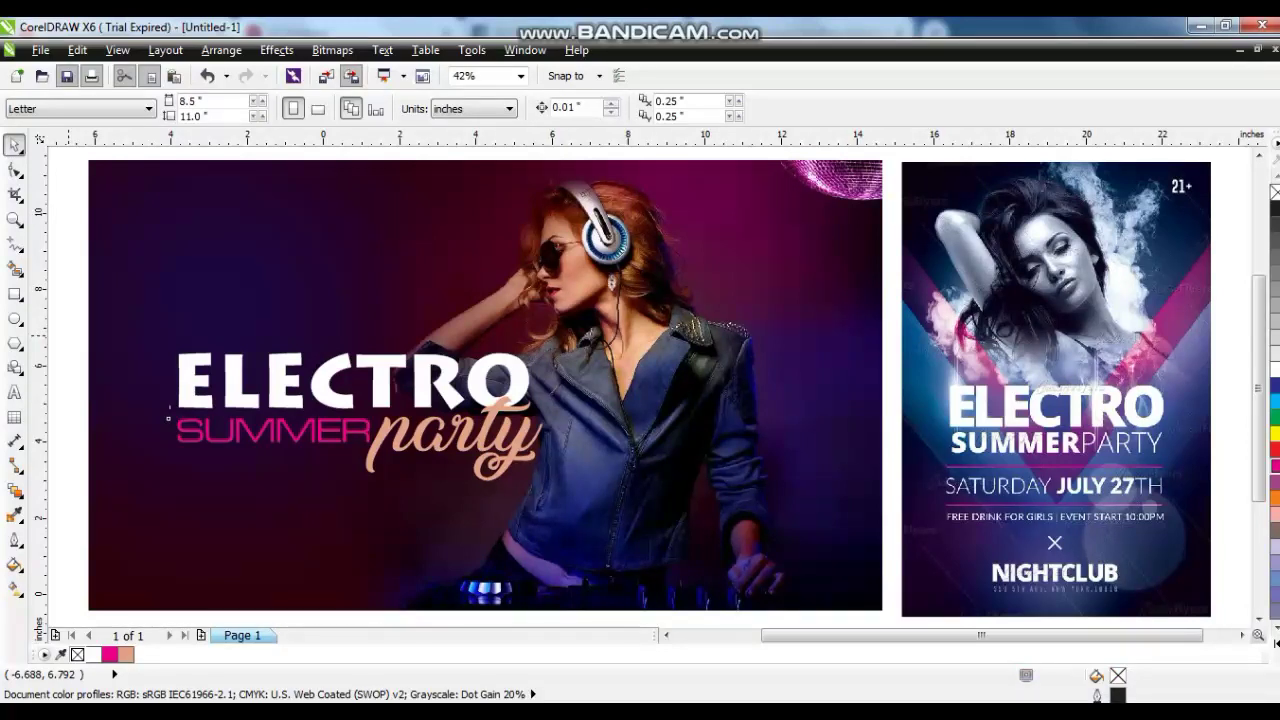
Step: Copy the SUMMER text straight below the title and shrink the copy to about 2.3 in wide
left_click_drag(236, 430, 236, 524)
right_click(236, 524)
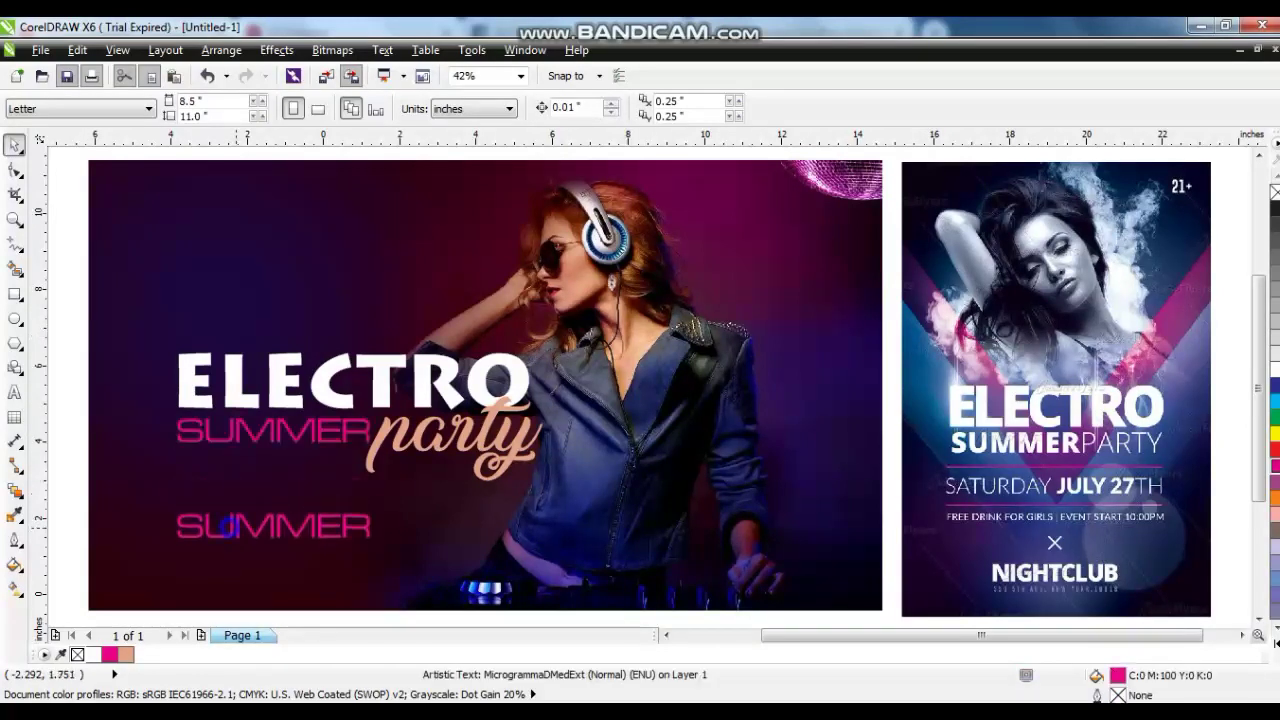
left_click_drag(375, 541, 270, 532)
Step: Replace the small SUMMER copy's wording with "SATURDAY JULY 8TH"
left_click(14, 392)
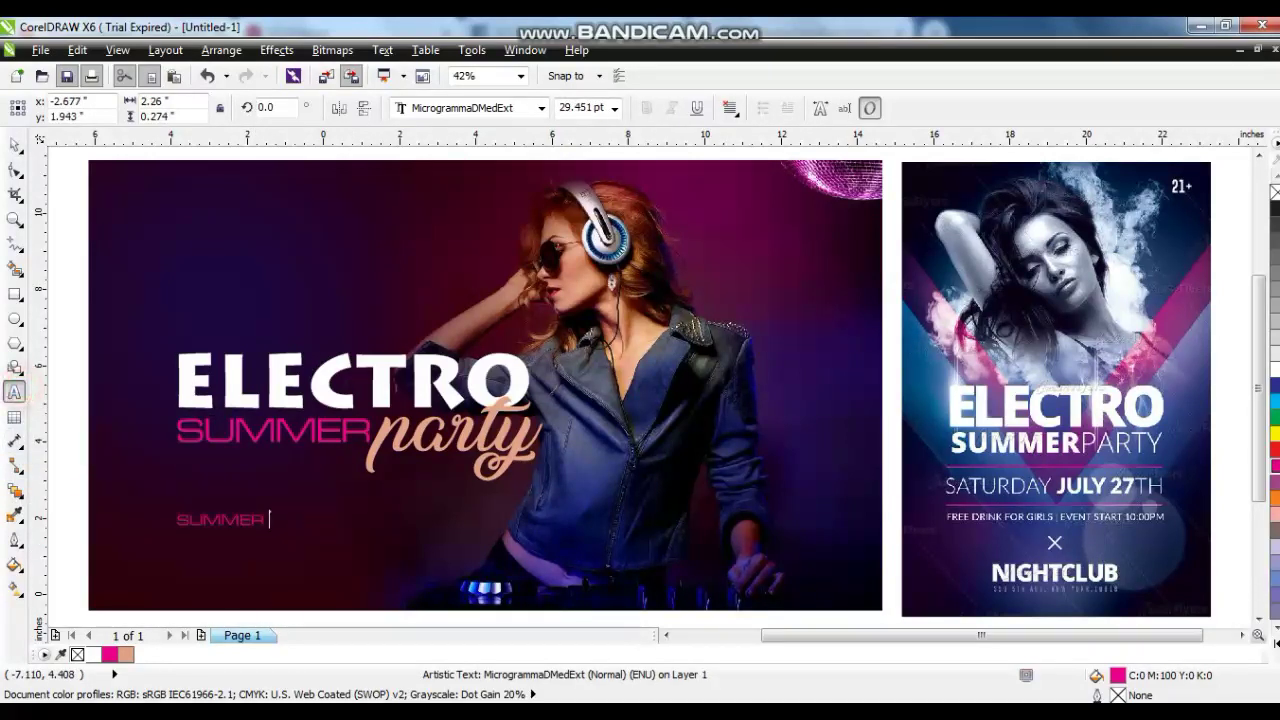
key("ctrl+a")
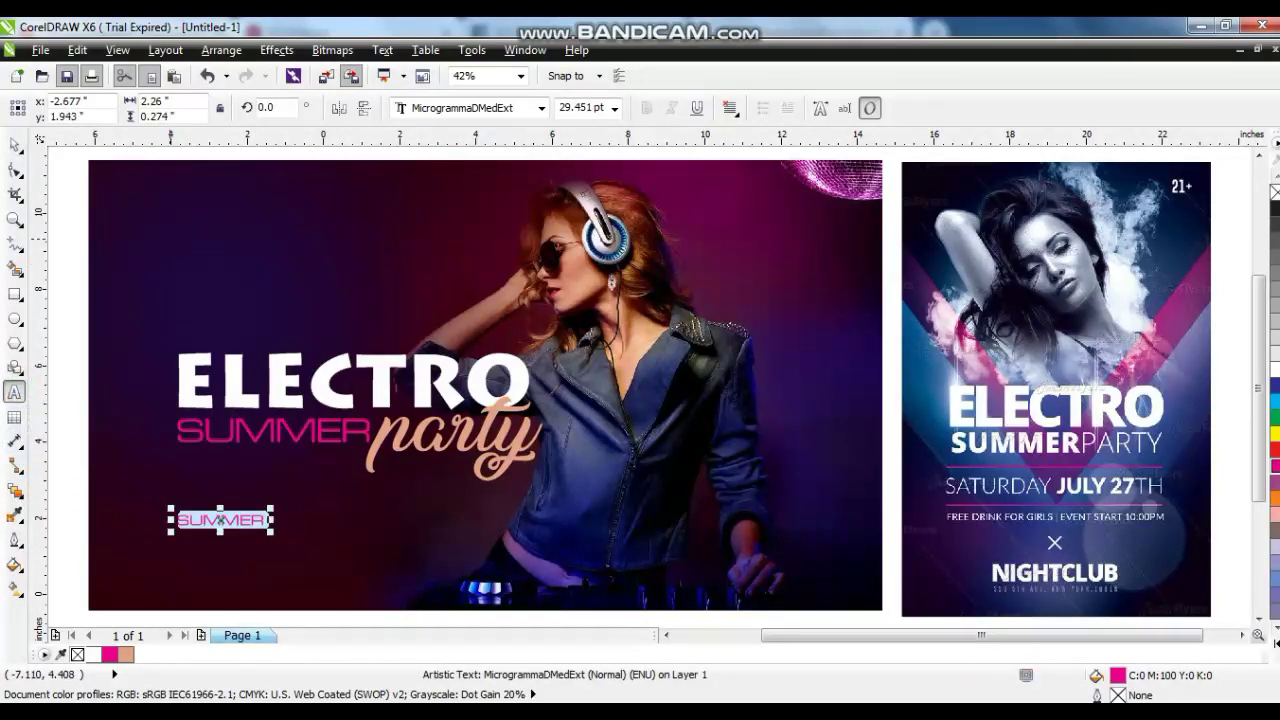
type("SATURDAY JULY 8TH")
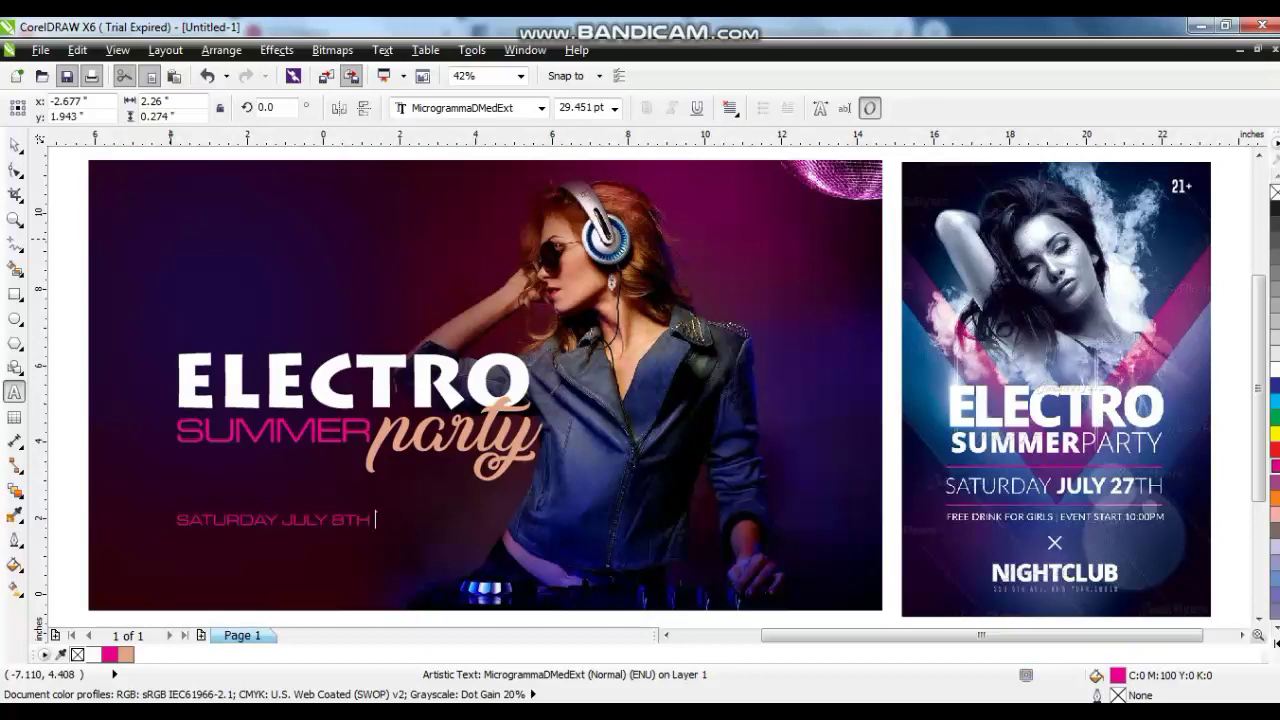
left_click(14, 146)
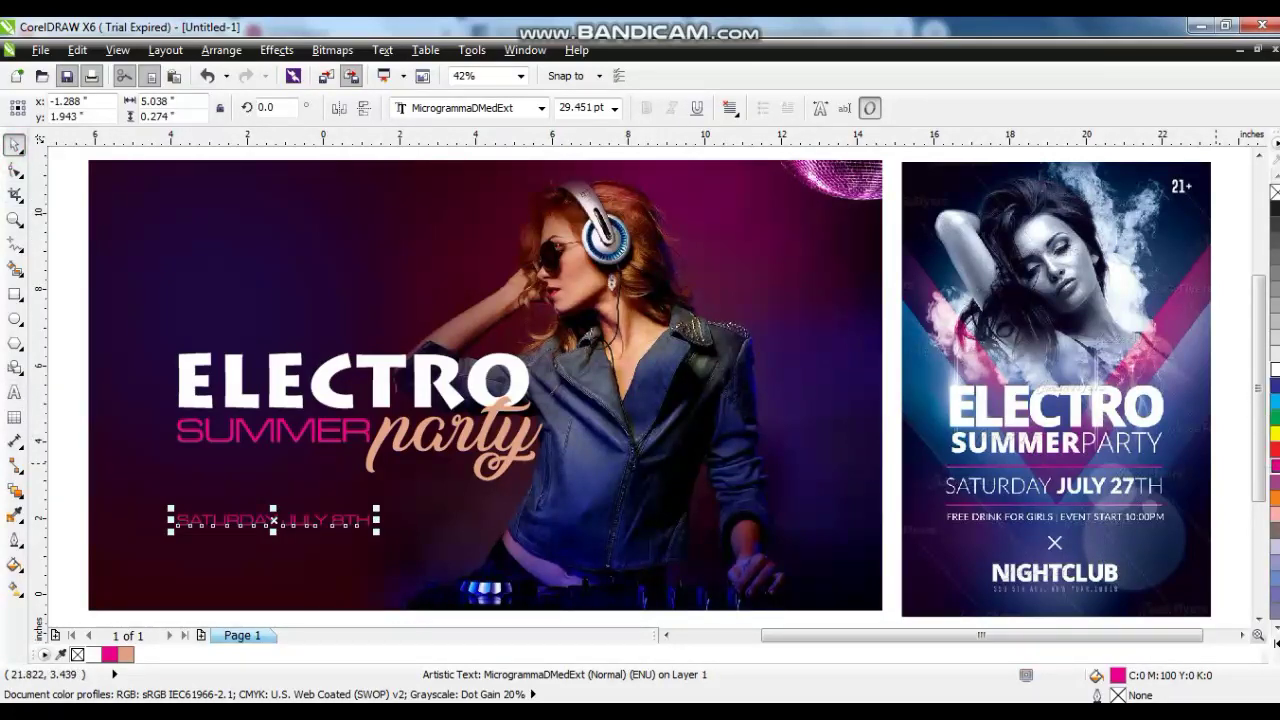
Step: Fill the date line white and move it above ELECTRO
left_click(1274, 368)
left_click_drag(345, 525, 403, 523)
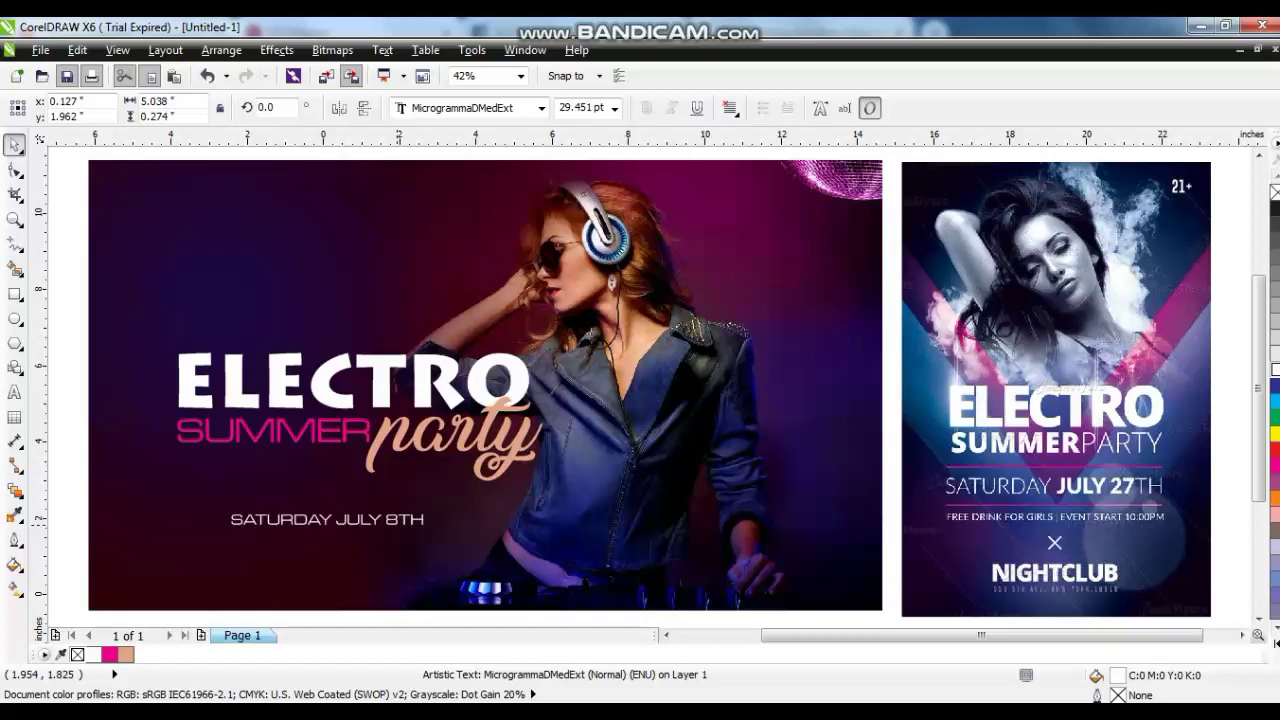
left_click_drag(403, 523, 341, 292)
Step: Draw a rectangle about 1.25 in high below the title, from the photo's left edge to the DJ's waist
key("z")
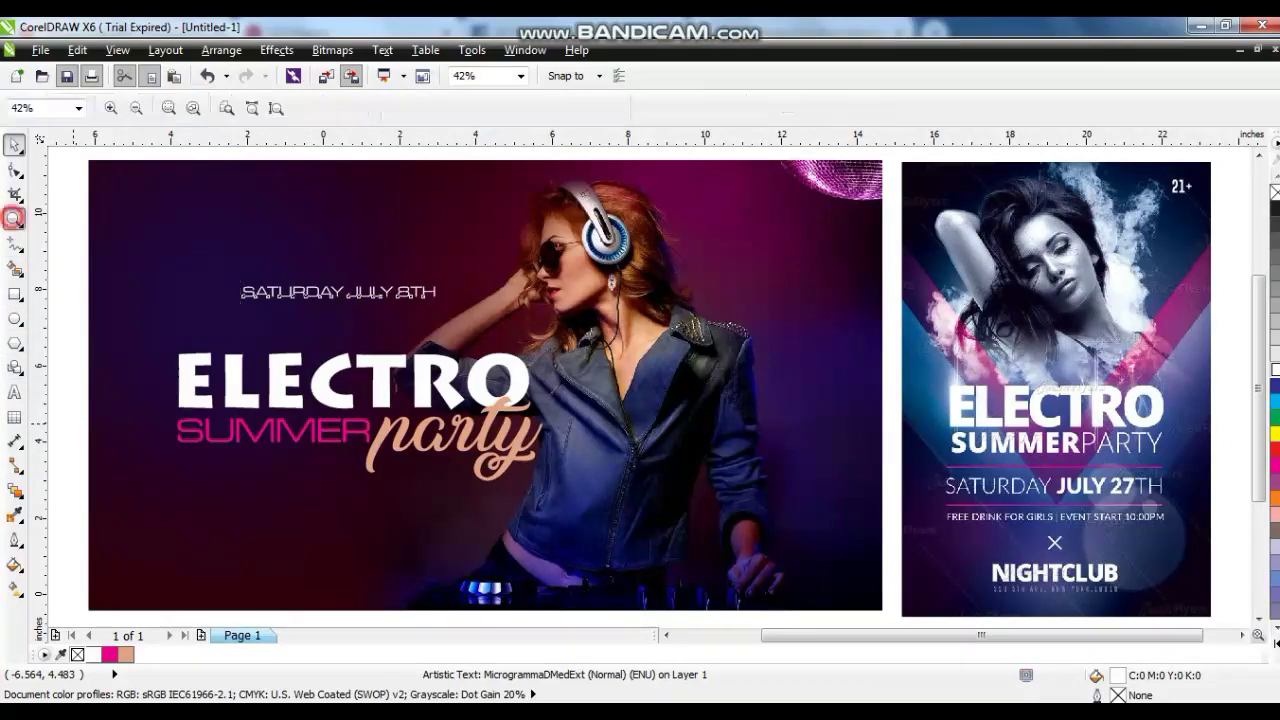
left_click_drag(74, 440, 691, 614)
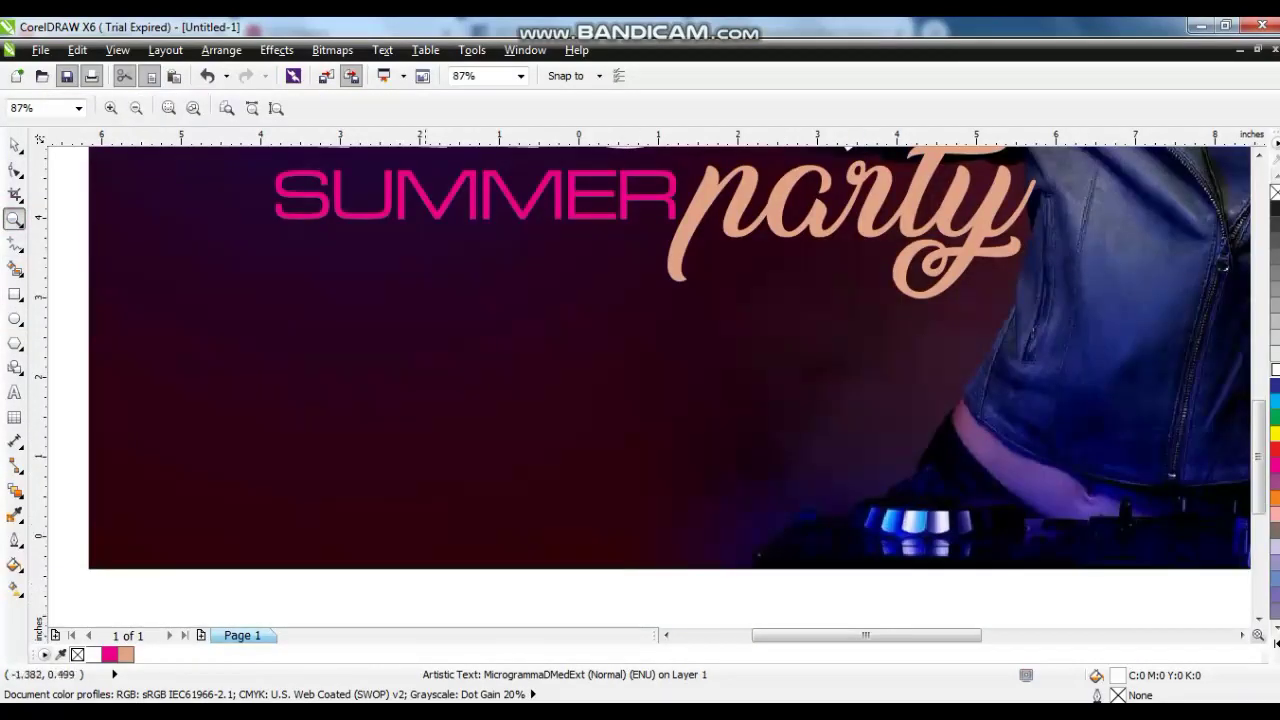
key("F6")
left_click_drag(88, 310, 957, 411)
Step: Convert the rectangle to curves and slant its right end to follow the edge of the DJ's jacket
key("z")
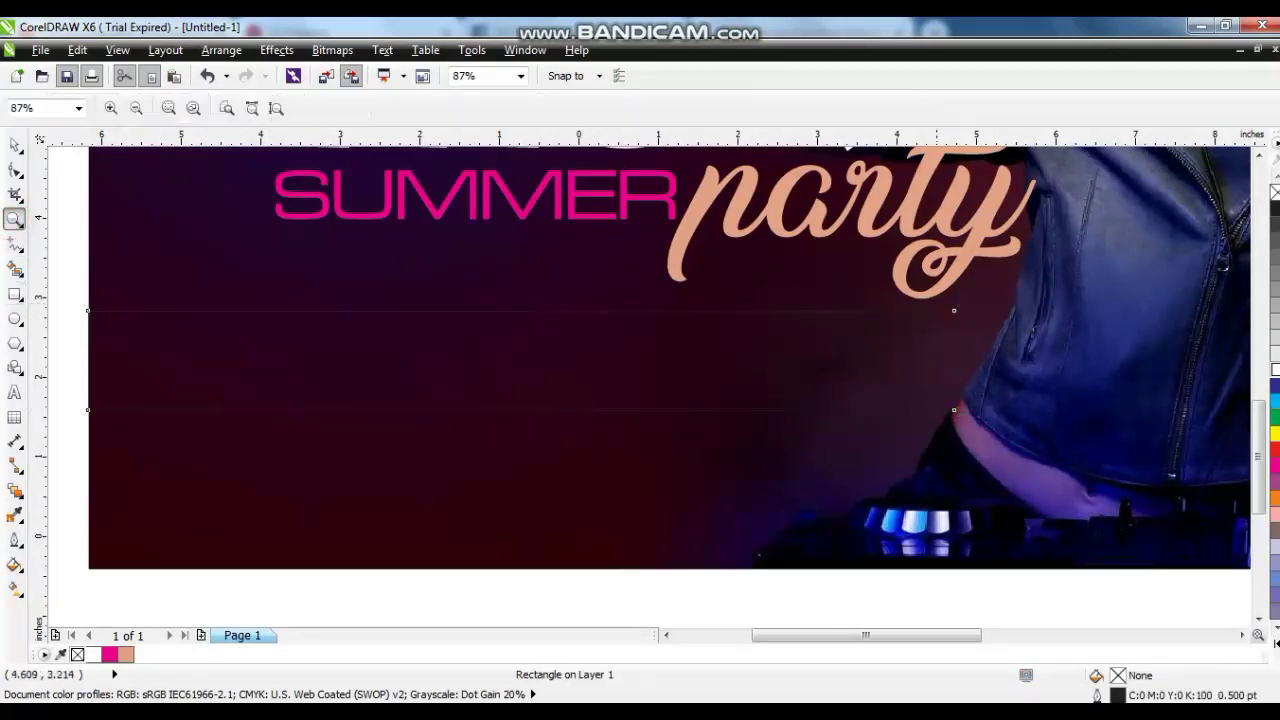
left_click_drag(908, 282, 1076, 443)
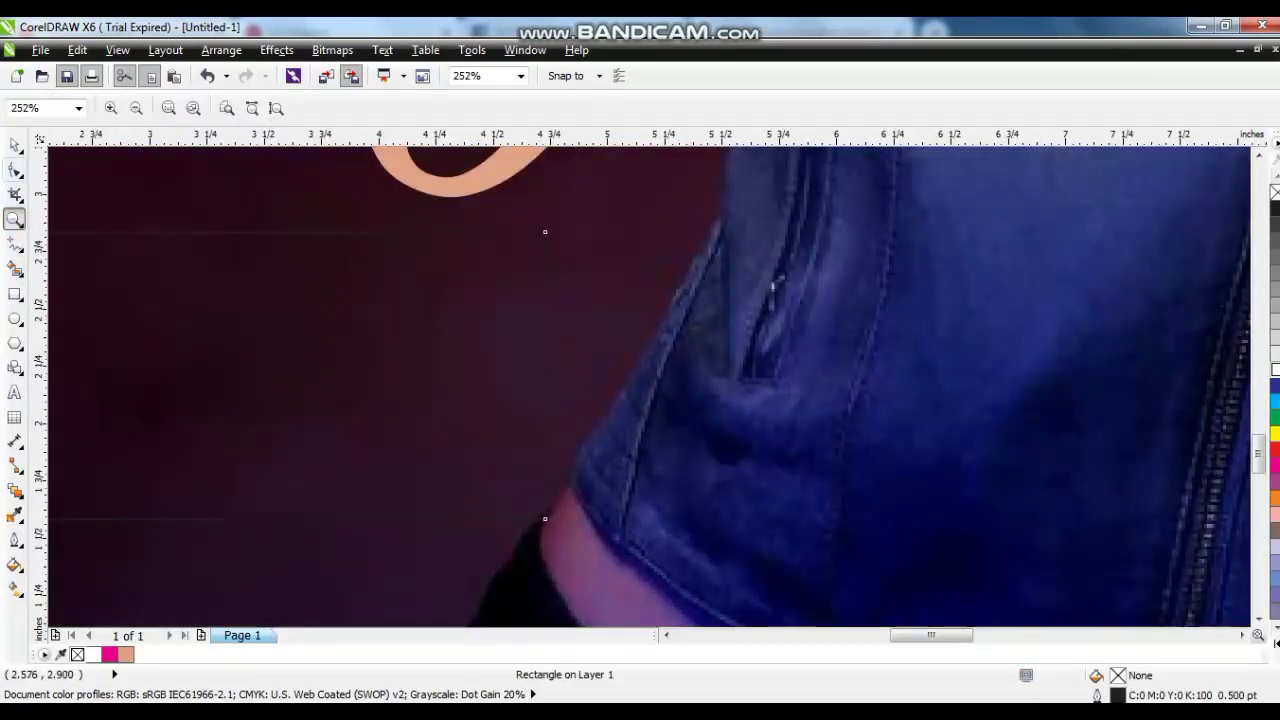
left_click(14, 170)
key("ctrl+q")
left_click_drag(545, 232, 711, 232)
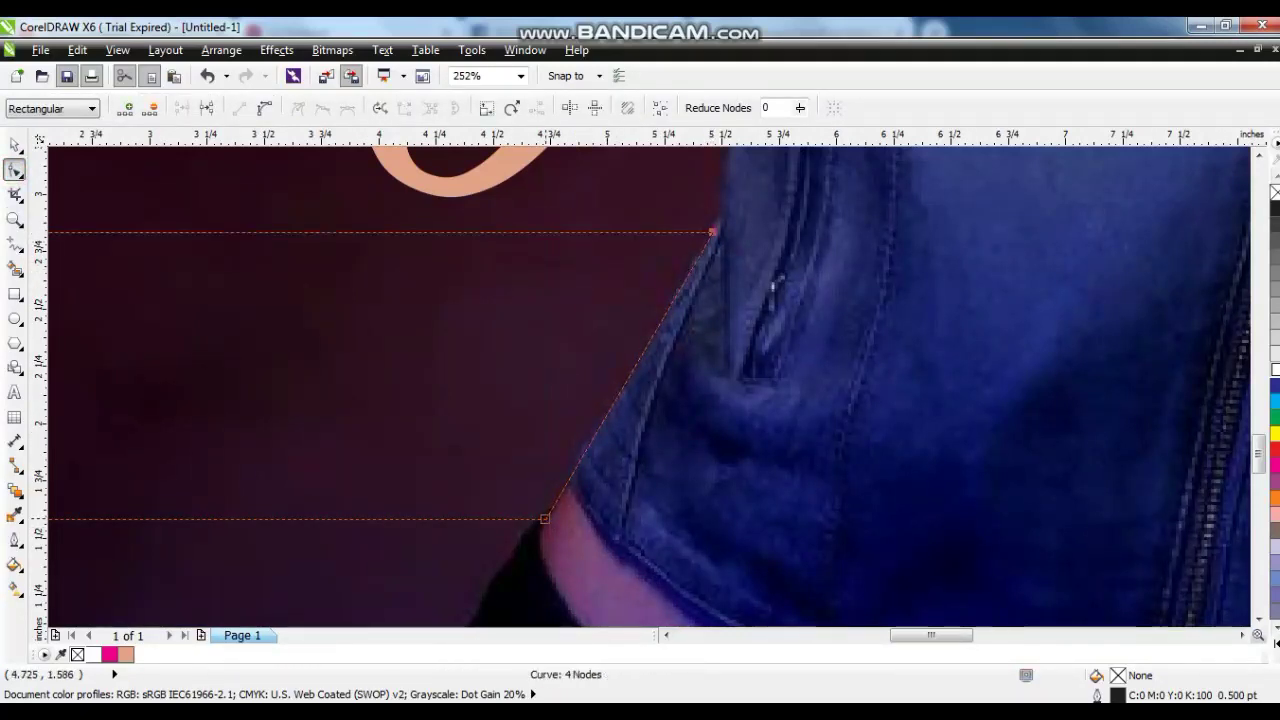
left_click_drag(543, 518, 541, 518)
left_click(15, 145)
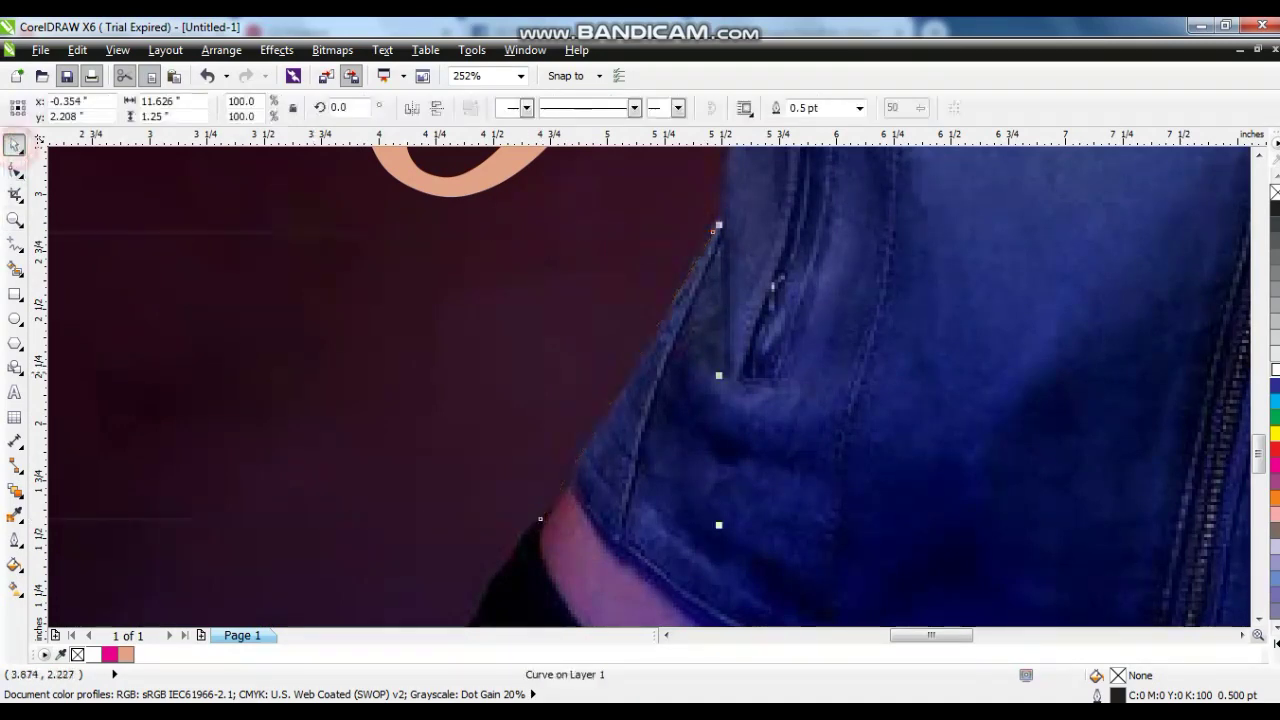
Step: Fill the band with C:100 M:100 Y:100 K:100 black and remove its outline
key("shift+F2")
scroll(640, 447, "down", 1)
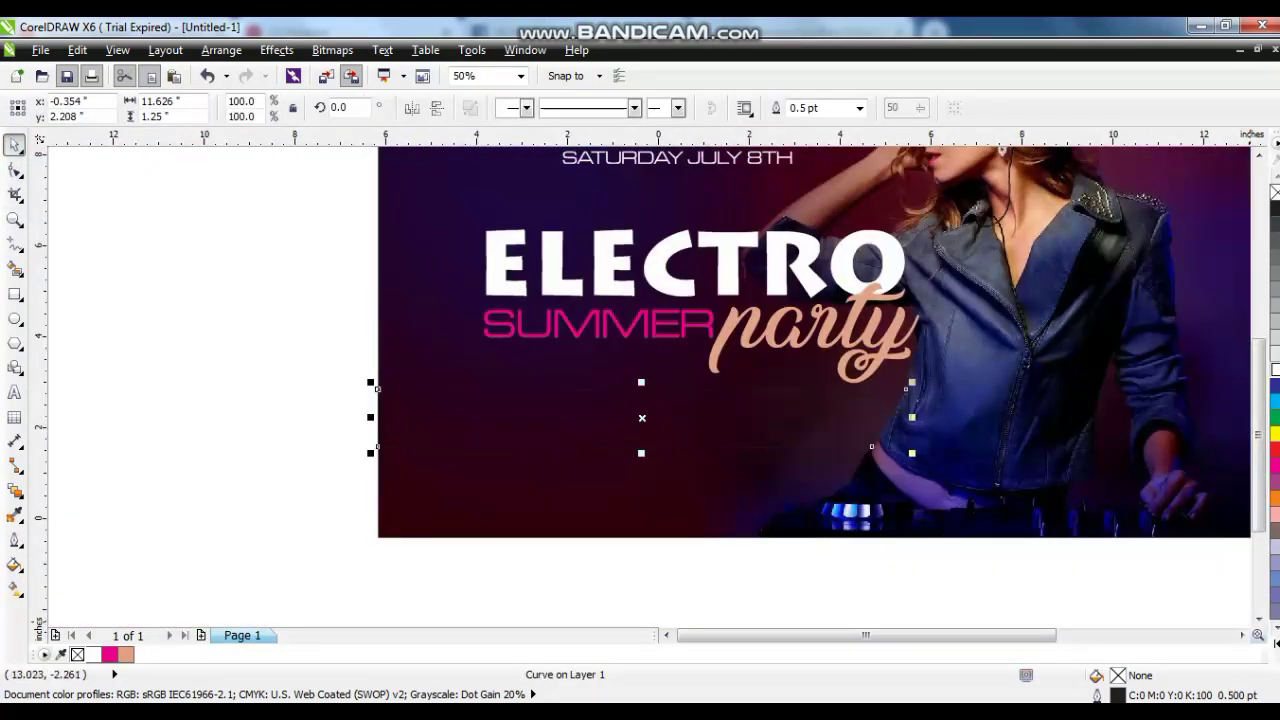
left_click(1274, 645)
left_click(1272, 190)
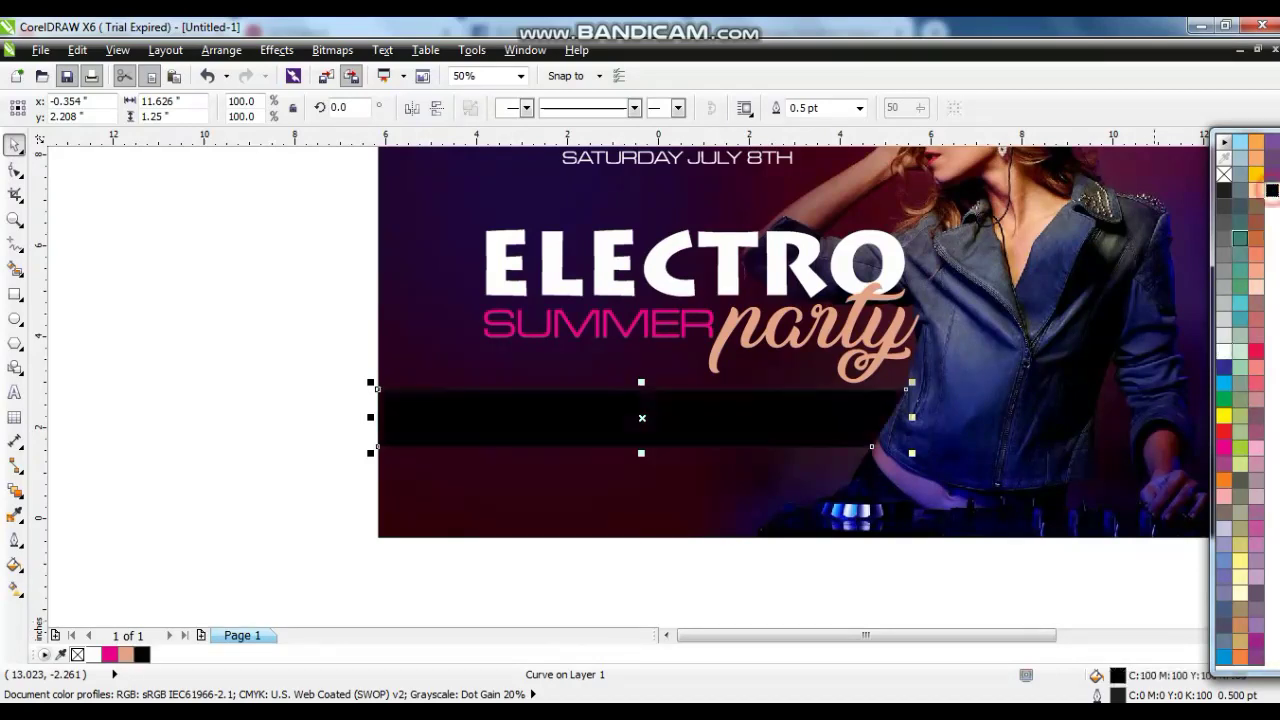
left_click(921, 504)
key("shift+F2")
left_click(617, 510)
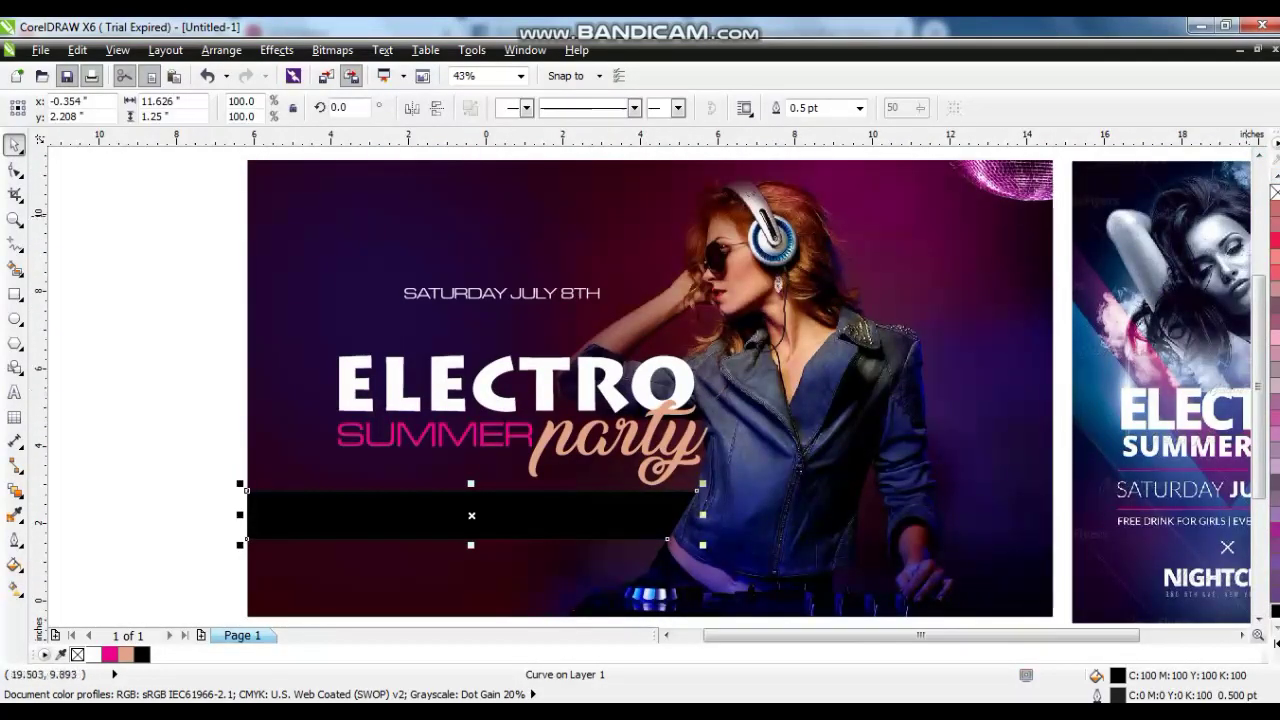
right_click(1276, 192)
left_click(134, 452)
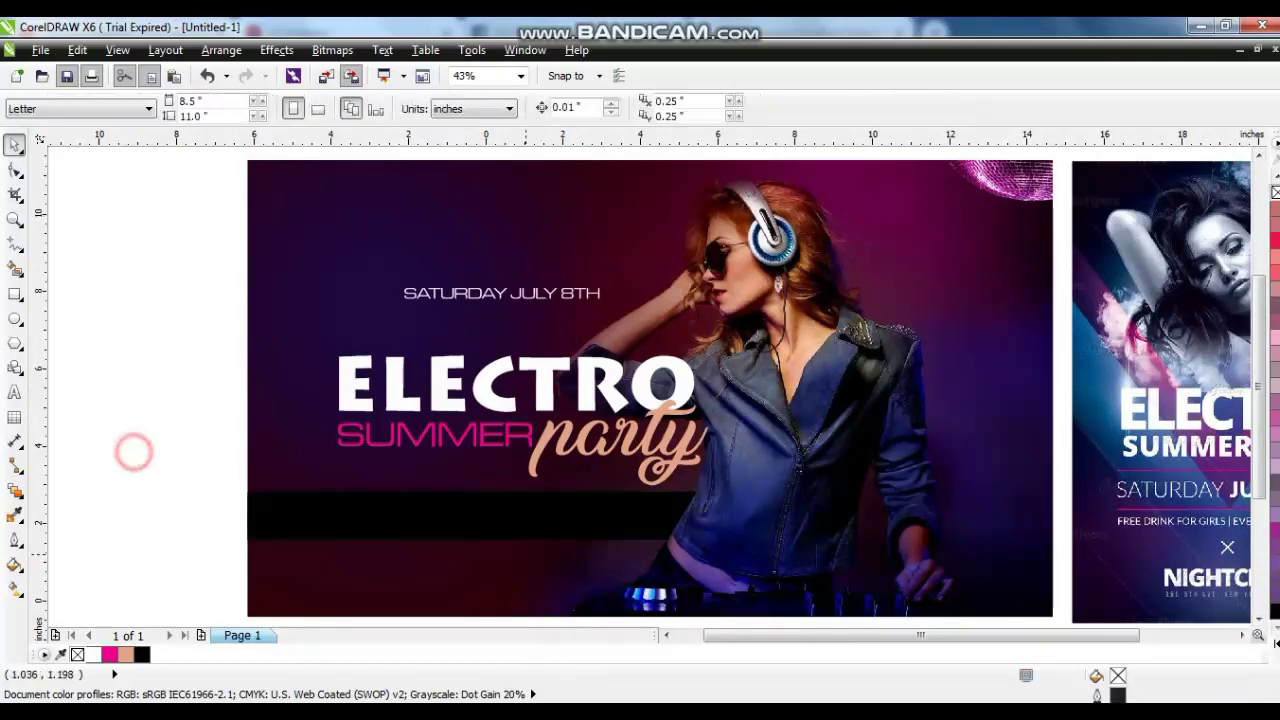
Step: Apply a linear fountain fill to the band, fading from black near the jacket to magenta at the photo's left edge
left_click(515, 532)
key("g")
left_click_drag(681, 515, 356, 517)
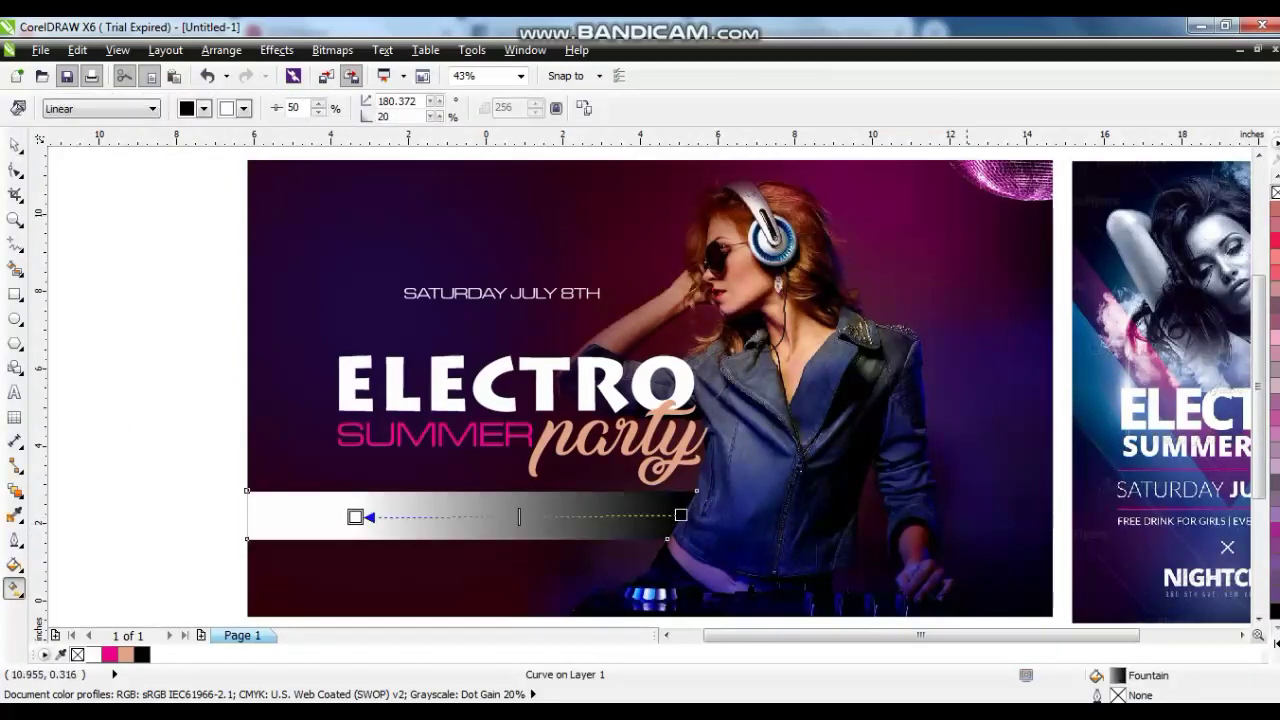
left_click(1276, 644)
left_click_drag(1224, 448, 205, 514)
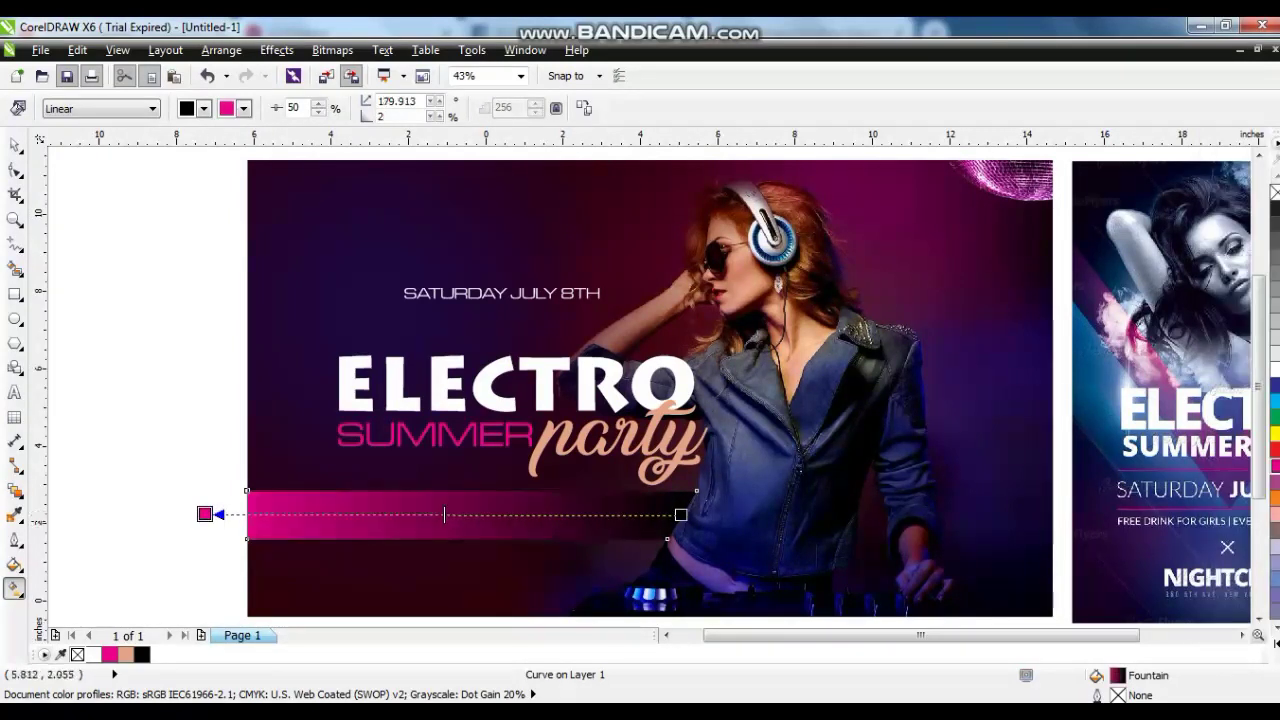
left_click_drag(680, 514, 574, 513)
left_click(14, 143)
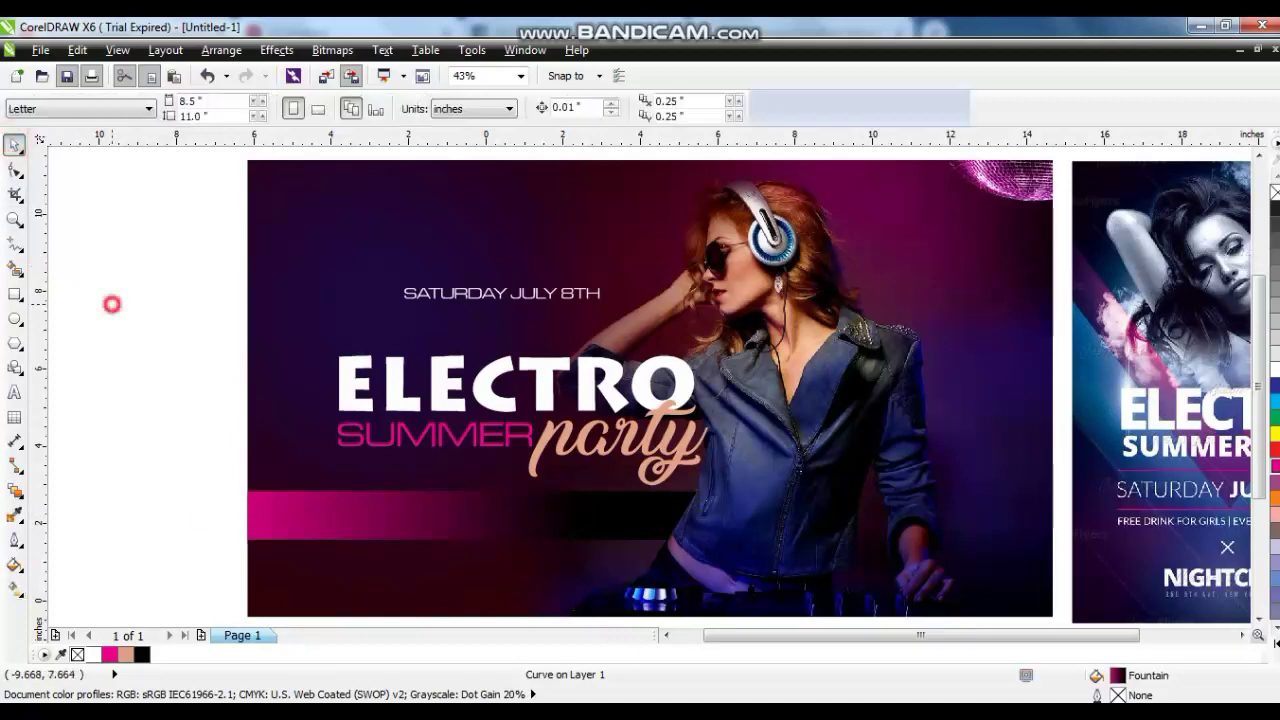
Step: Move the SATURDAY JULY 8TH text onto the gradient band and enlarge it to span over half of the band
left_click_drag(481, 294, 439, 519)
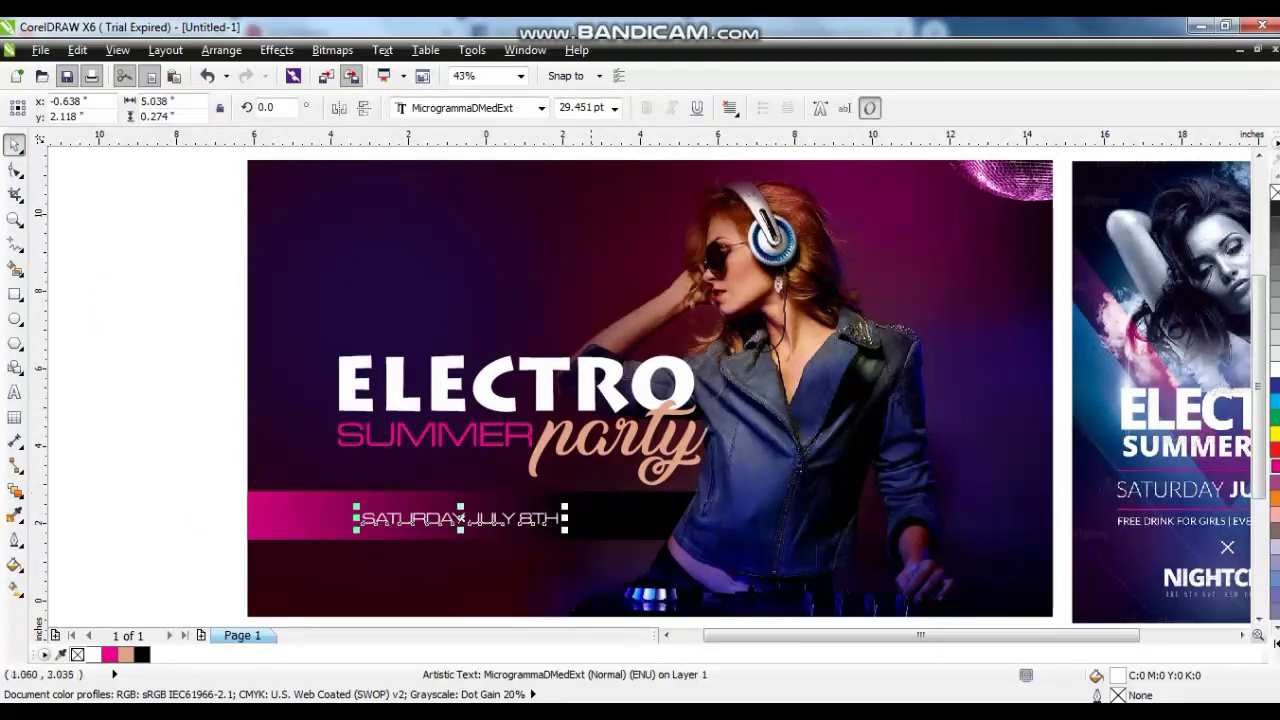
left_click_drag(566, 506, 621, 496)
left_click(968, 297)
scroll(905, 323, "down", 2)
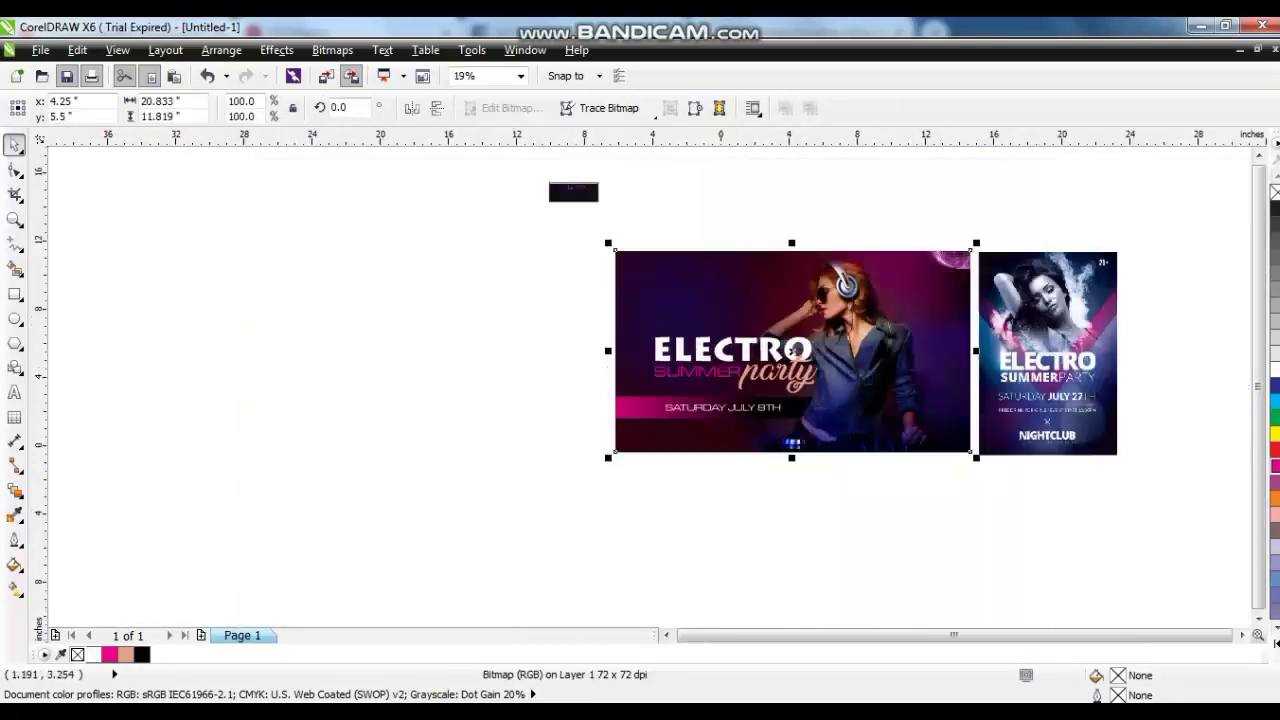
left_click(612, 240)
left_click_drag(602, 234, 1156, 484)
key("shift+F2")
key("Escape")
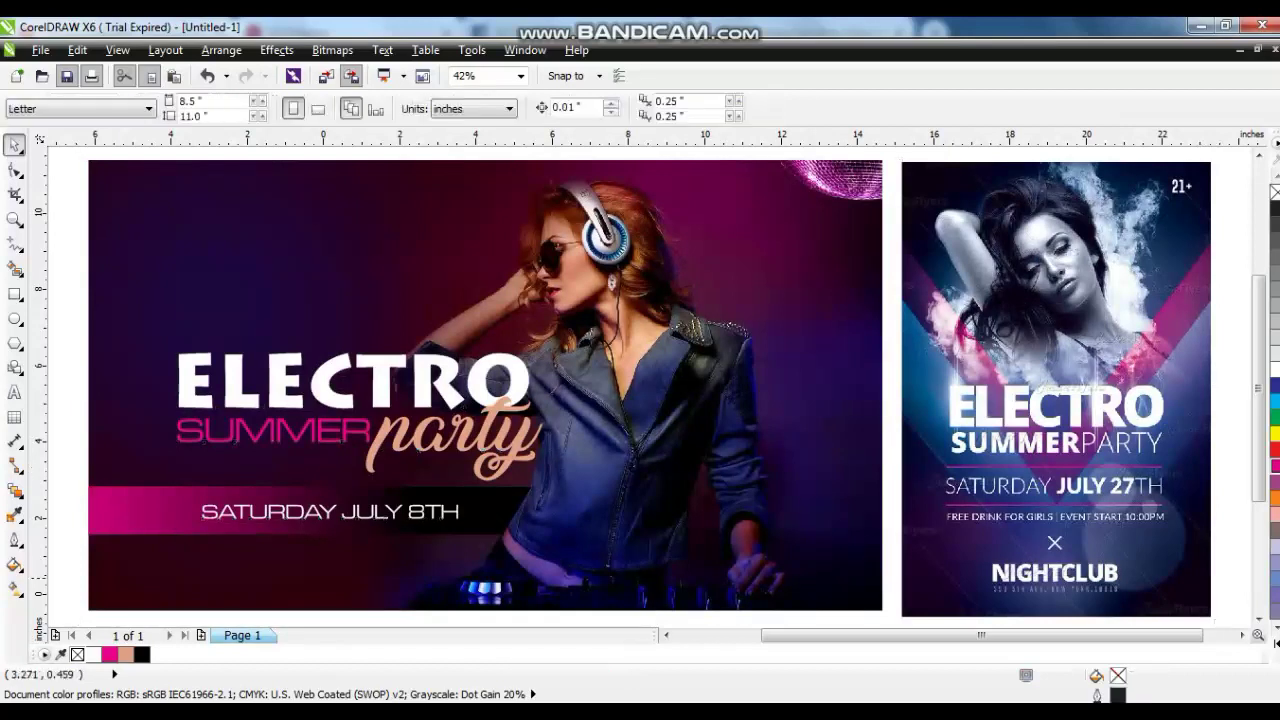
Step: Duplicate the SATURDAY JULY 8TH text at about 21 pt and place the copy just below the gradient band
left_click(417, 515)
left_click(447, 512)
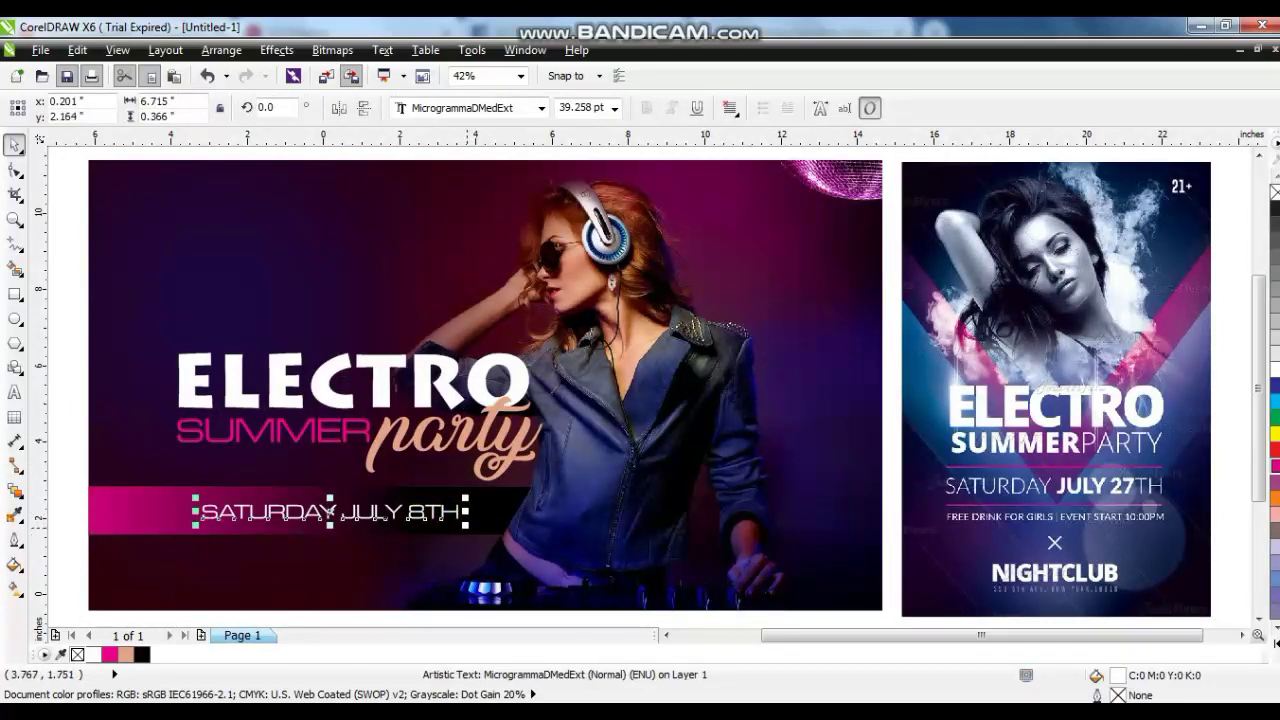
left_click_drag(467, 527, 404, 528)
right_click(404, 528)
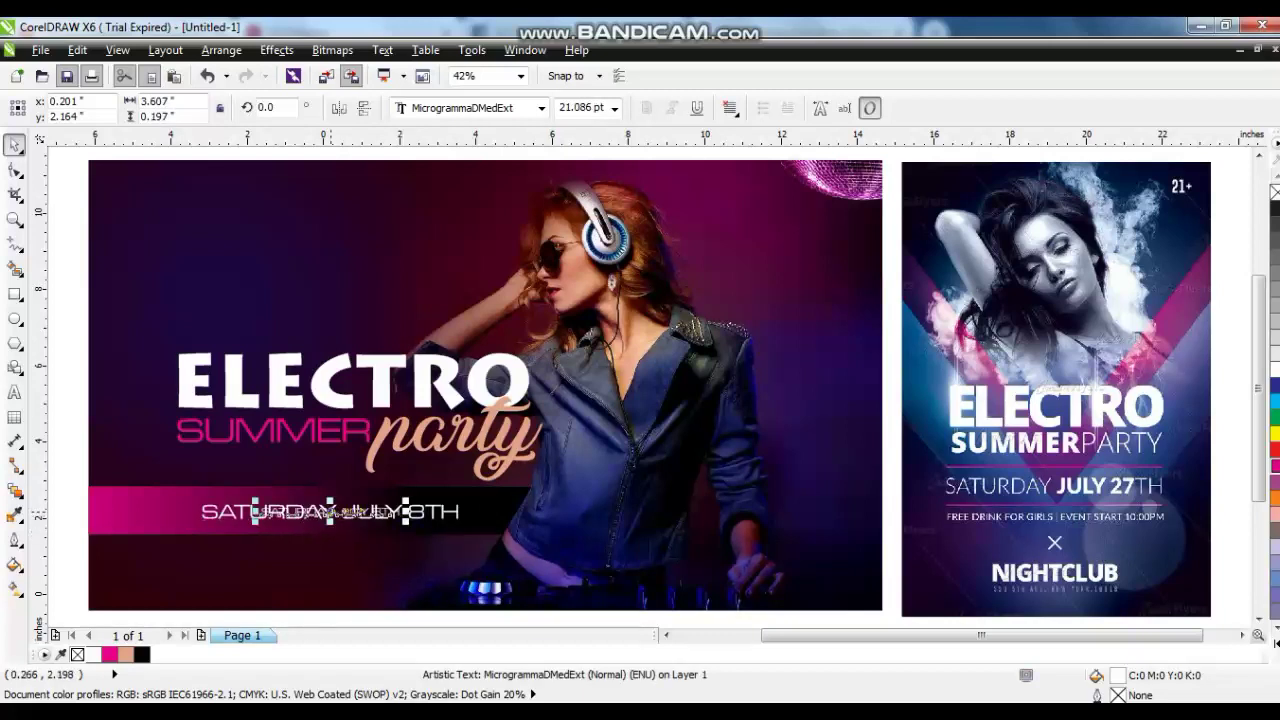
left_click_drag(333, 510, 333, 549)
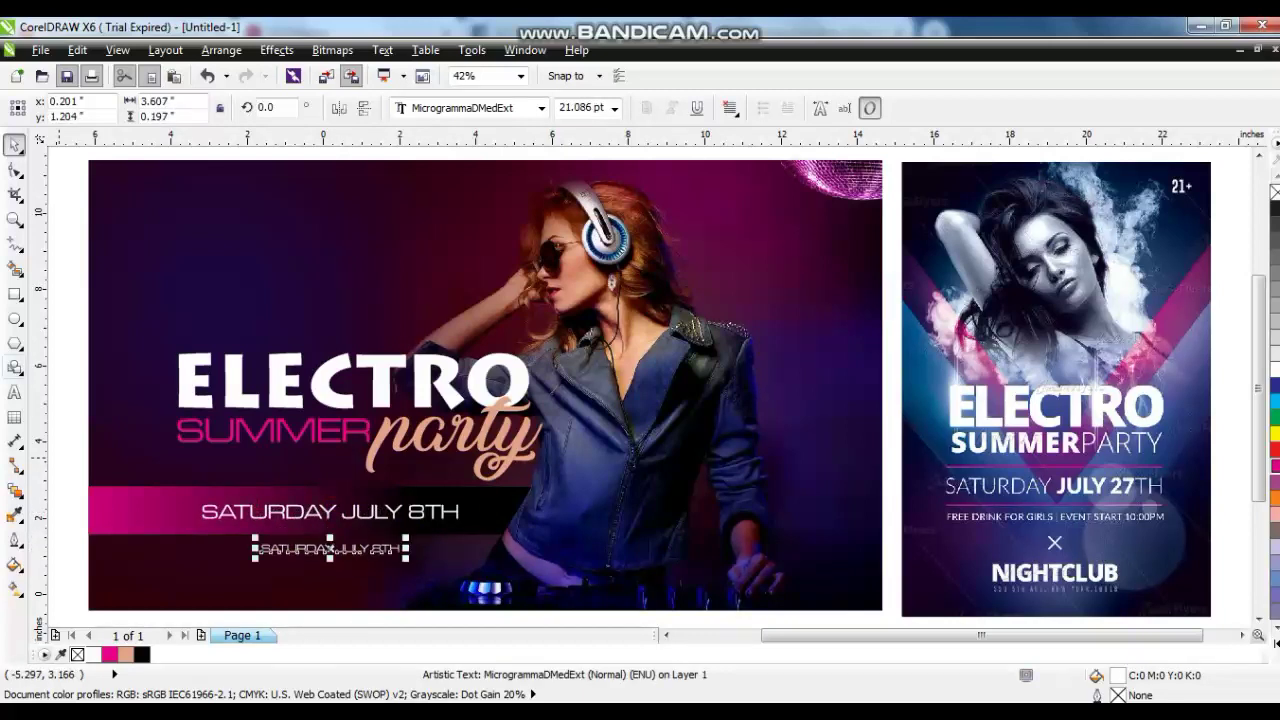
Step: Replace the copied date with FREE DINK FOR GIRLS / EVENT START 10:00 PM and shrink it to fit centred under the date
left_click(14, 392)
type("FR")
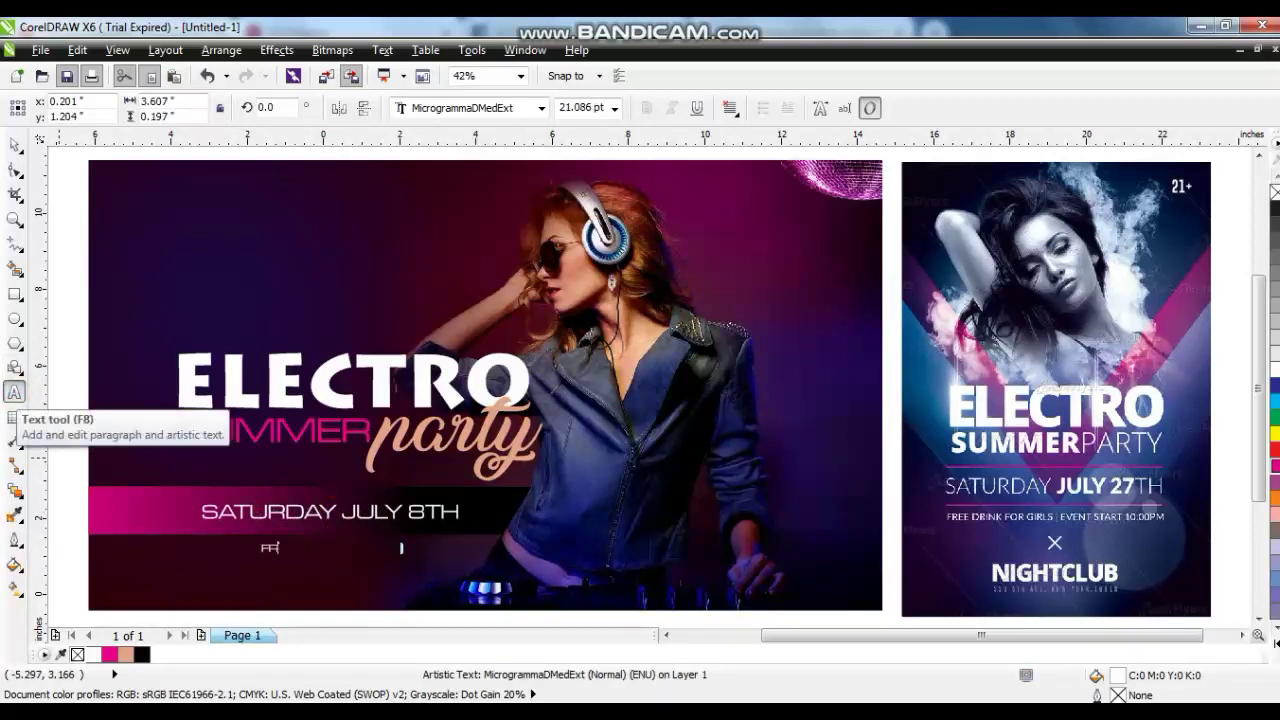
type("EE")
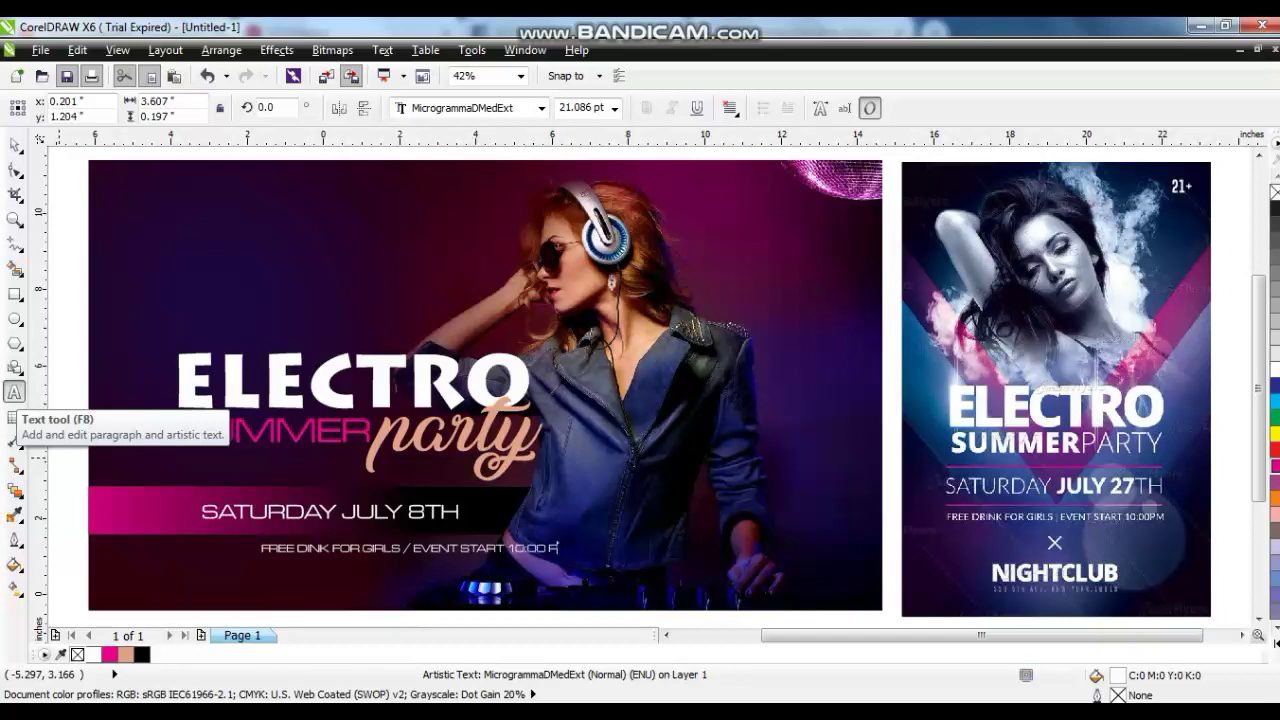
left_click(14, 145)
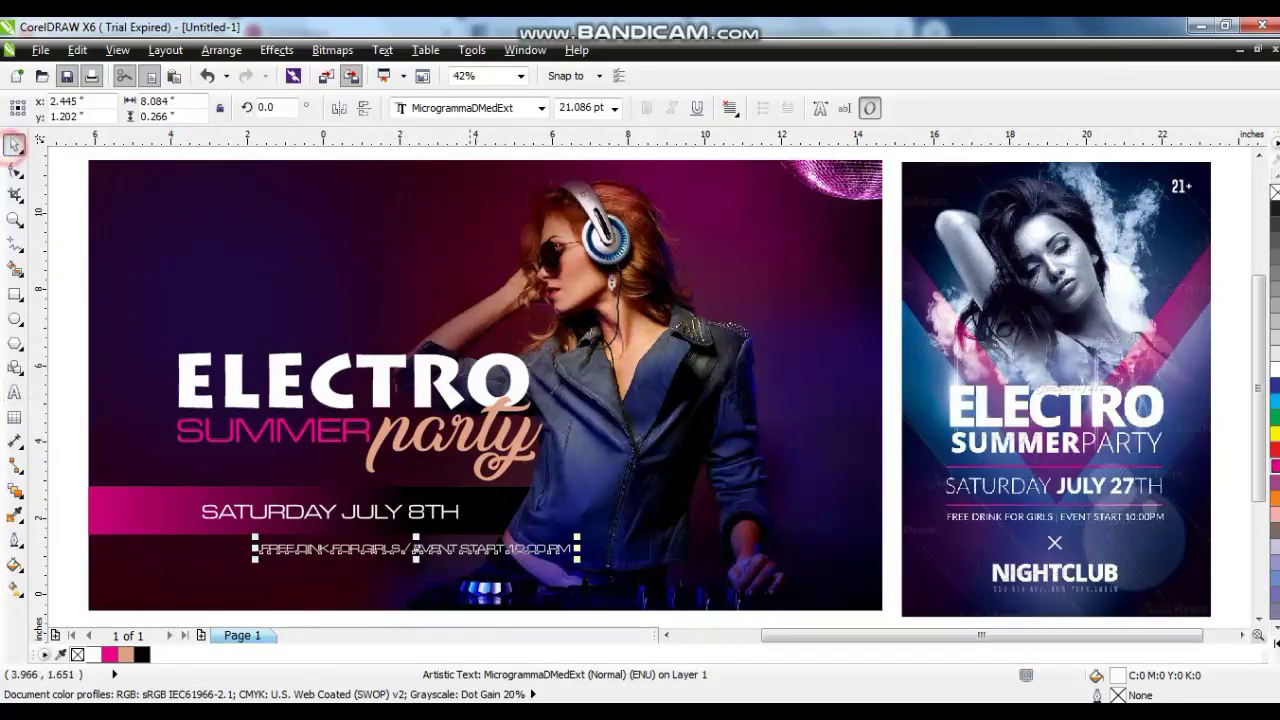
left_click_drag(576, 549, 443, 552)
key("Escape")
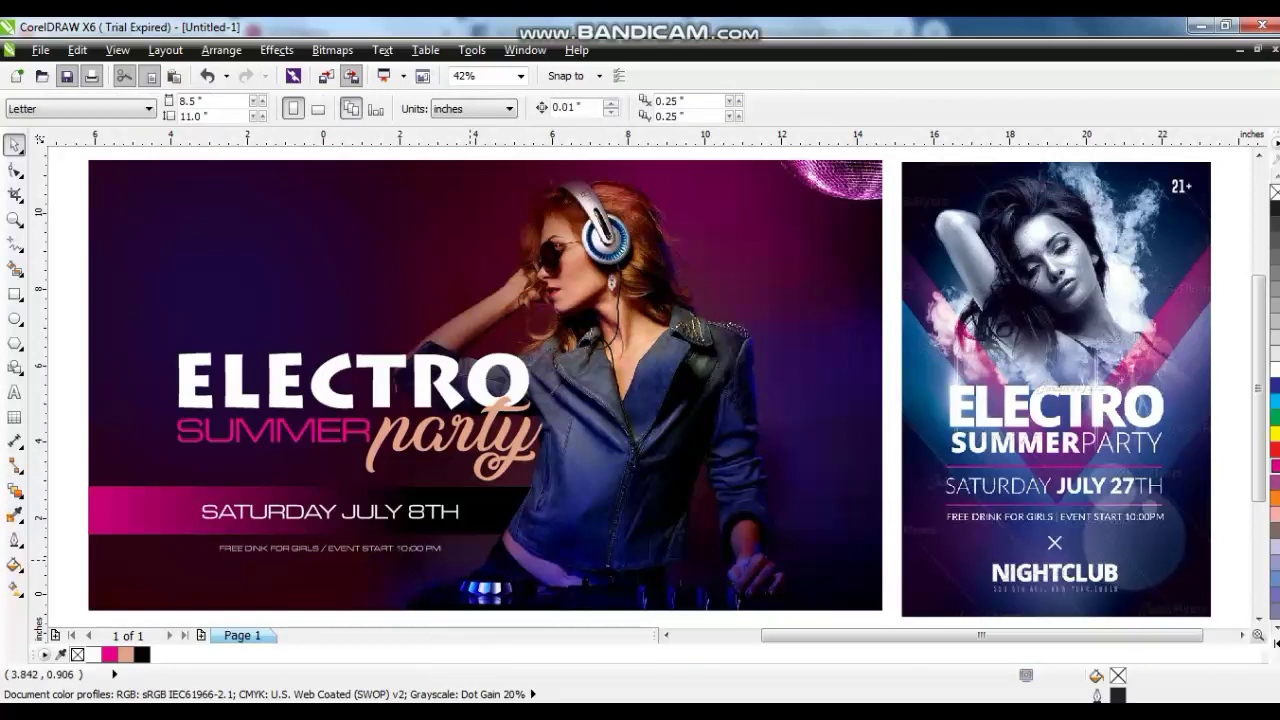
Step: Duplicate the script word party into the empty area above ELECTRO and change the copy to read Night
left_click_drag(421, 446, 251, 283)
right_click(251, 283)
left_click(14, 392)
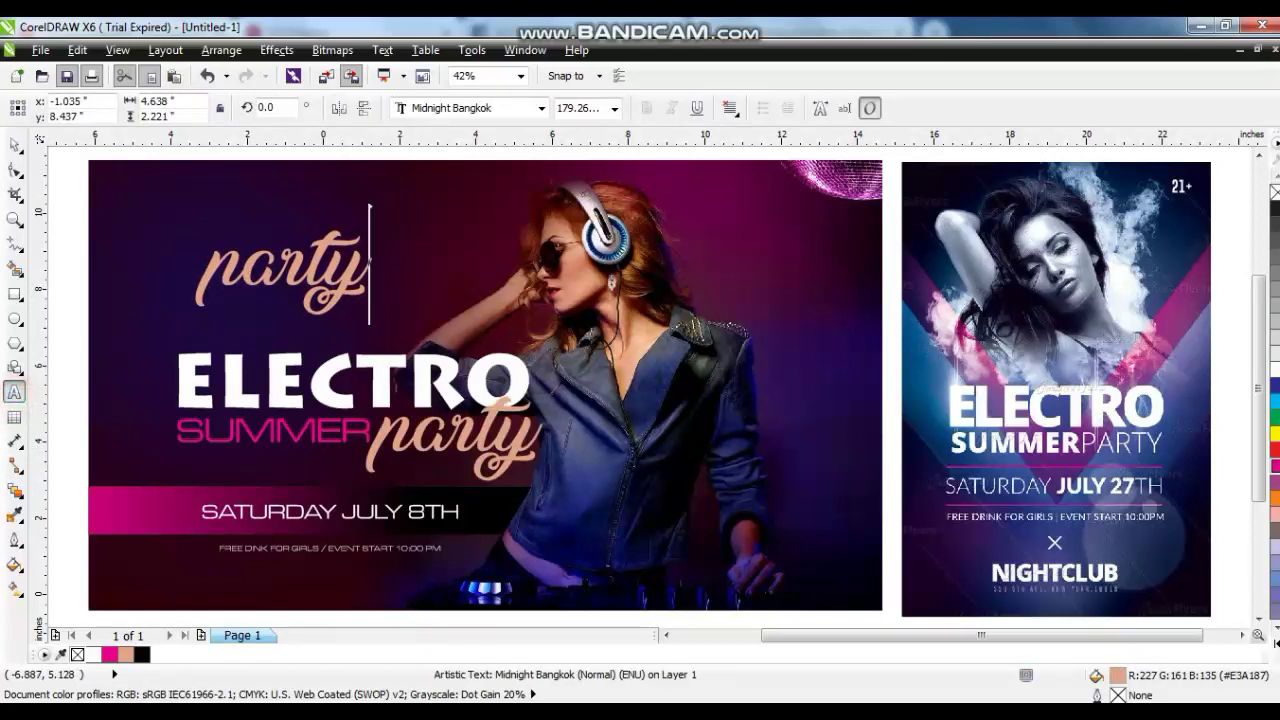
key("ctrl+a")
type("nTGoH")
key("BackSpace")
key("BackSpace")
key("BackSpace")
key("BackSpace")
key("BackSpace")
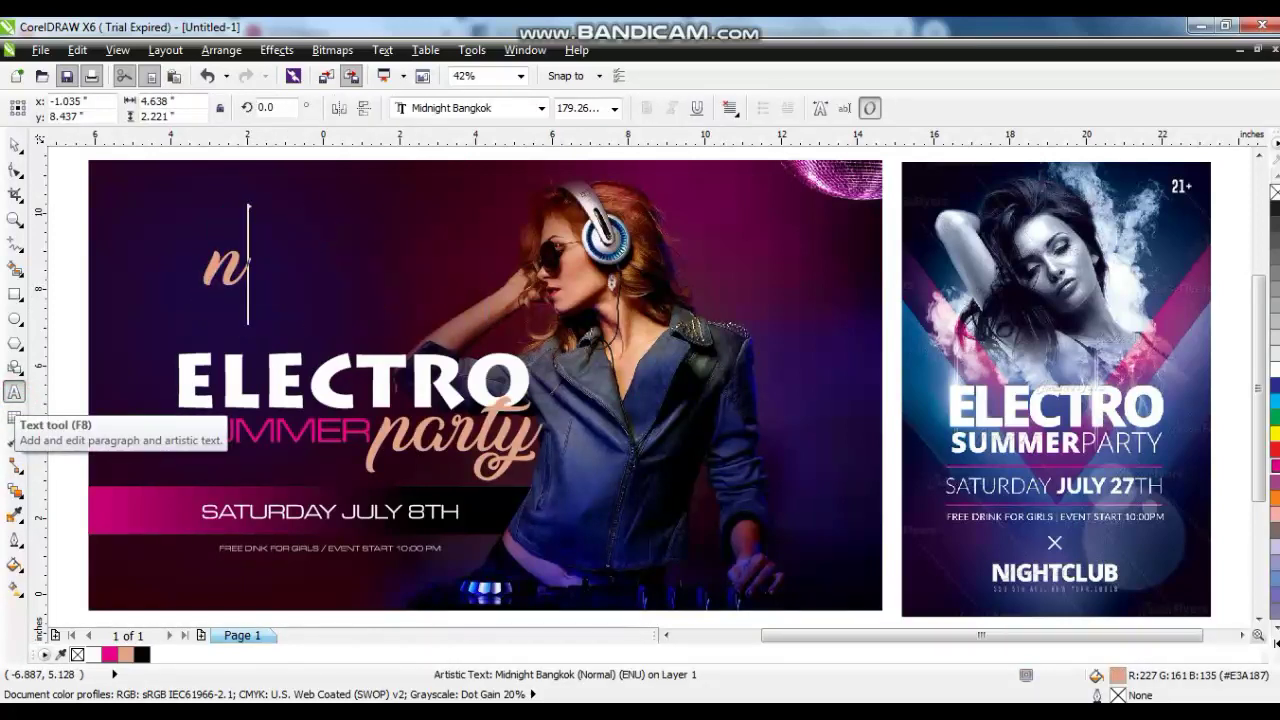
type("Night")
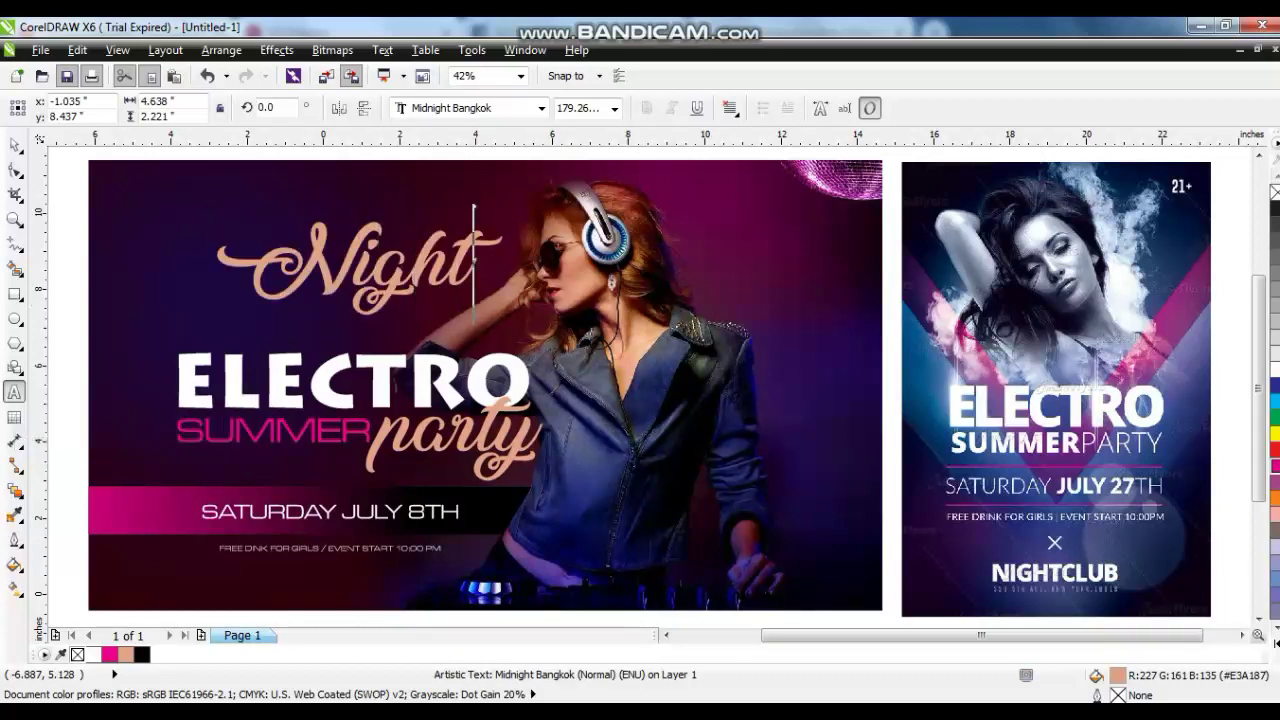
Step: Shrink the Night text to about 139 pt and place it directly above the start of ELECTRO
left_click(14, 145)
left_click_drag(405, 283, 315, 345)
left_click_drag(432, 274, 325, 329)
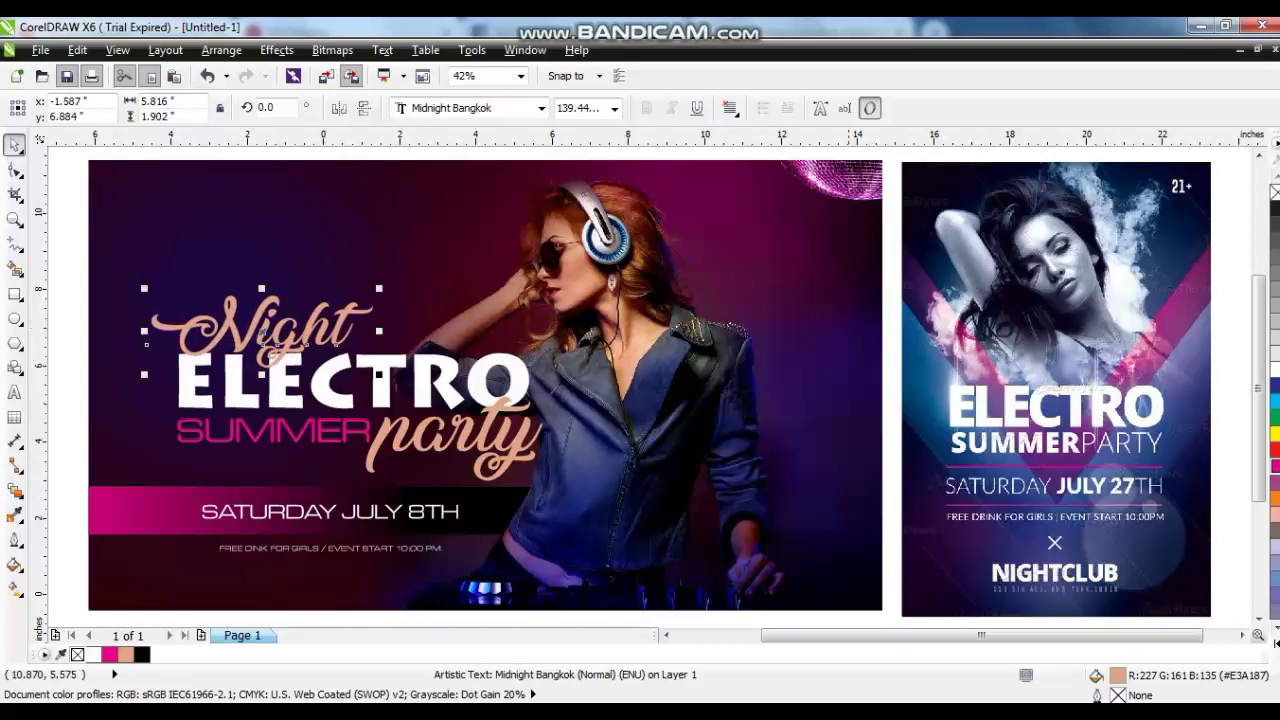
Step: Fill the Night text with teal C:60 M:0 Y:20 K:0 and shift it slightly left and up
left_click(1274, 465)
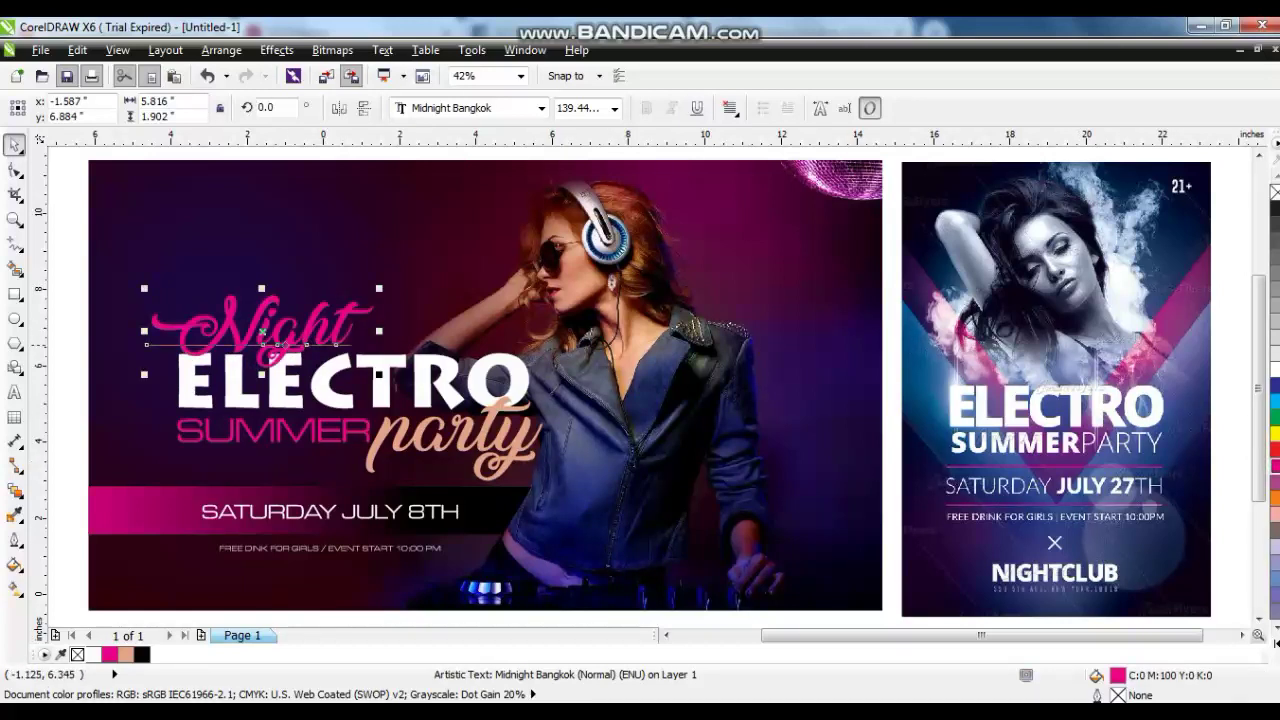
left_click(1274, 627)
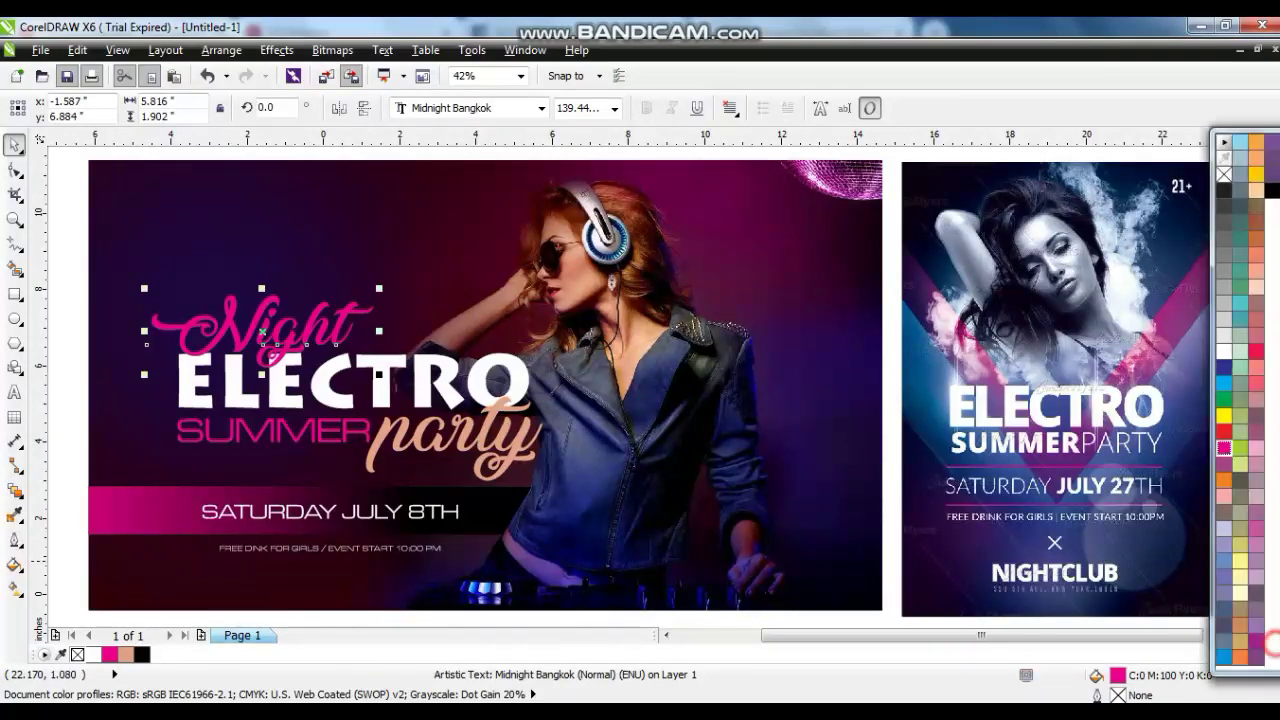
left_click(1240, 302)
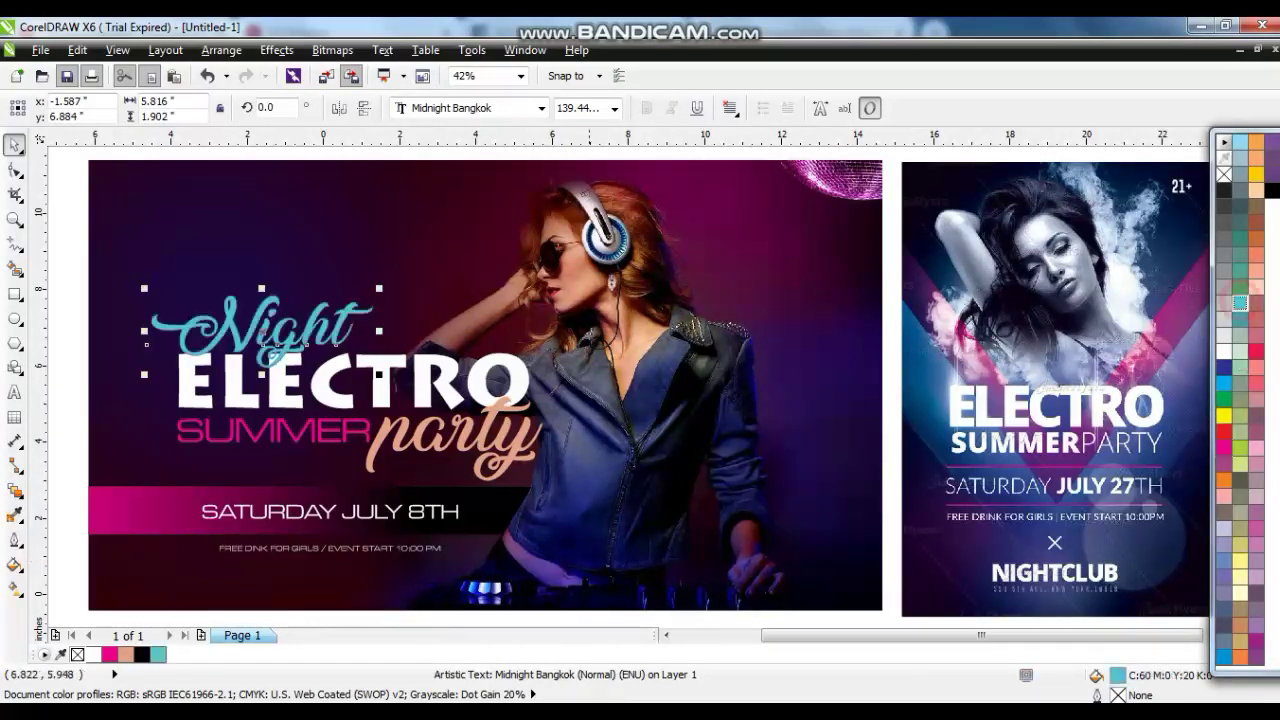
left_click_drag(318, 331, 306, 327)
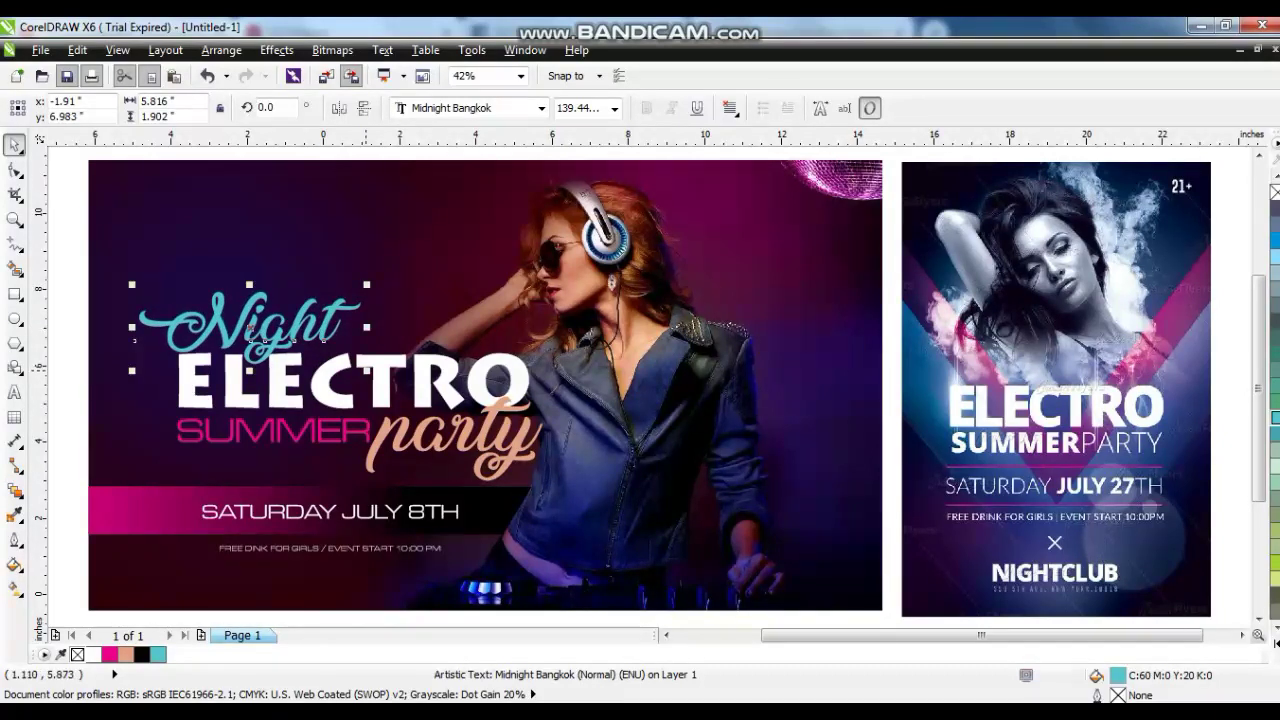
key("Escape")
Step: Duplicate the Night text to its right and change the copy to read Club
left_click_drag(299, 330, 431, 331)
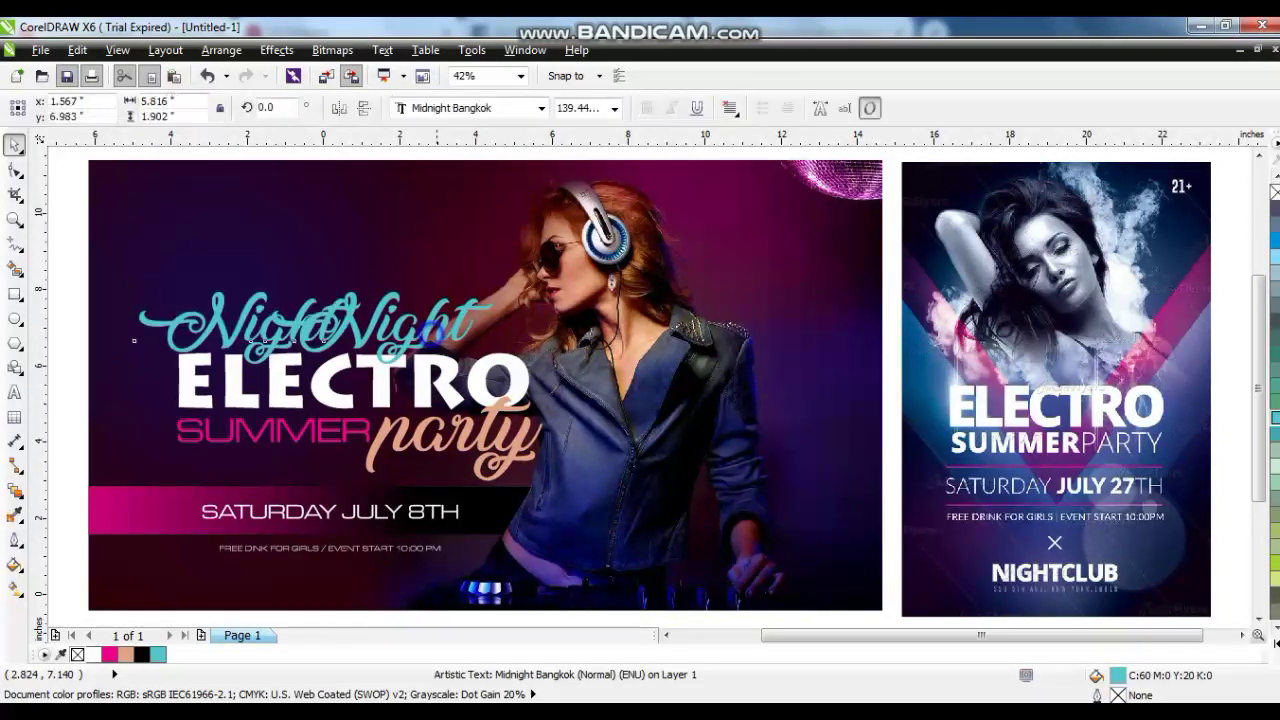
left_click(14, 392)
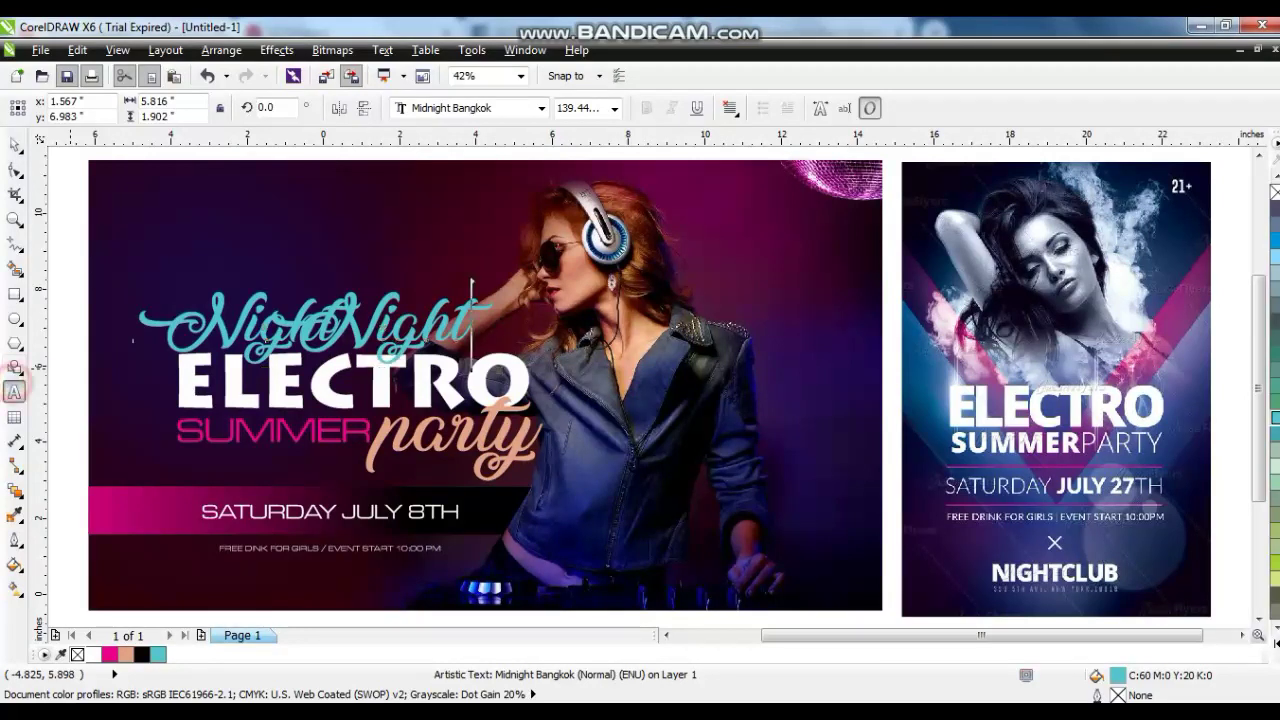
key("ctrl+a")
key("BackSpace")
type("club")
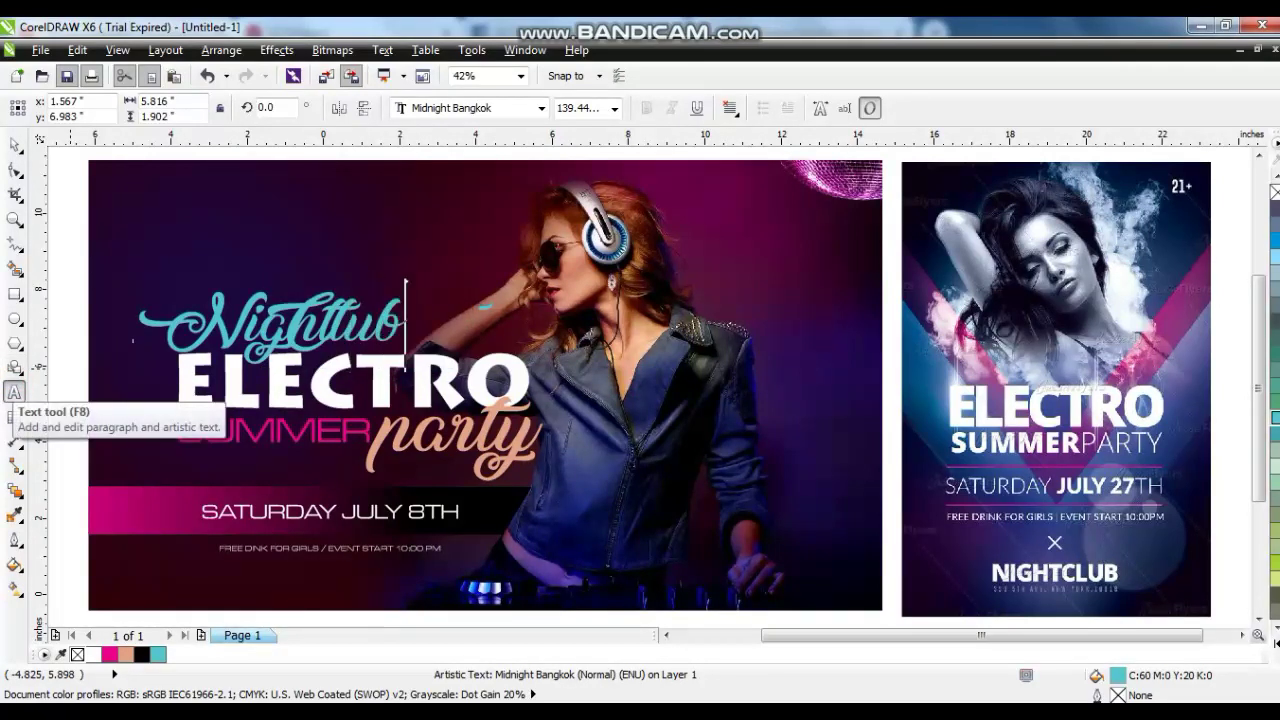
left_click(12, 142)
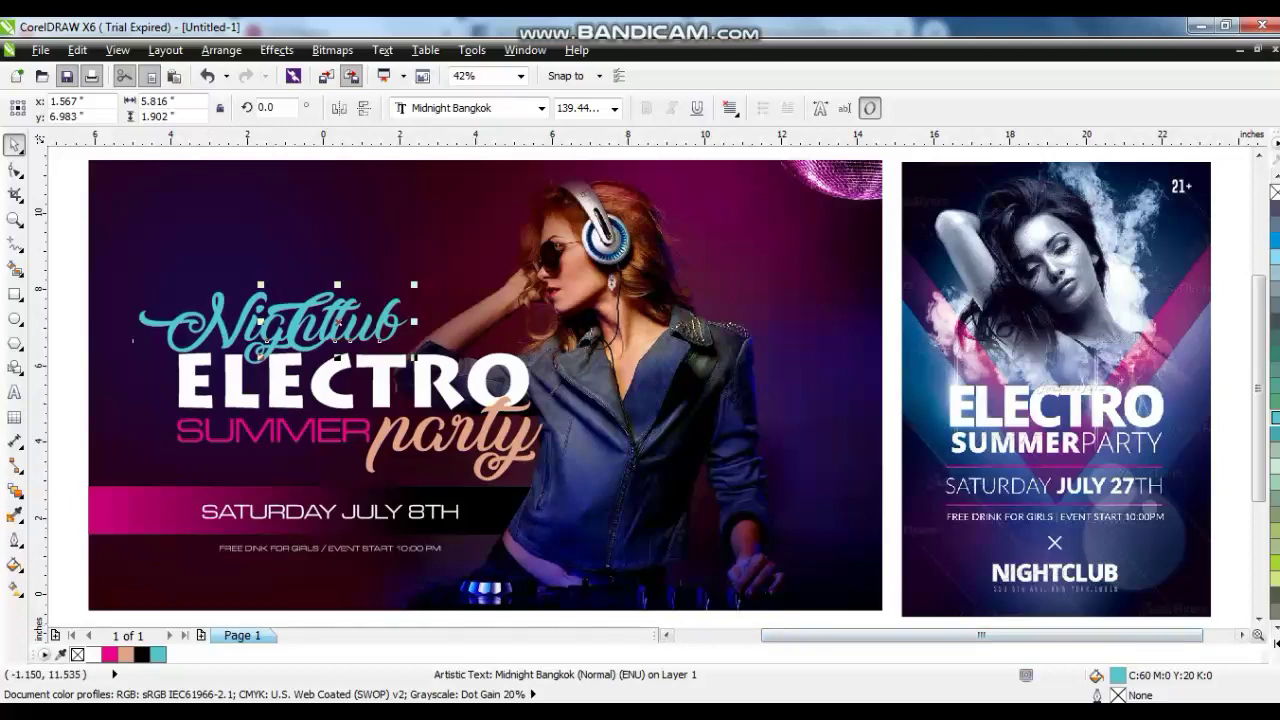
Step: Copy only the text properties from the word SUMMER onto the Club text
left_click(77, 50)
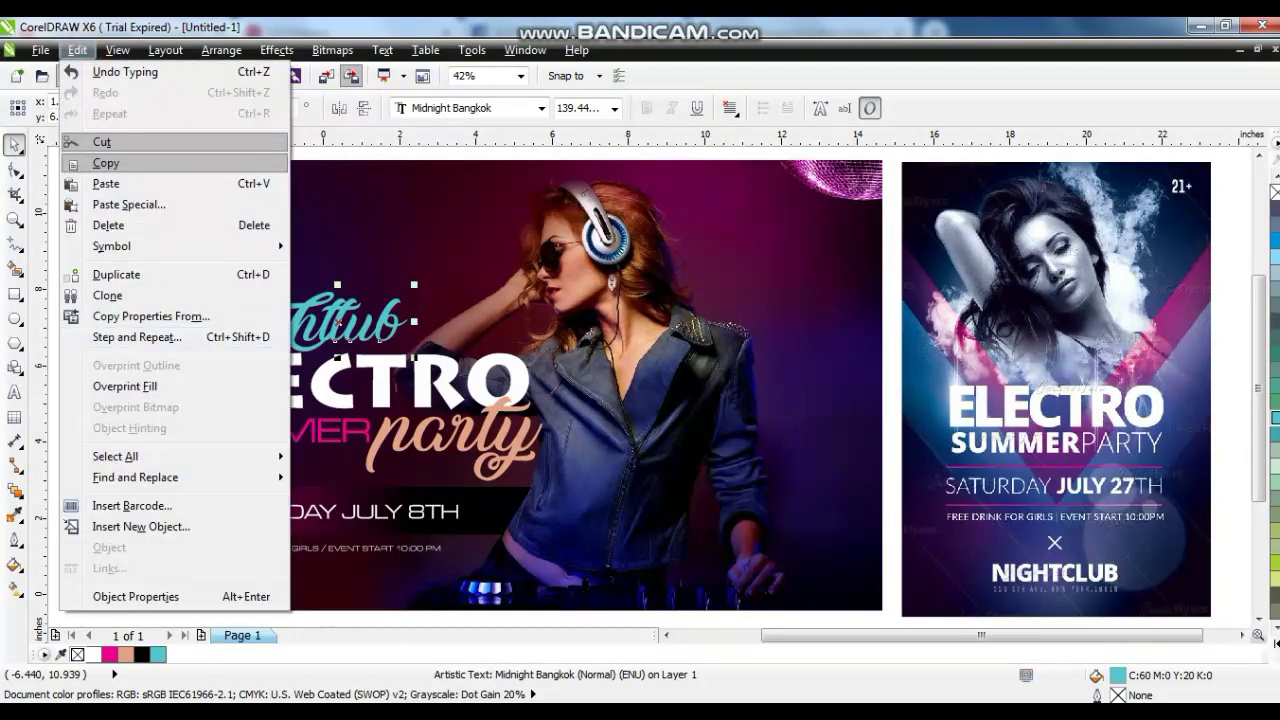
left_click(110, 316)
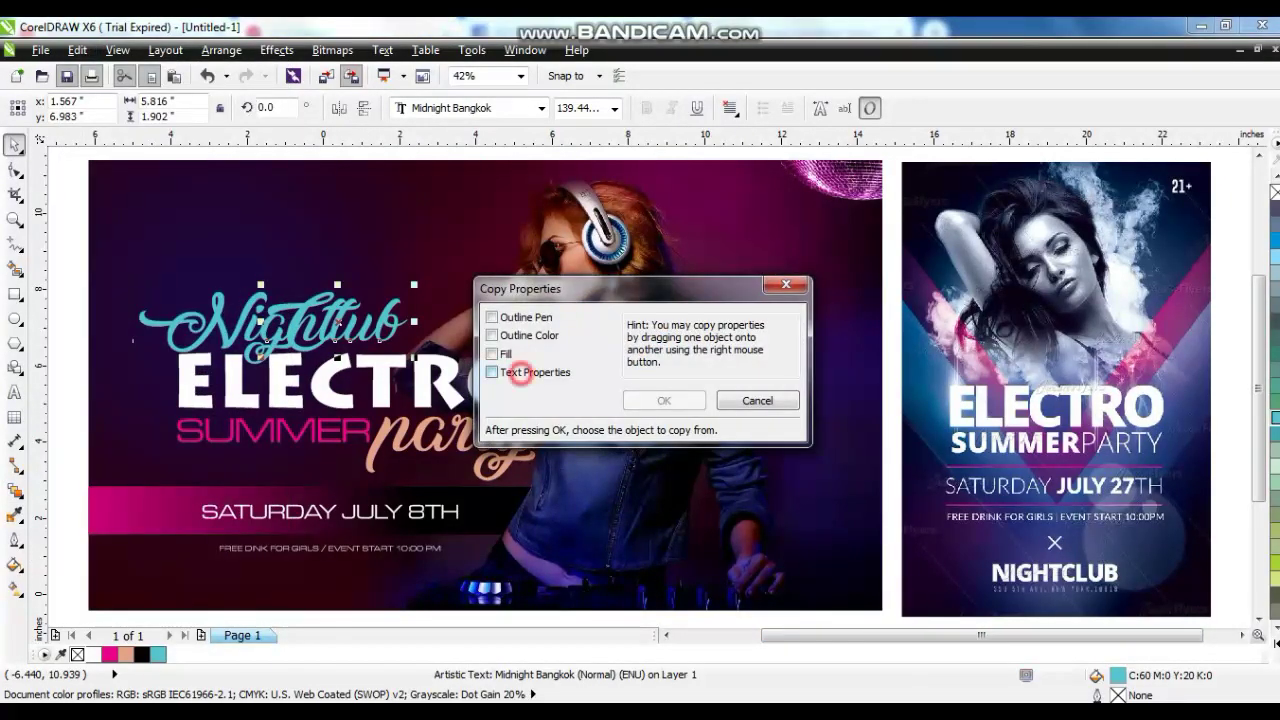
left_click(491, 372)
key("Return")
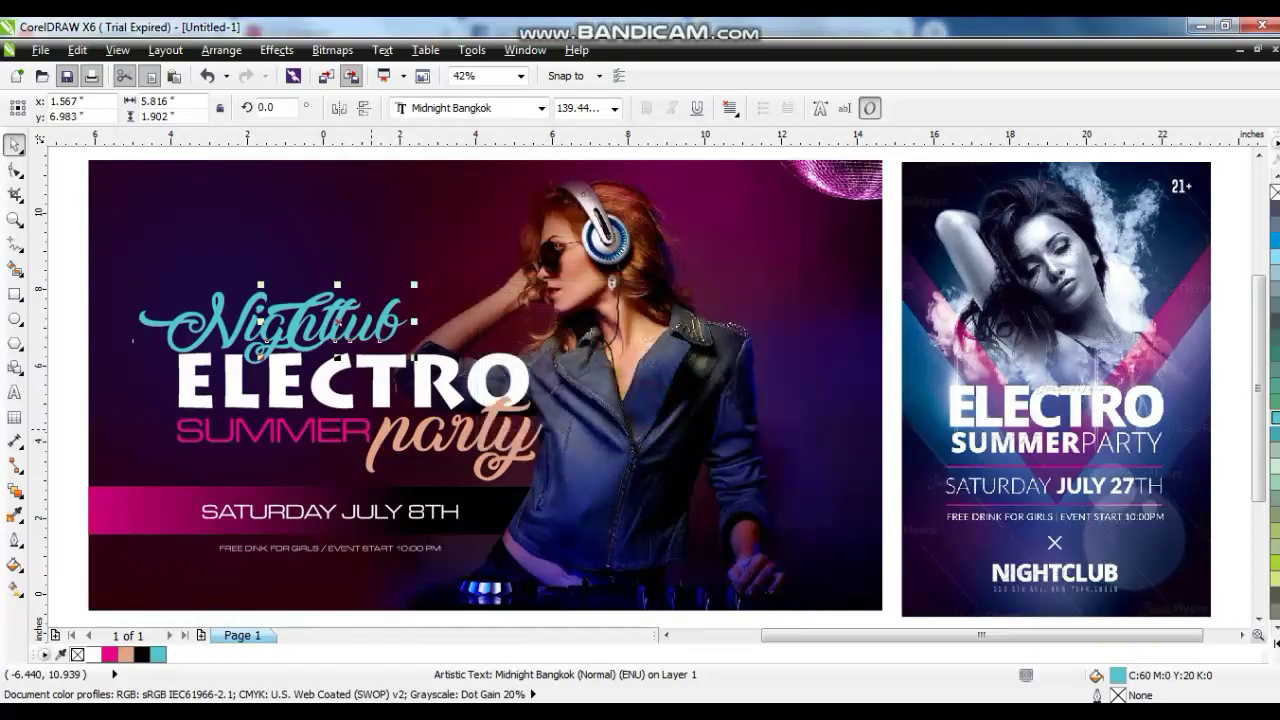
left_click(366, 426)
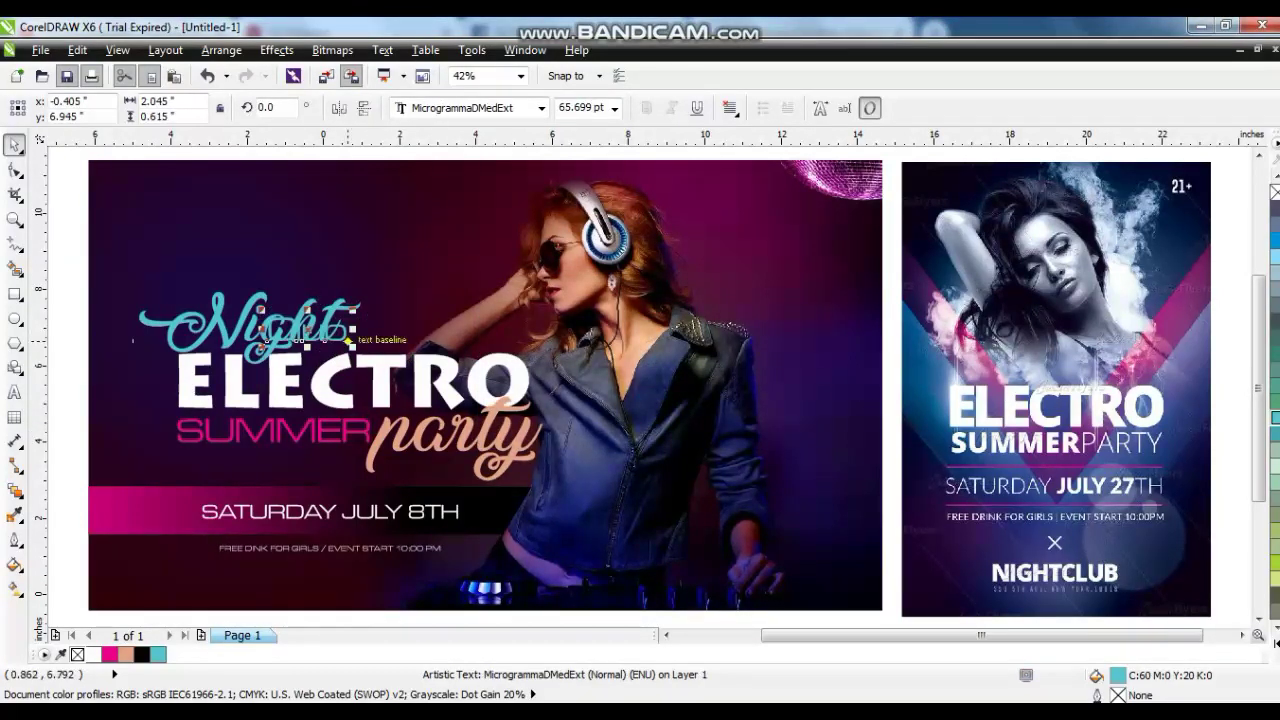
Step: Place the Club text right after Night and fill it with the peach colour #E3A187 used for party
left_click_drag(347, 334, 426, 342)
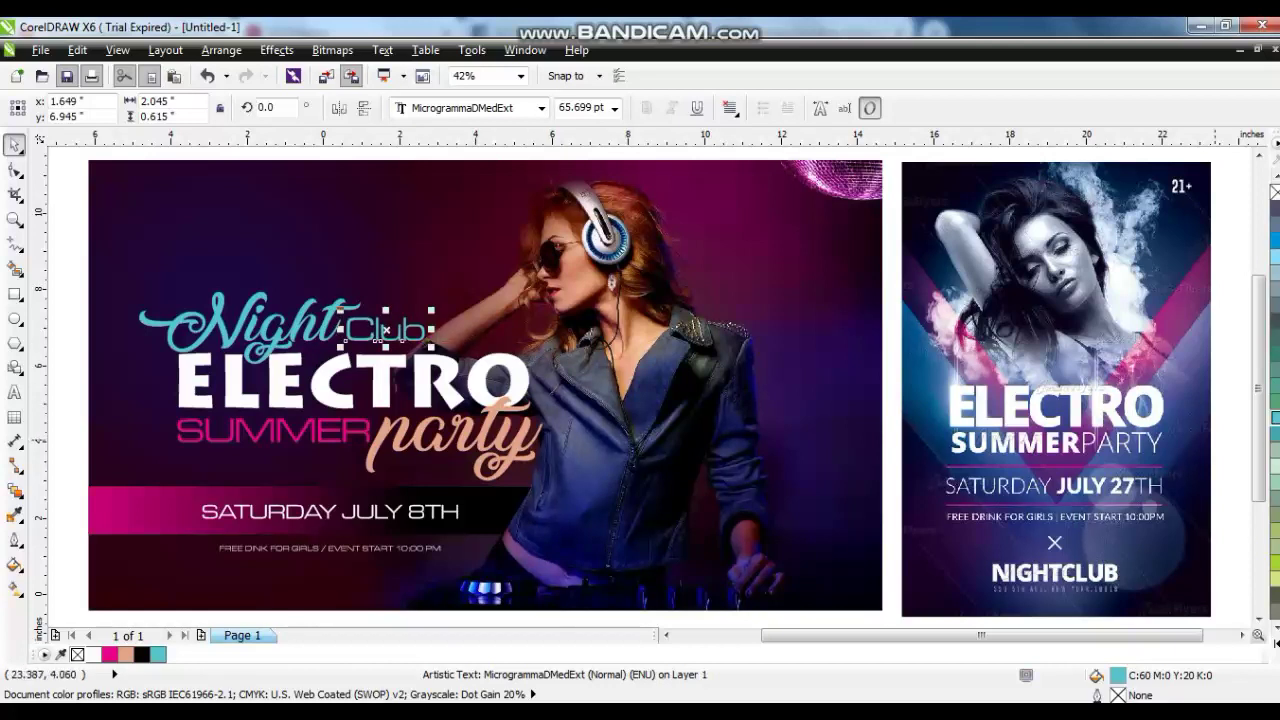
left_click(125, 654)
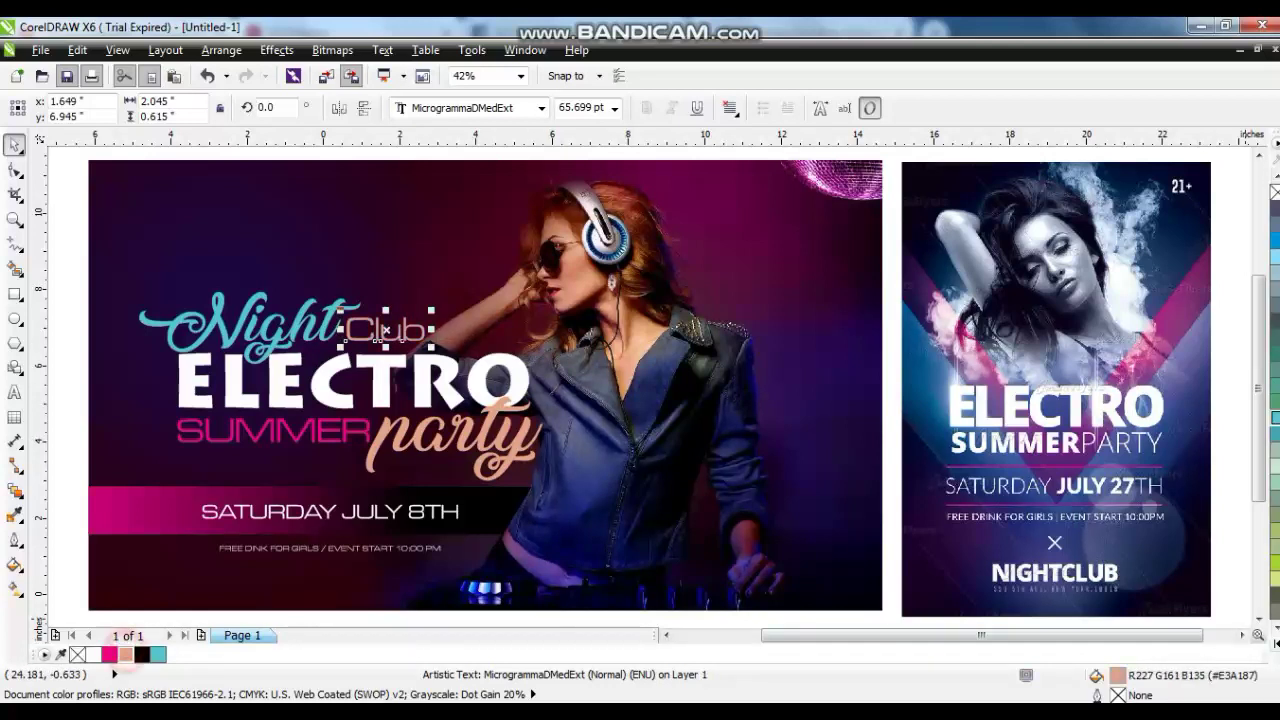
left_click(70, 338)
Step: Move the five title text objects together slightly left and down toward the gradient band
left_click_drag(84, 244, 556, 496)
left_click_drag(454, 400, 466, 424)
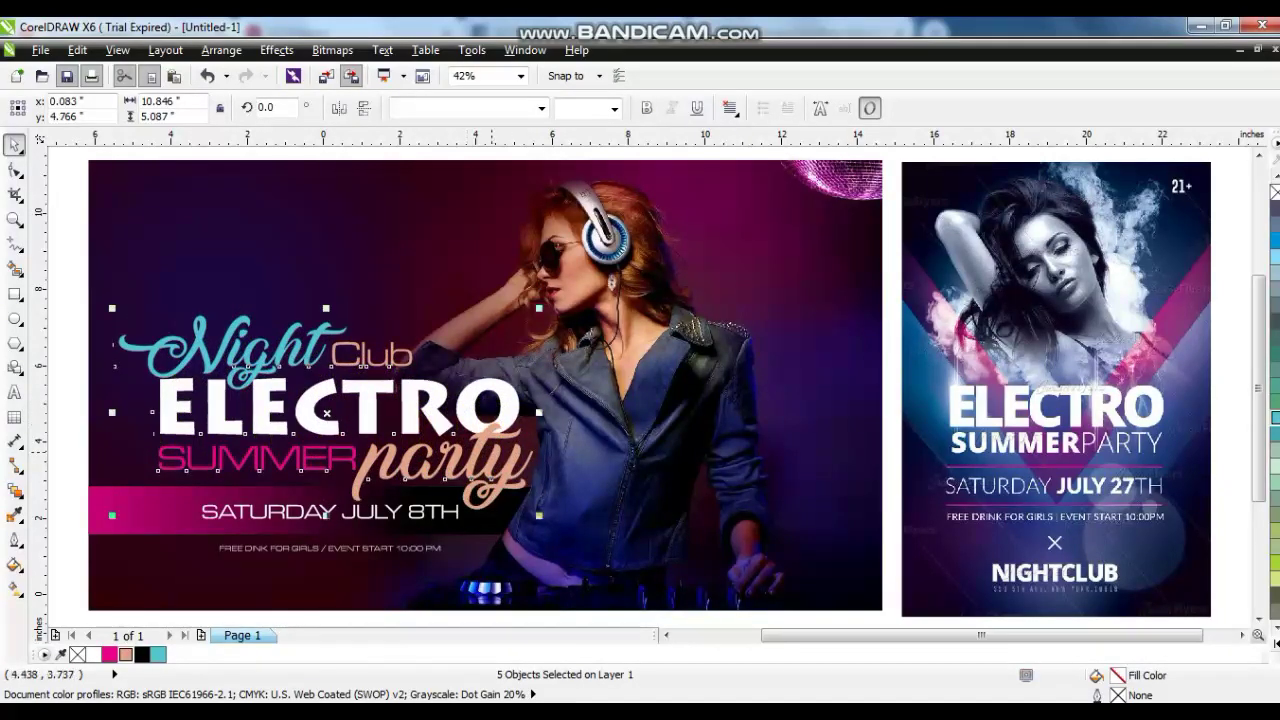
Step: Try moving Night Club up near the photo's upper edge, and undo the move
left_click_drag(86, 291, 486, 403)
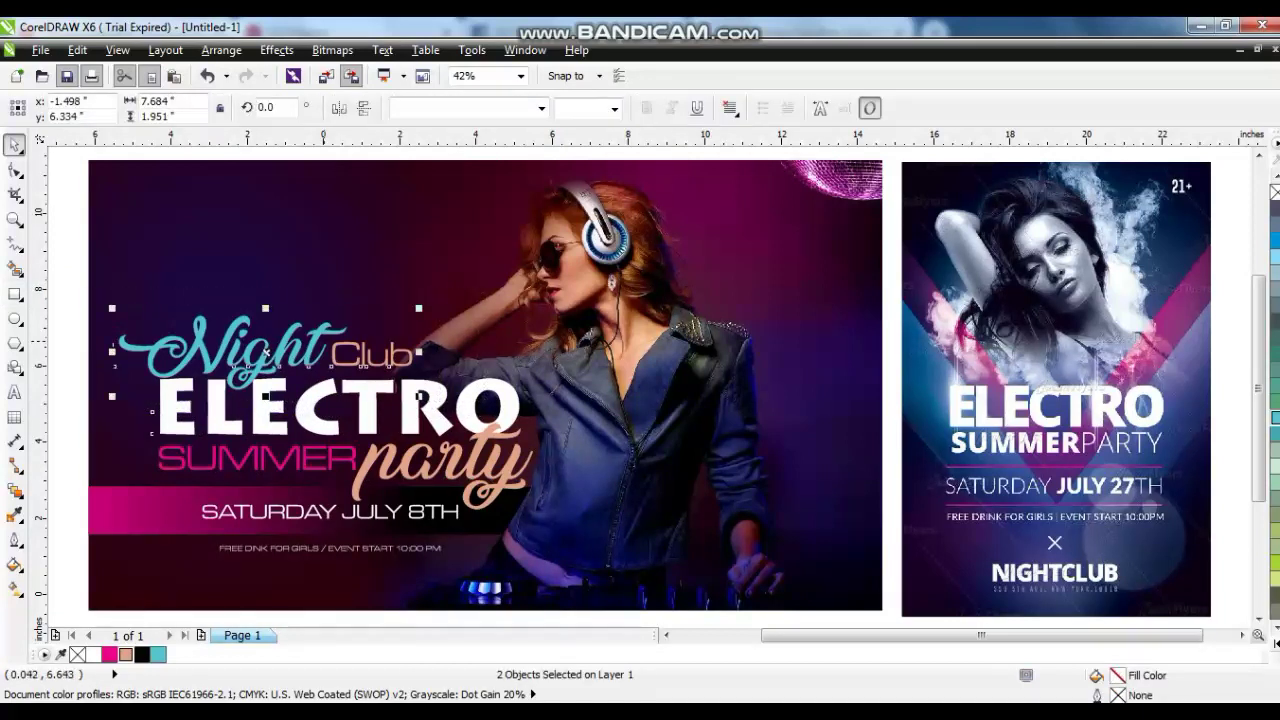
left_click_drag(320, 360, 320, 264)
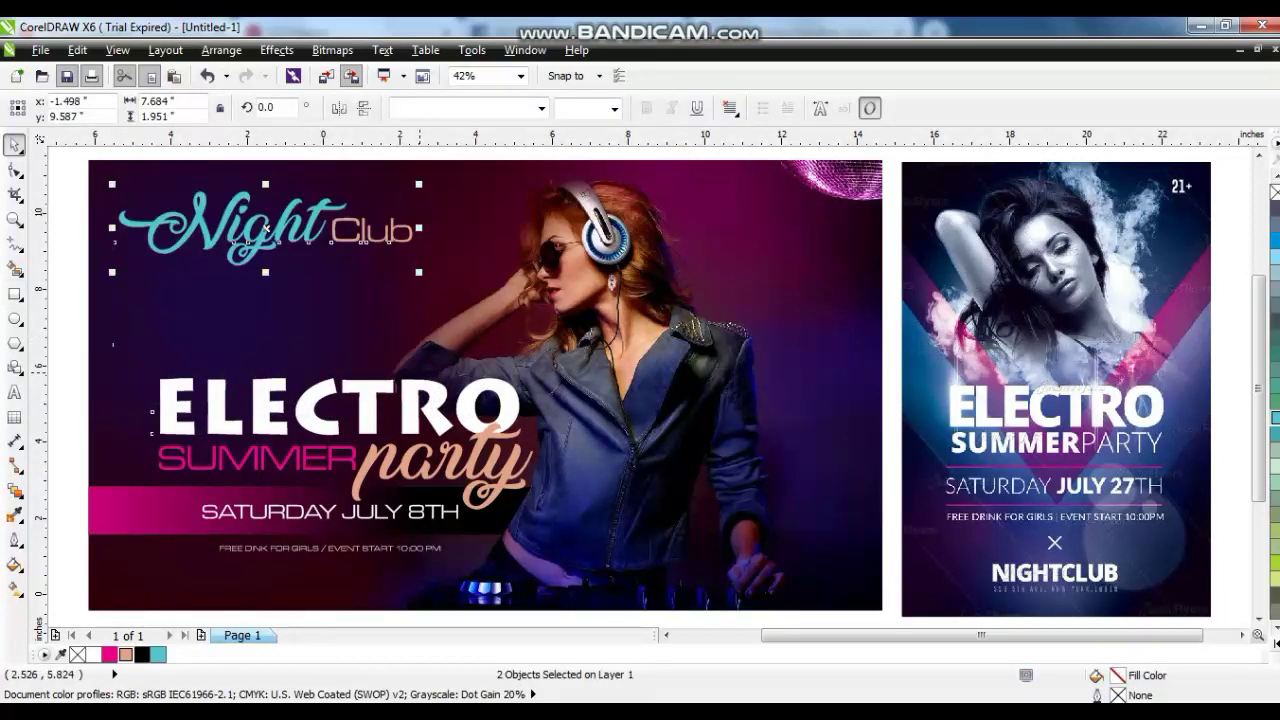
key("ctrl+z")
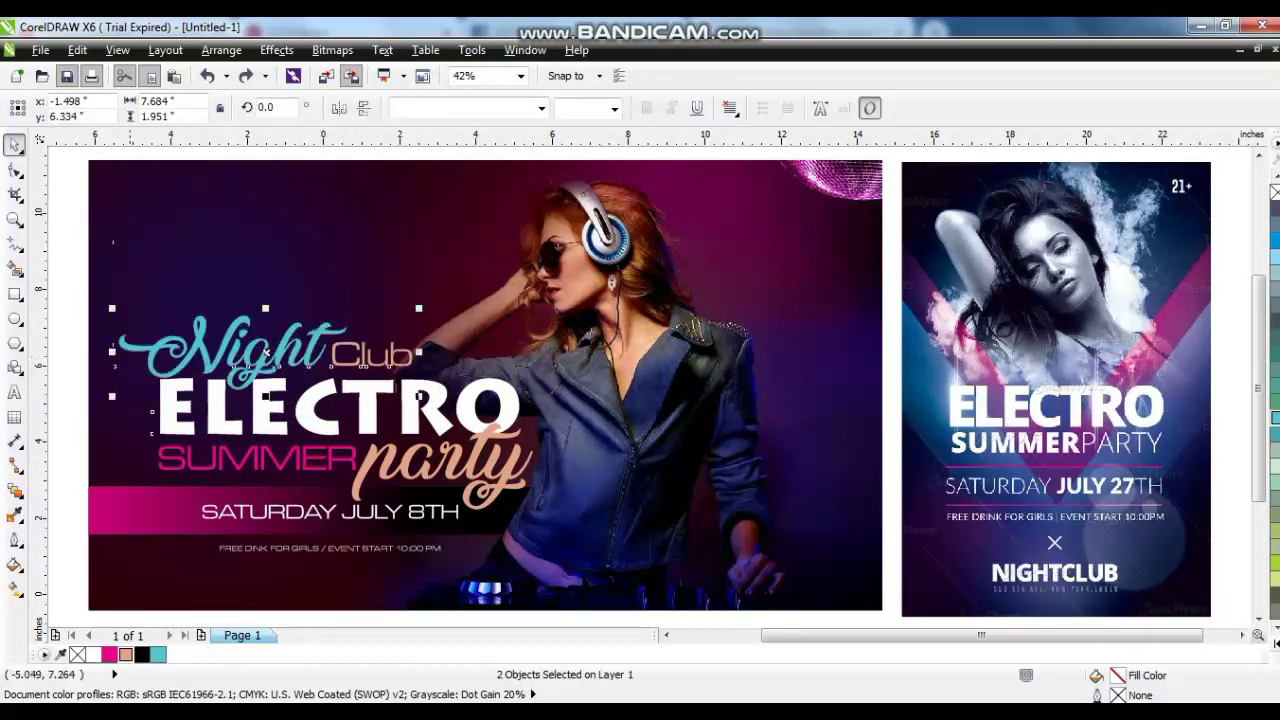
Step: Raise the whole five-object title block slightly so it sits a little higher over the gradient band
left_click(77, 280)
left_click_drag(62, 267, 536, 515)
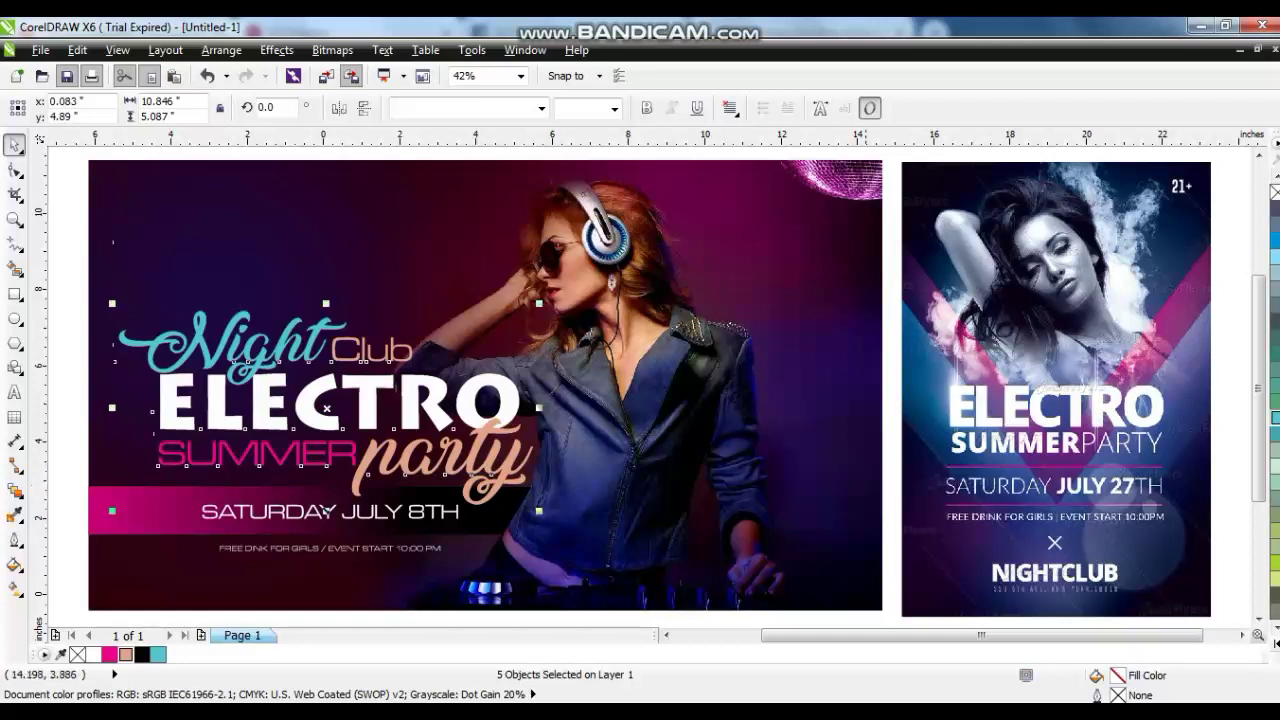
left_click(891, 430)
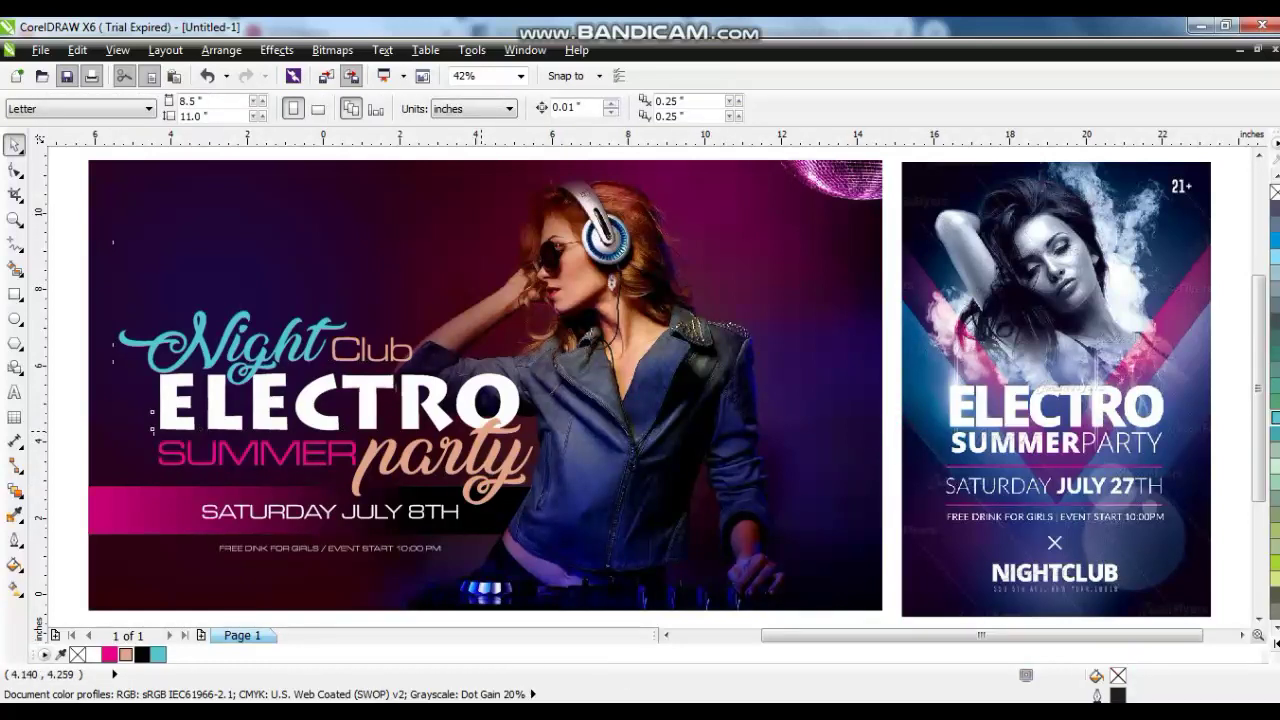
Step: Move Night, Club and ELECTRO together slightly up, away from the SUMMER party line
left_click_drag(90, 258, 409, 413)
key("ctrl+z")
left_click_drag(83, 256, 528, 442)
left_click_drag(379, 349, 379, 339)
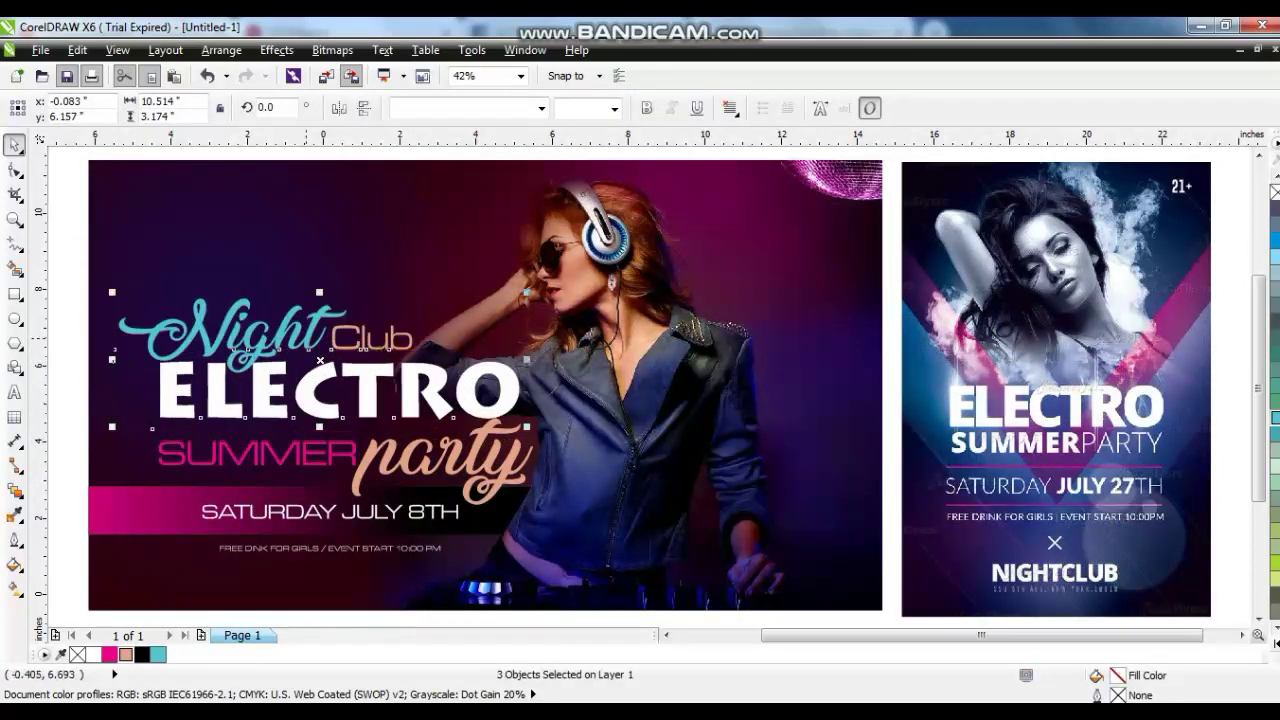
Step: Move Night and Club together slightly higher to widen the gap above ELECTRO
left_click(305, 338)
left_click(346, 338, "shift")
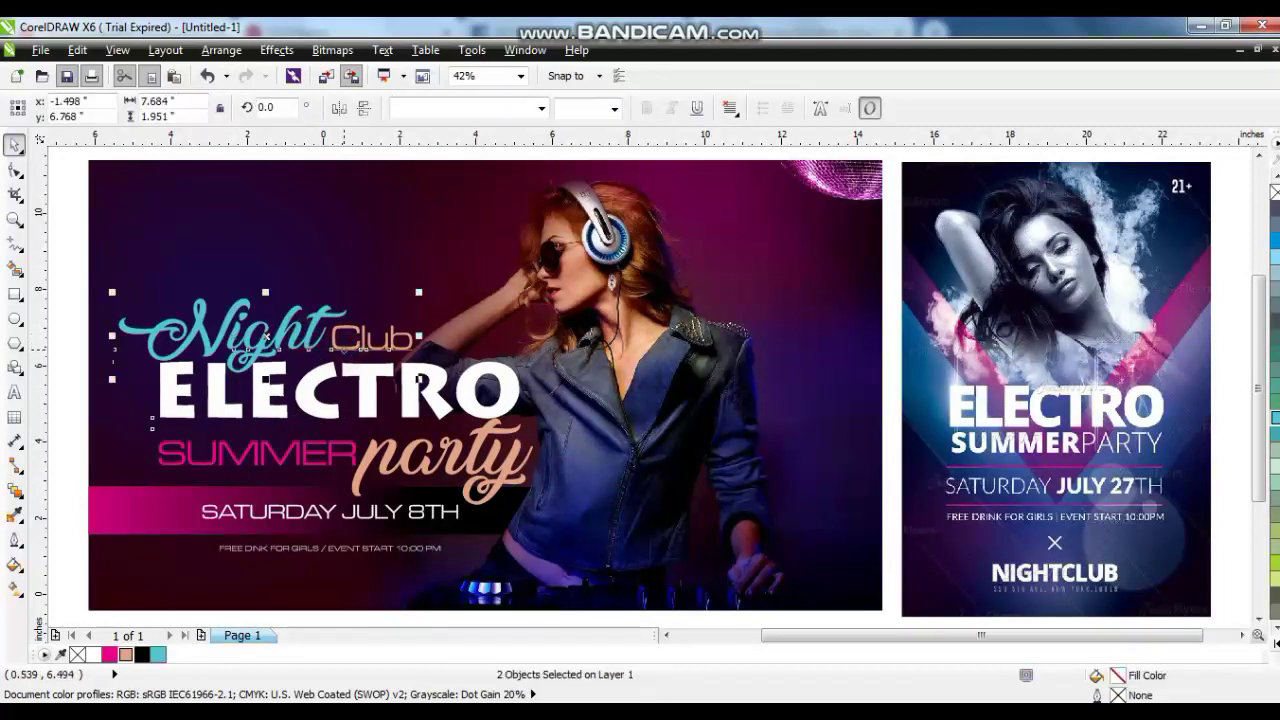
left_click_drag(267, 335, 267, 323)
left_click(51, 323)
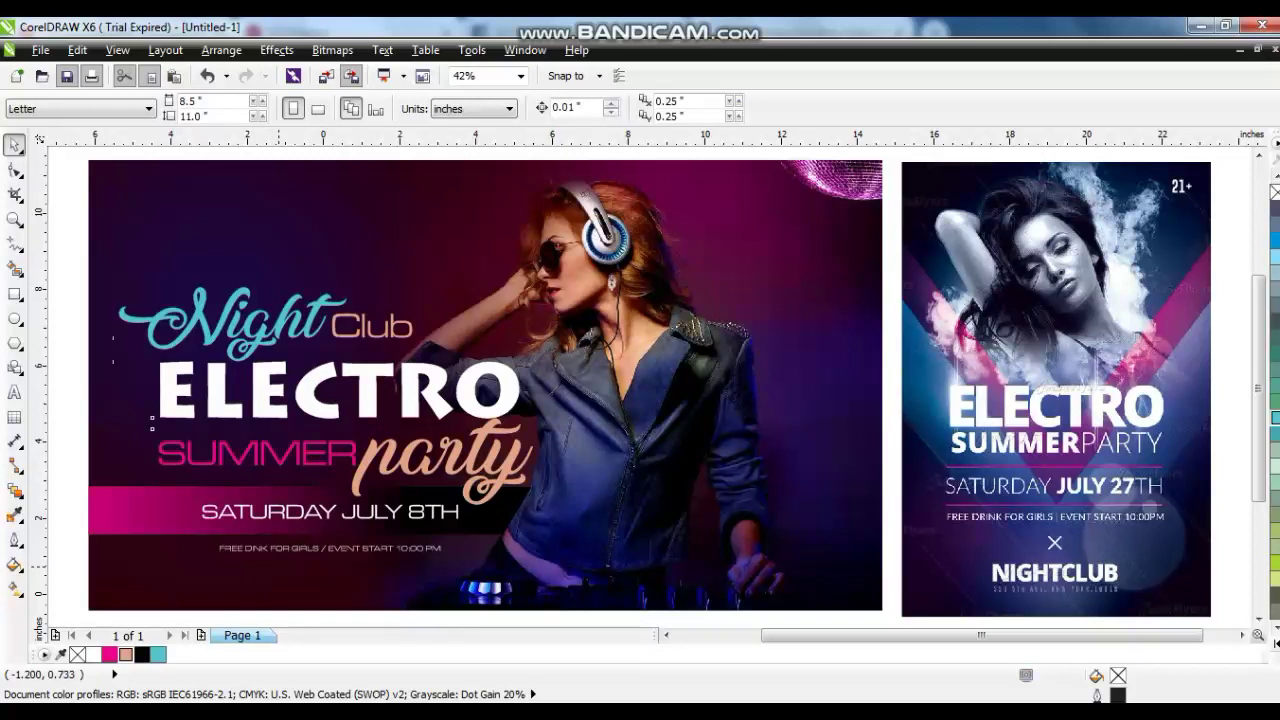
Step: Draw a closed triangle, about 11.27 × 11.82 in, between the photo's right corners and its lower edge, and fill it blue (C100 M20)
left_click(15, 244)
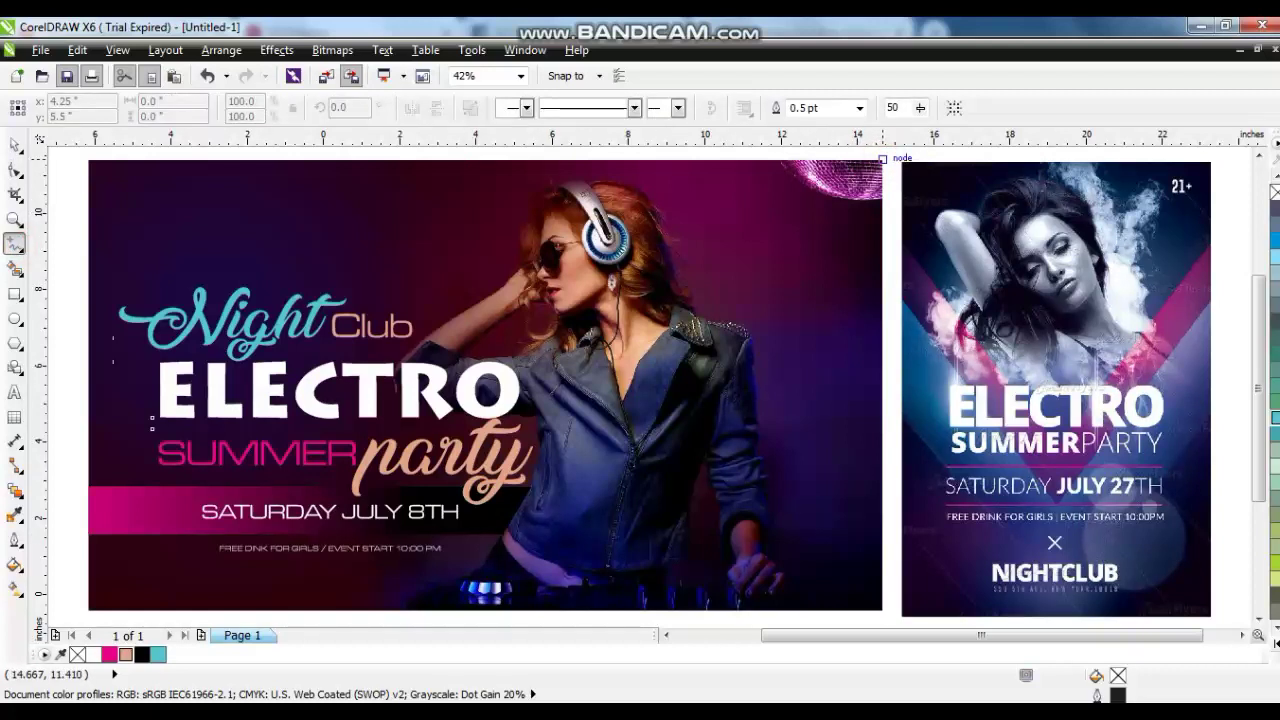
left_click(882, 159)
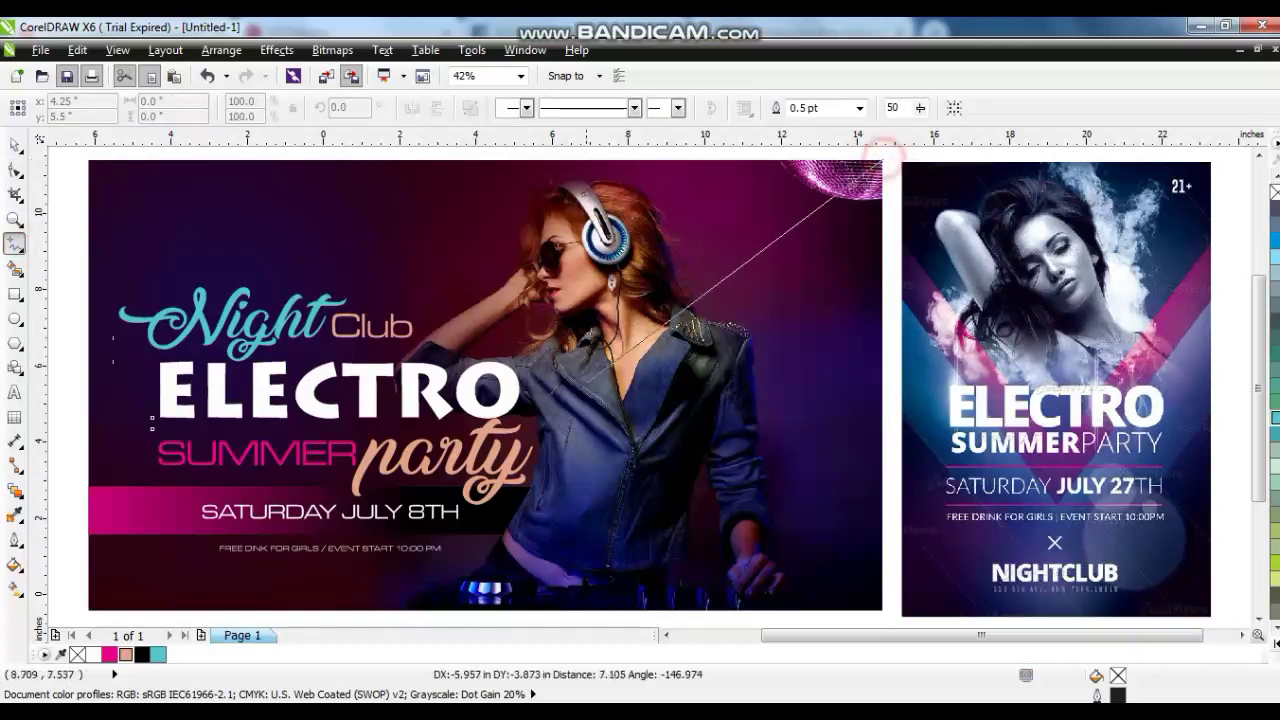
left_click(453, 609)
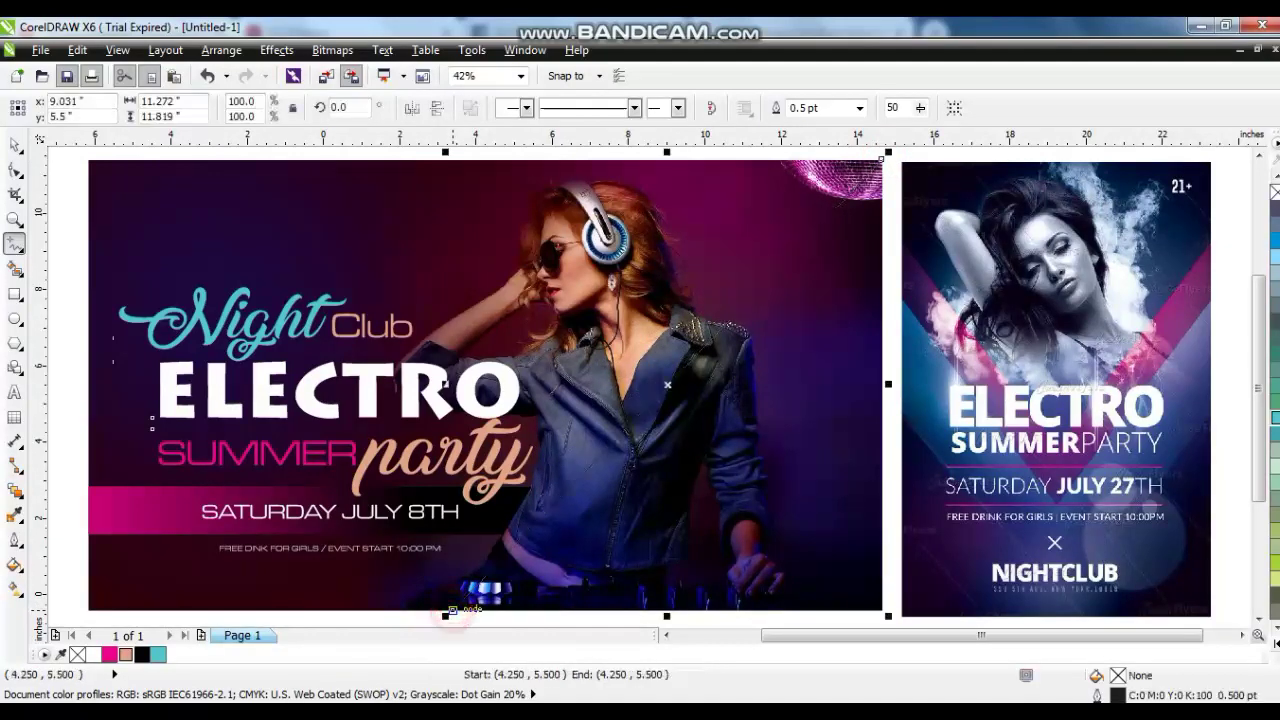
left_click(453, 609)
double_click(883, 572)
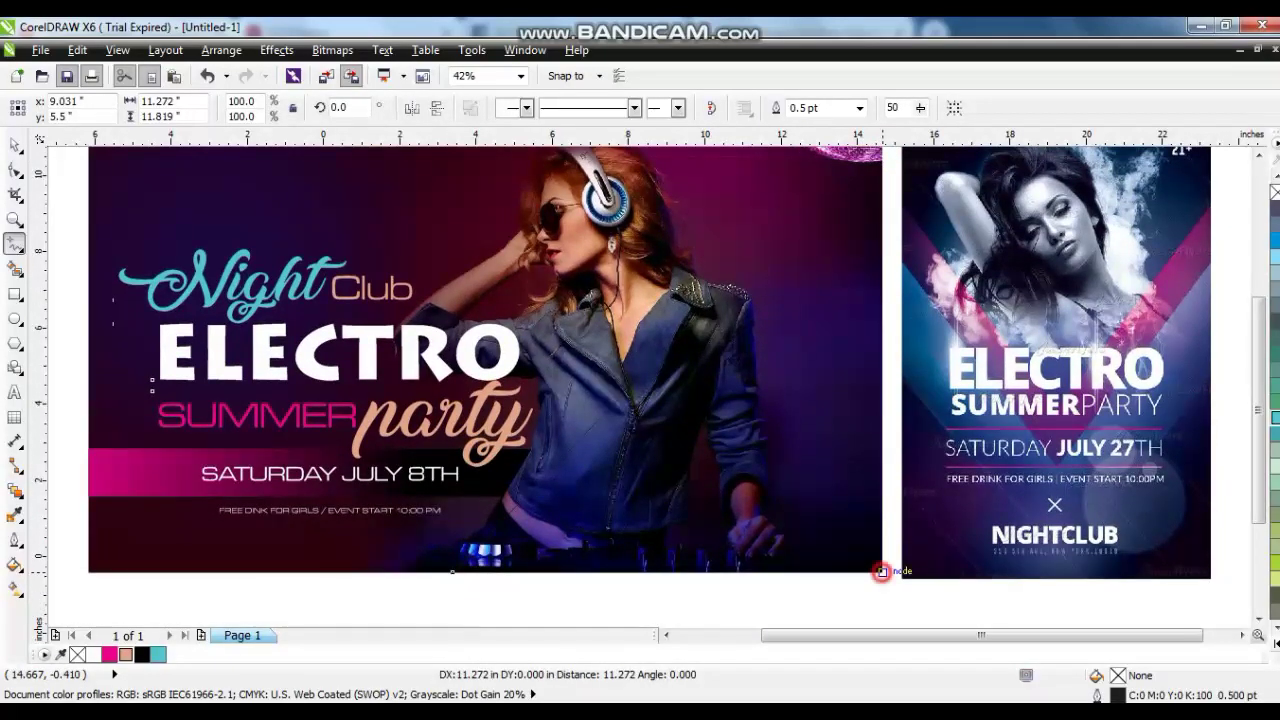
left_click(882, 152)
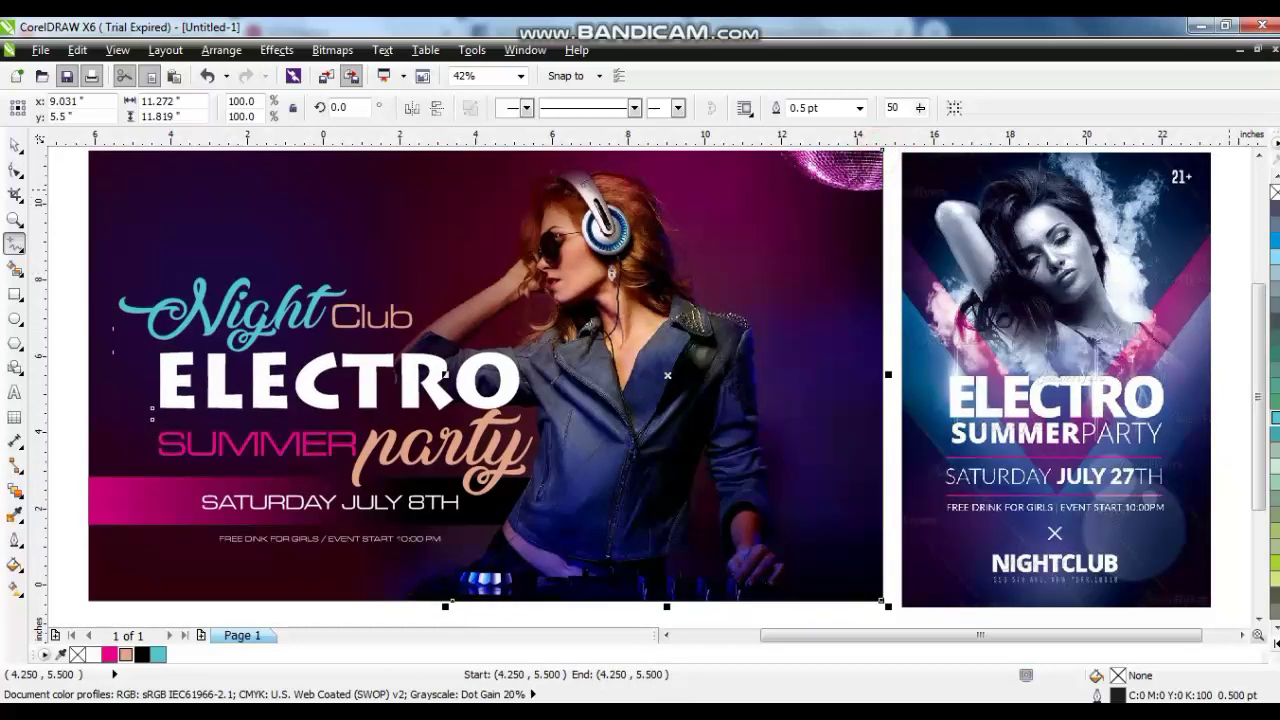
left_click(1274, 241)
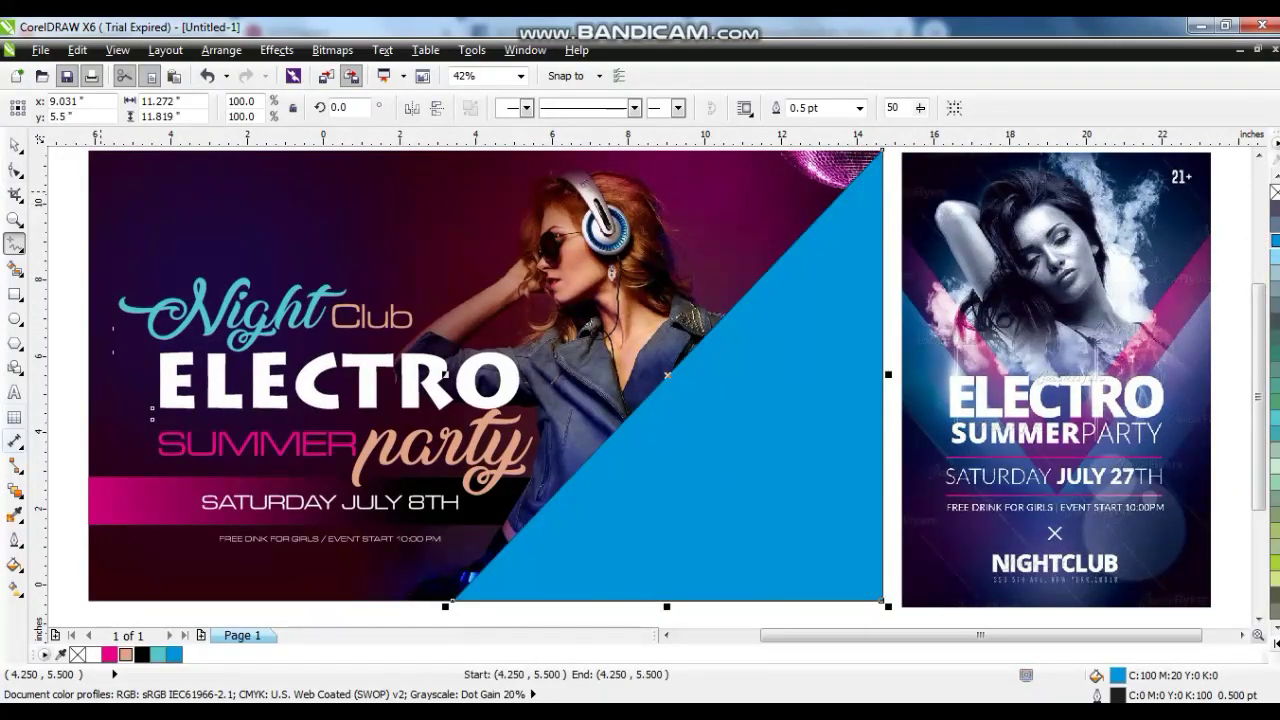
Step: Apply a uniform transparency to the blue triangle and remove its outline
left_click(15, 490)
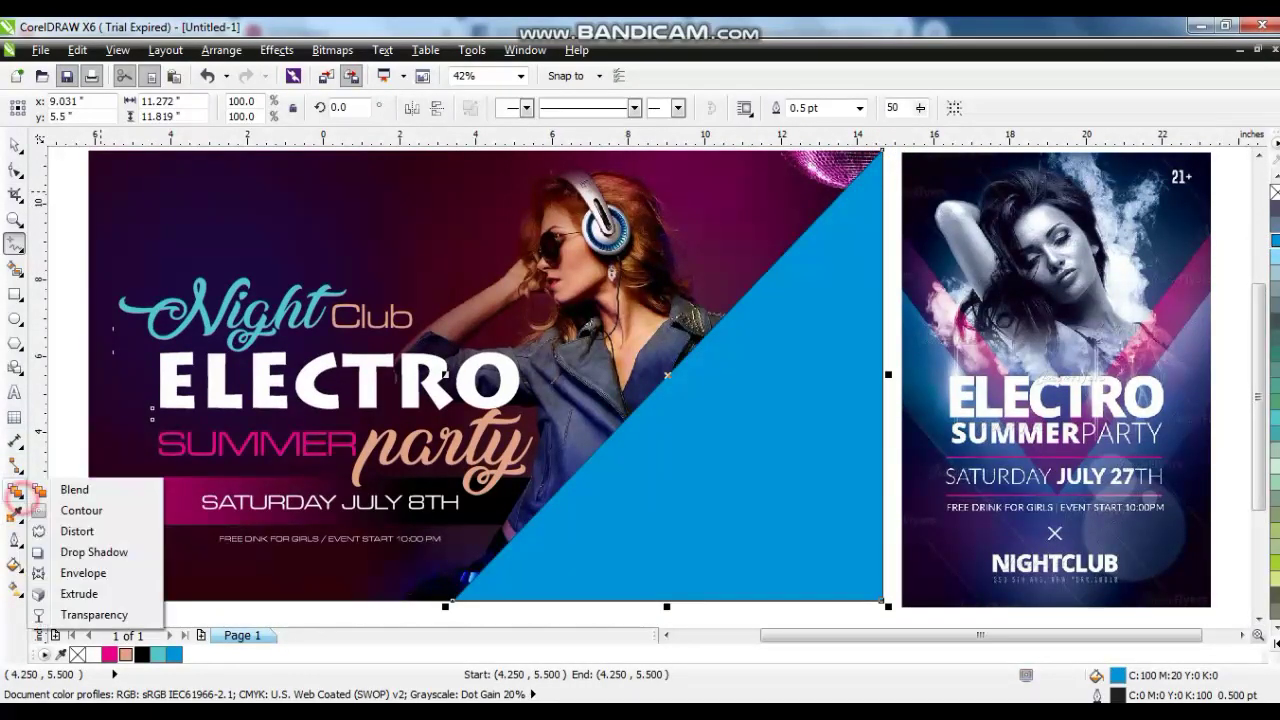
left_click(62, 609)
left_click(90, 108)
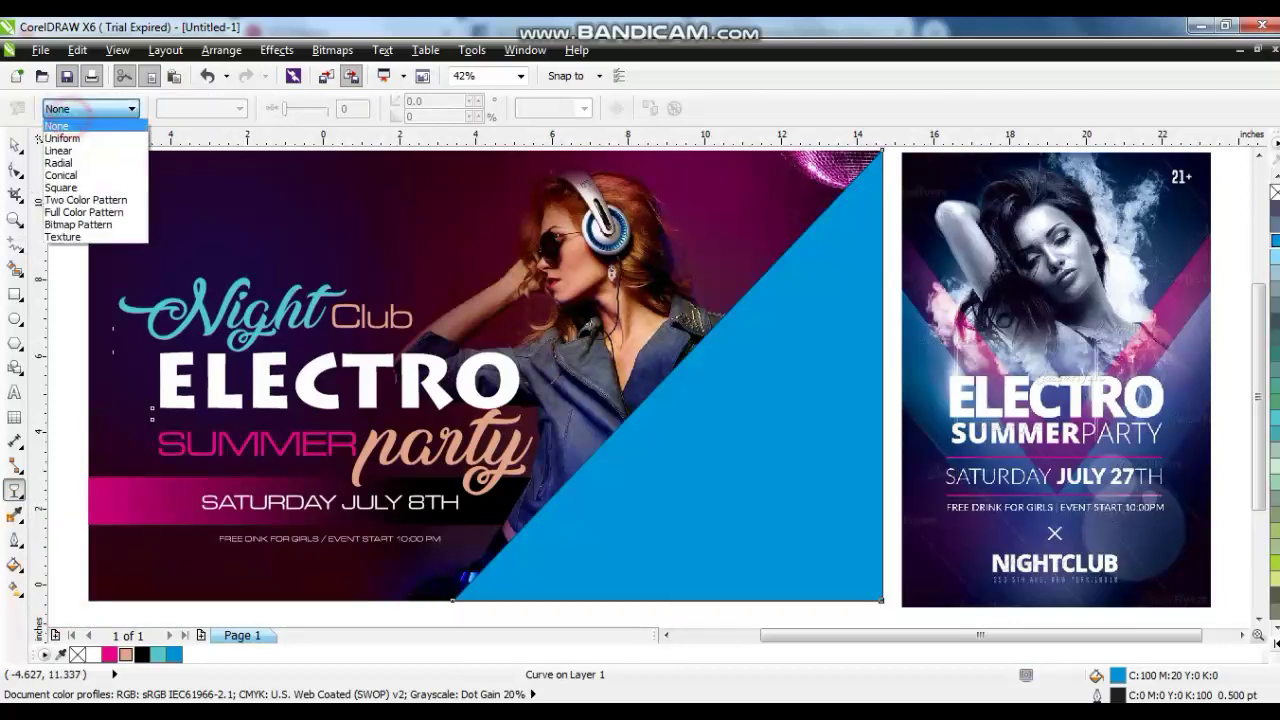
left_click(65, 132)
key("space")
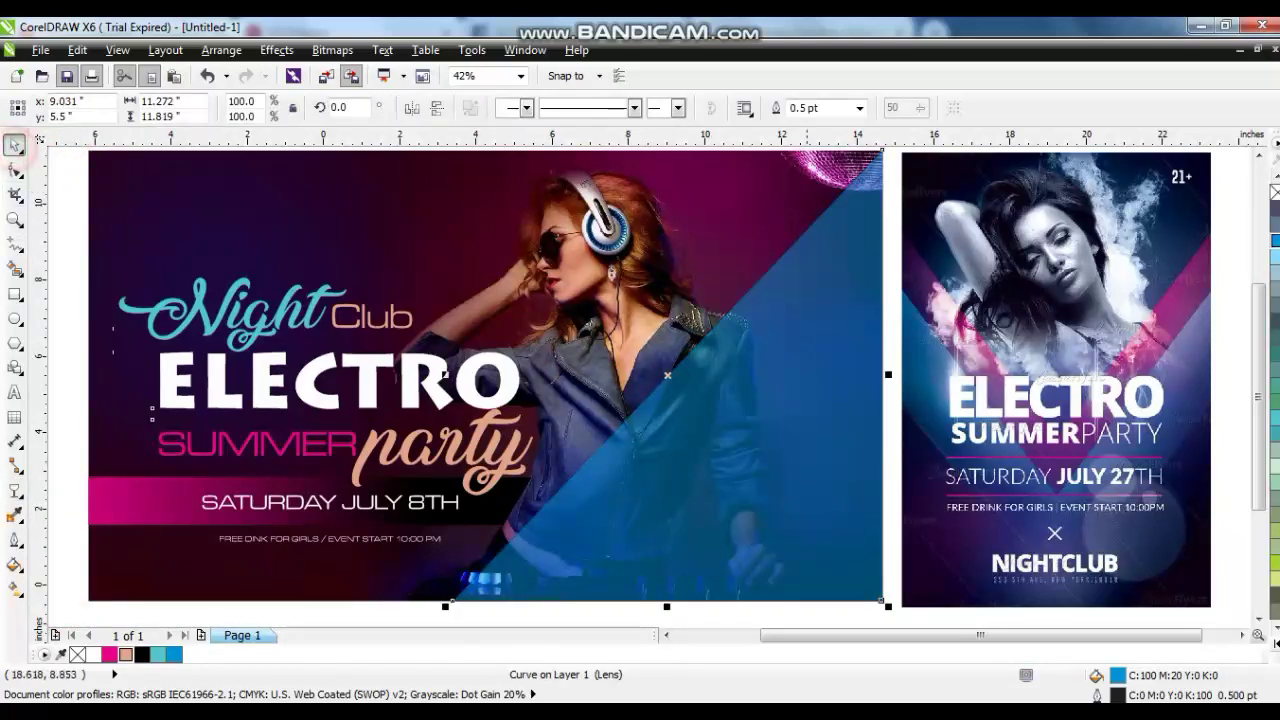
right_click(1275, 192)
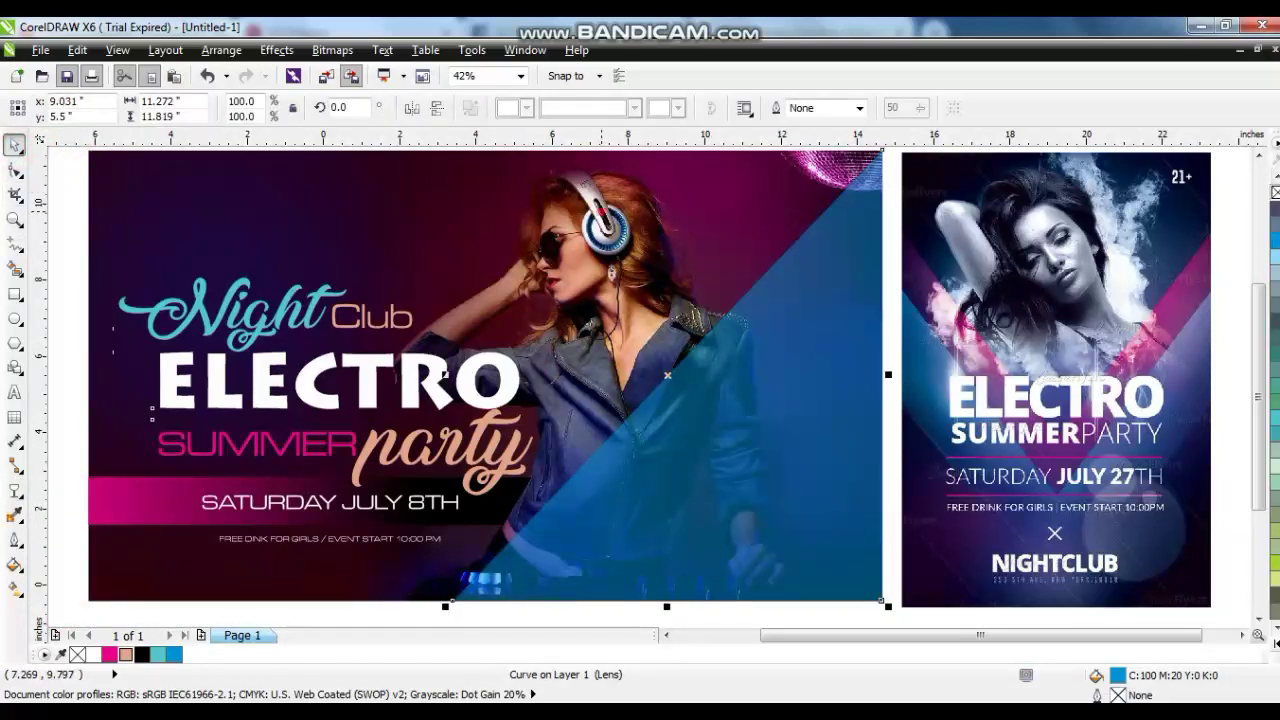
Step: Give the blue triangle a linear transparency that fades diagonally from its slanted edge toward the photo's lower-right area
left_click(431, 291)
key("shift+F2")
key("Escape")
left_click(875, 447)
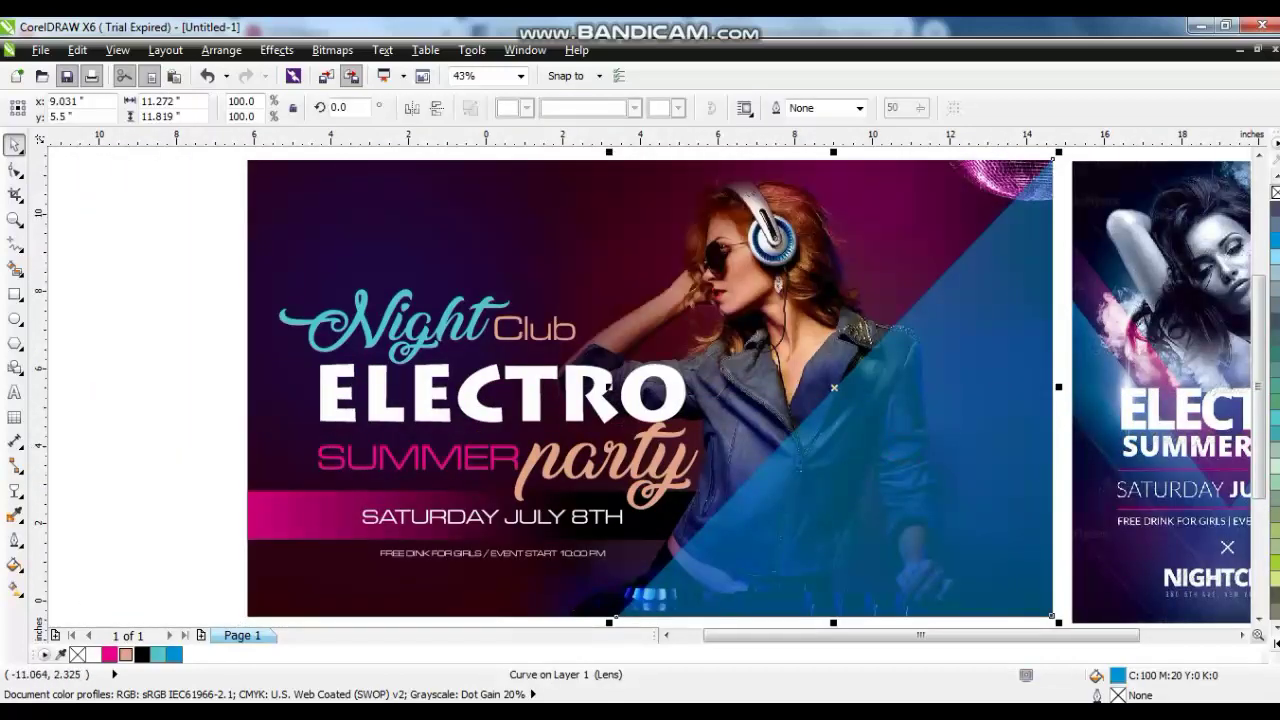
key("space")
left_click_drag(800, 280, 919, 440)
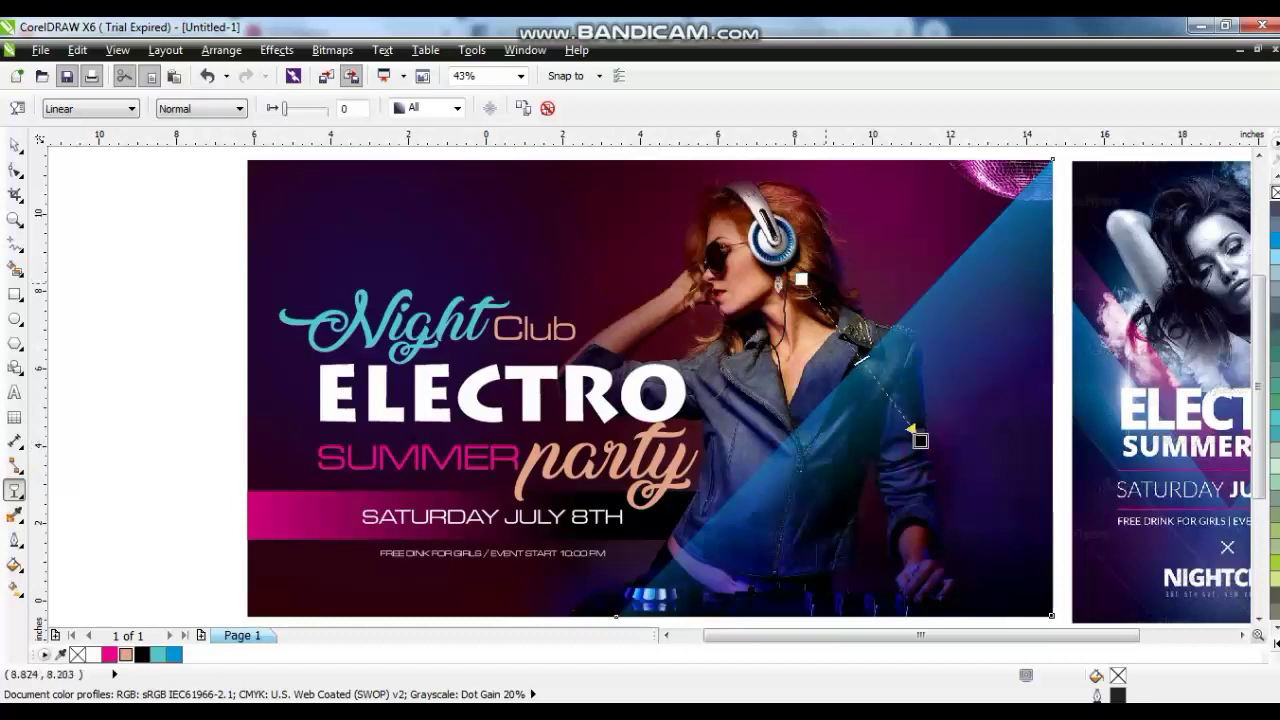
left_click_drag(803, 282, 735, 239)
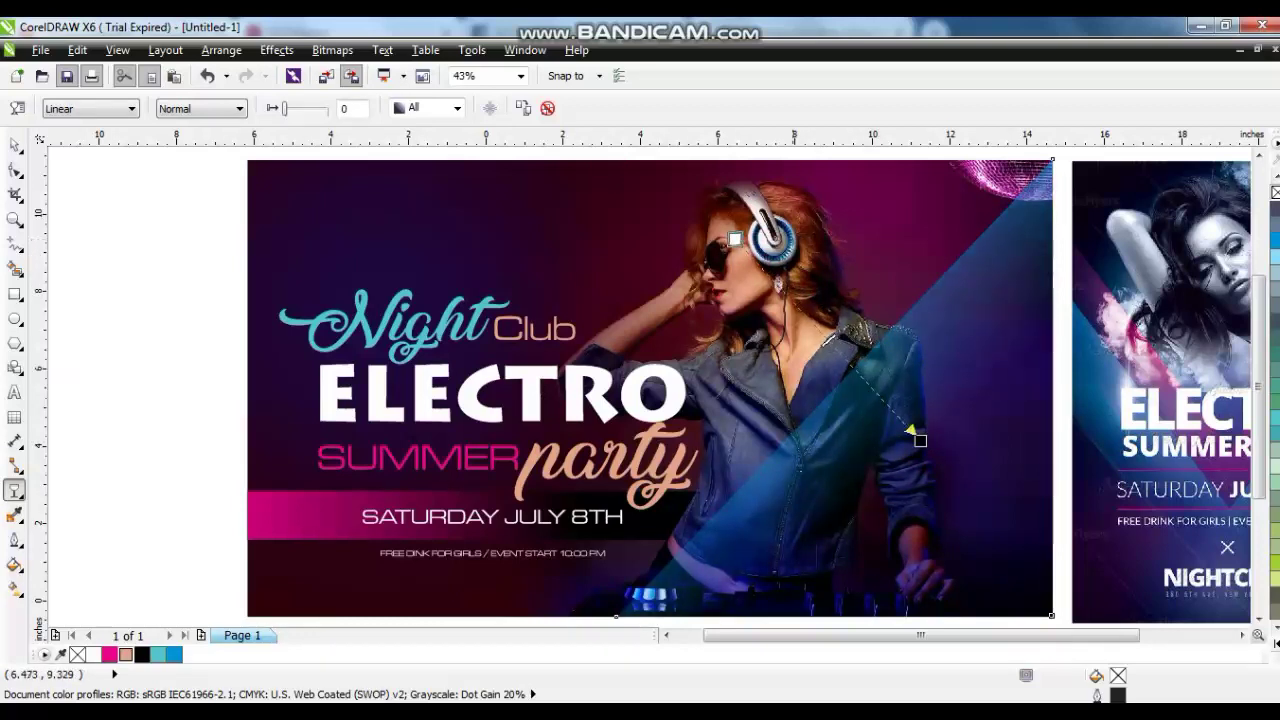
left_click_drag(920, 440, 910, 426)
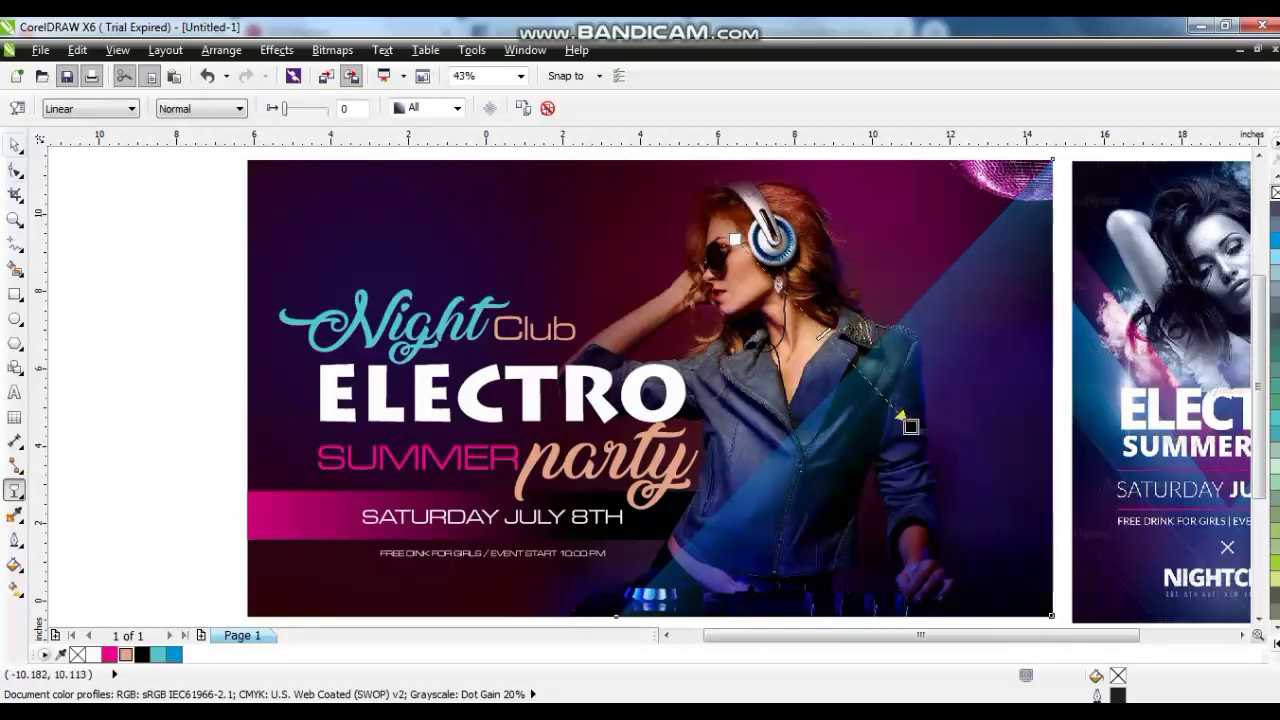
key("space")
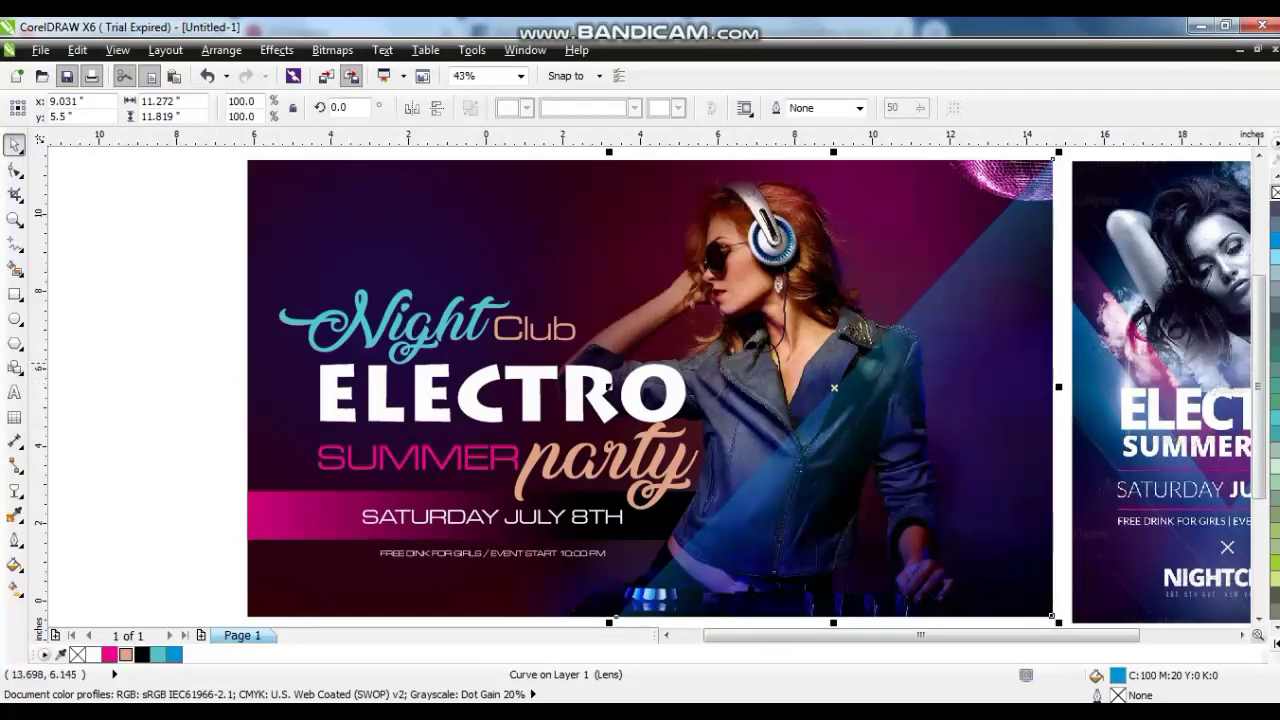
Step: Duplicate the blue triangle, lower the copy's upper corner along the photo's right edge to about 8.54 in high, and fill it magenta
key("plus")
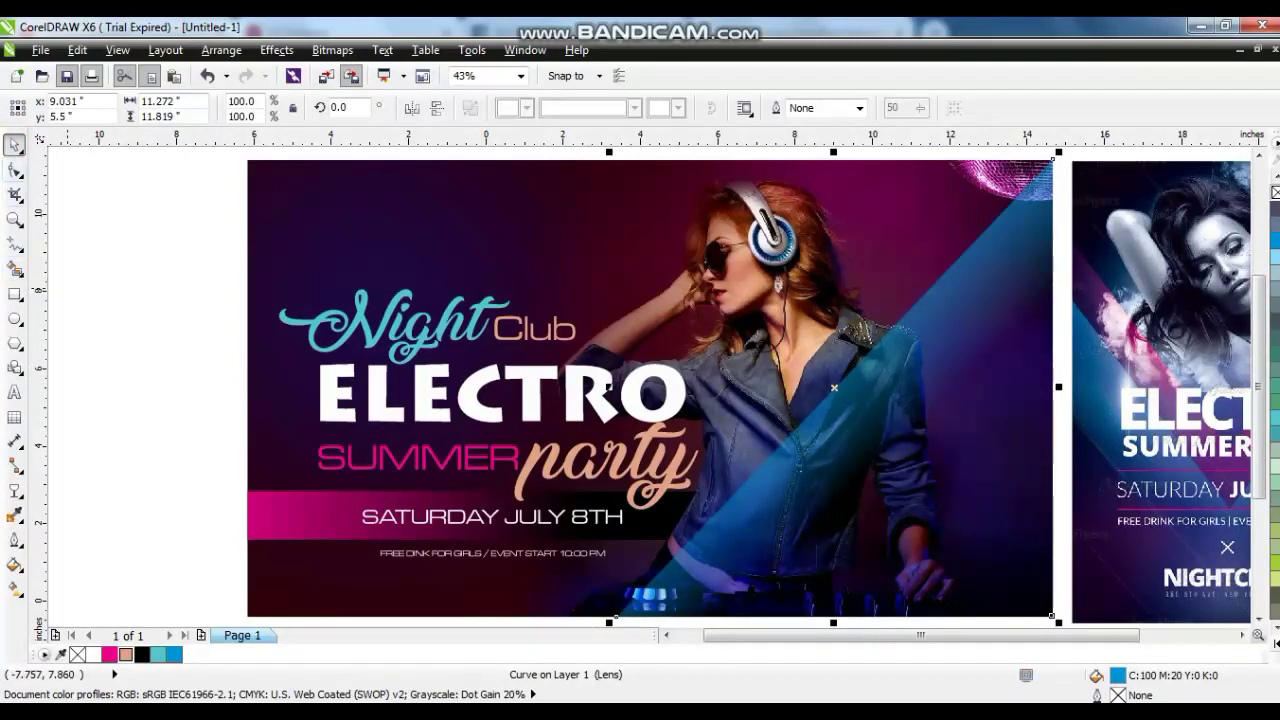
key("F10")
left_click_drag(1052, 160, 1052, 287)
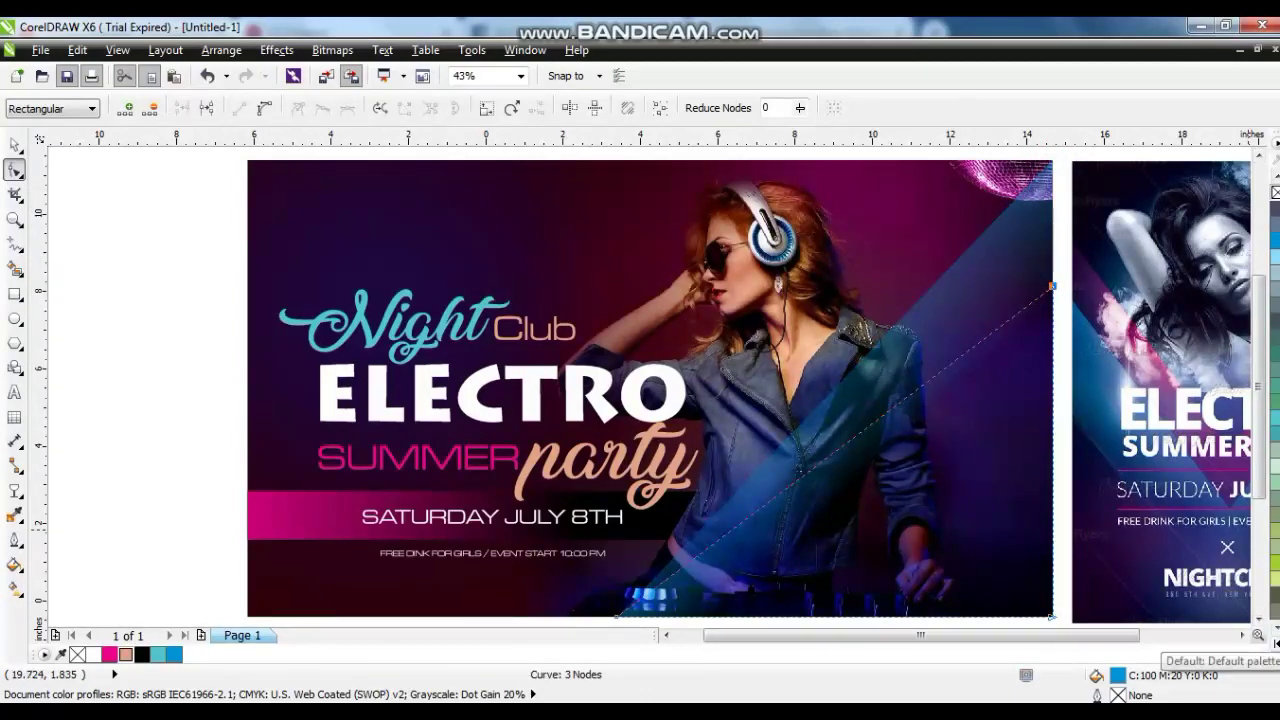
left_click(1274, 628)
left_click(1224, 448)
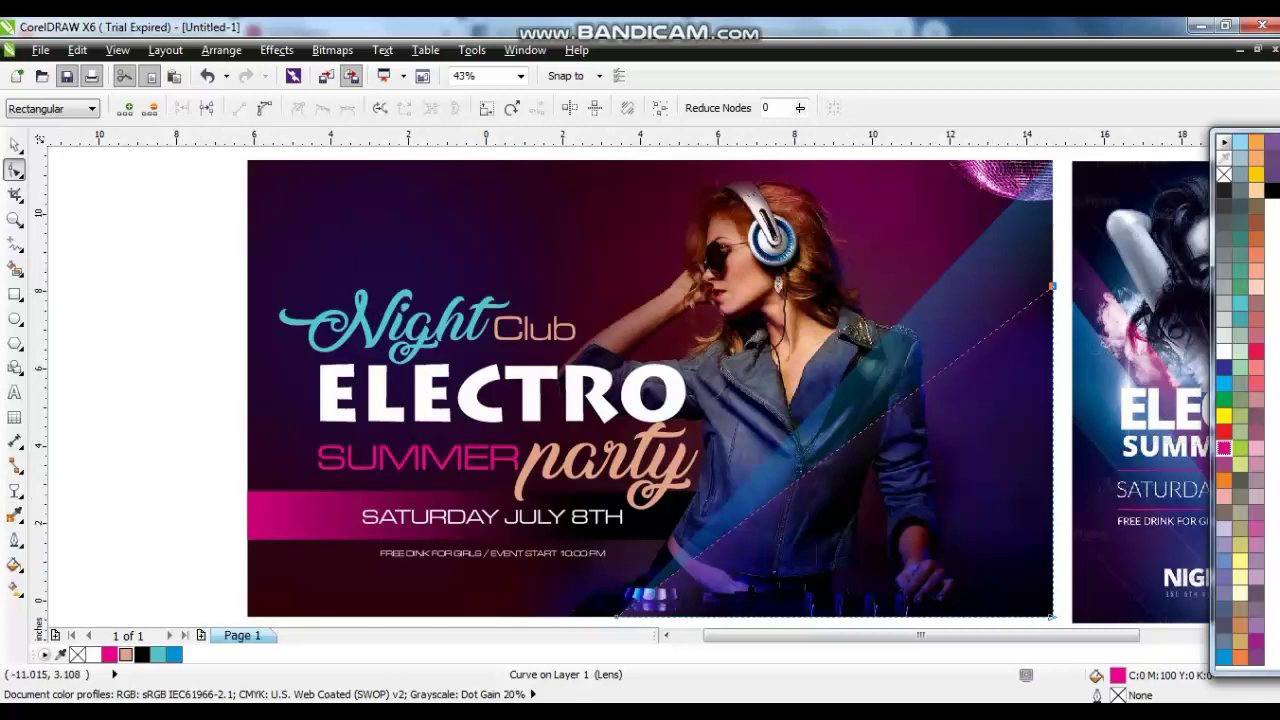
Step: Extend the magenta triangle's linear transparency further down so its colour shows along the slanted edge
left_click(14, 491)
left_click_drag(908, 428, 925, 497)
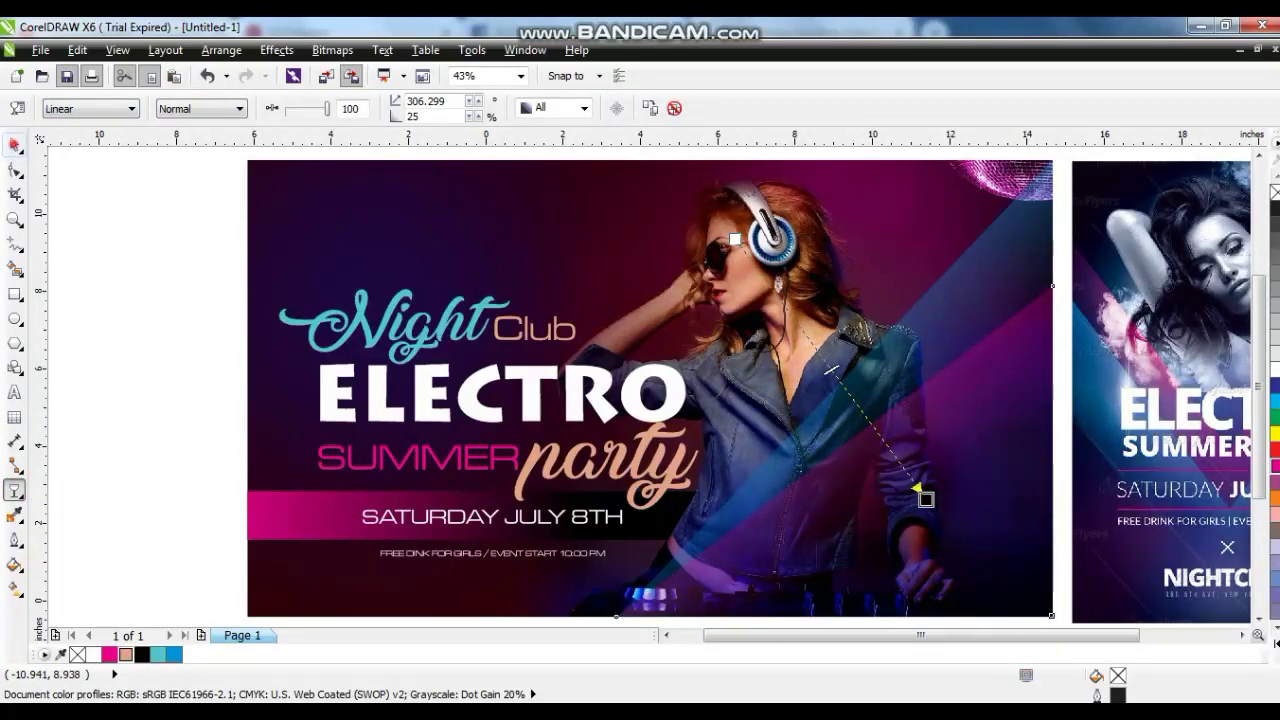
key("space")
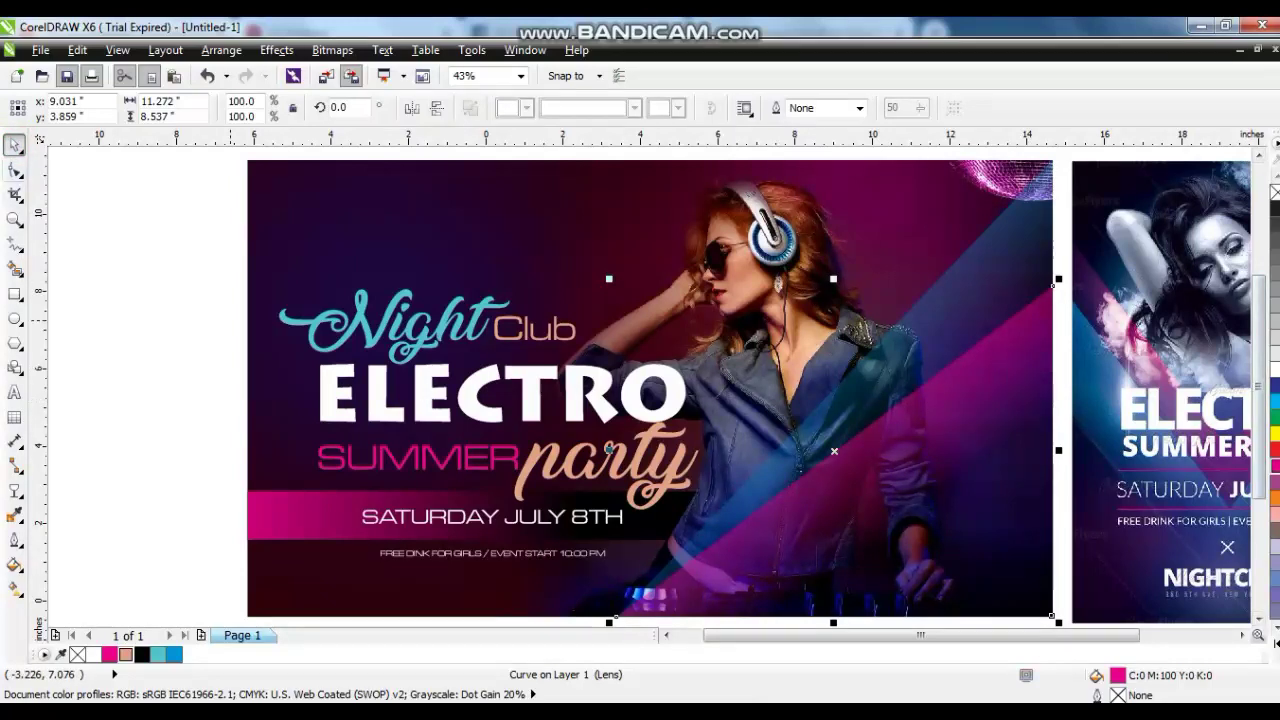
Step: Make a third triangle from the magenta one, about 5.45 in high, and shift both ends of its linear transparency downward
left_click(15, 170)
left_click_drag(1056, 282, 1052, 405)
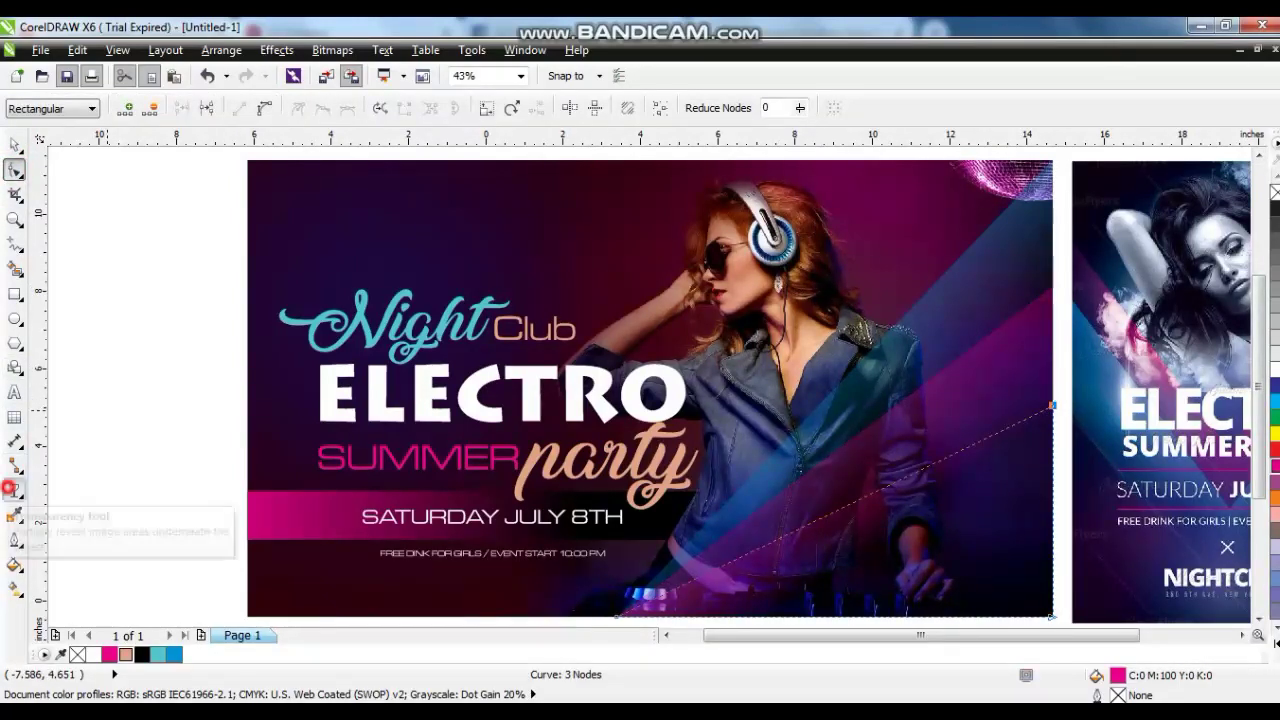
left_click(15, 490)
left_click_drag(735, 240, 924, 549)
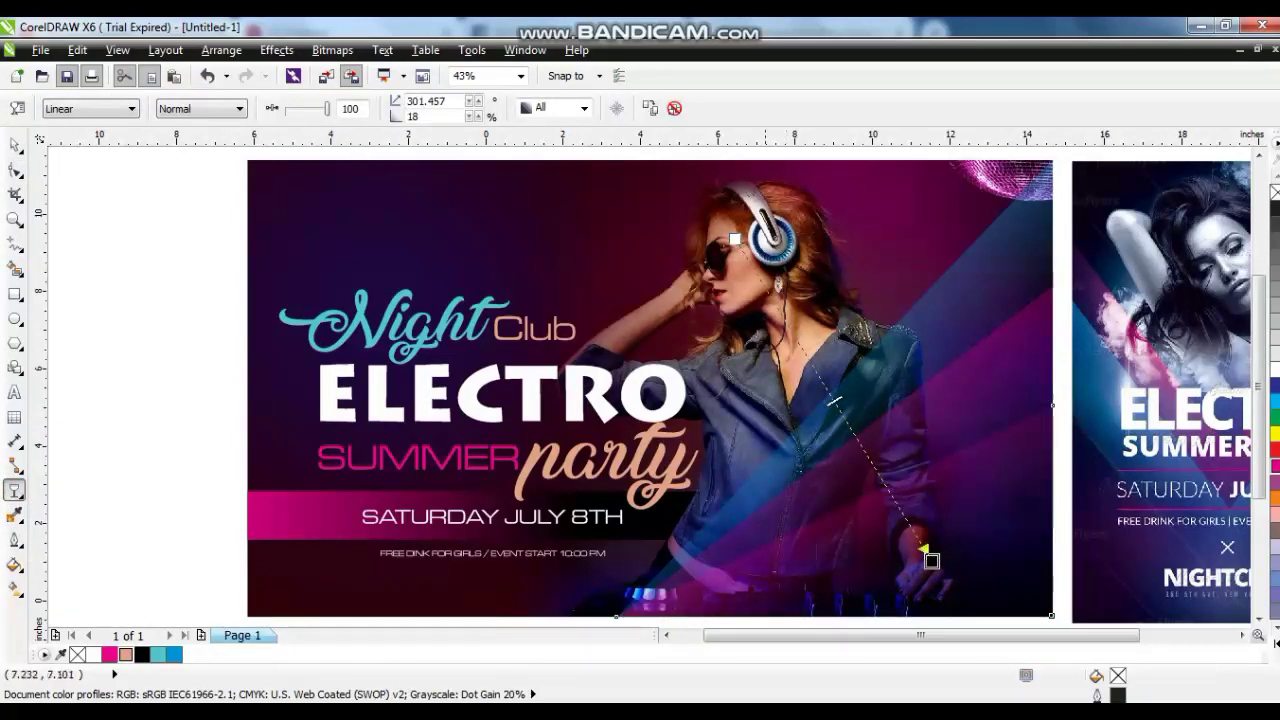
left_click_drag(735, 240, 765, 278)
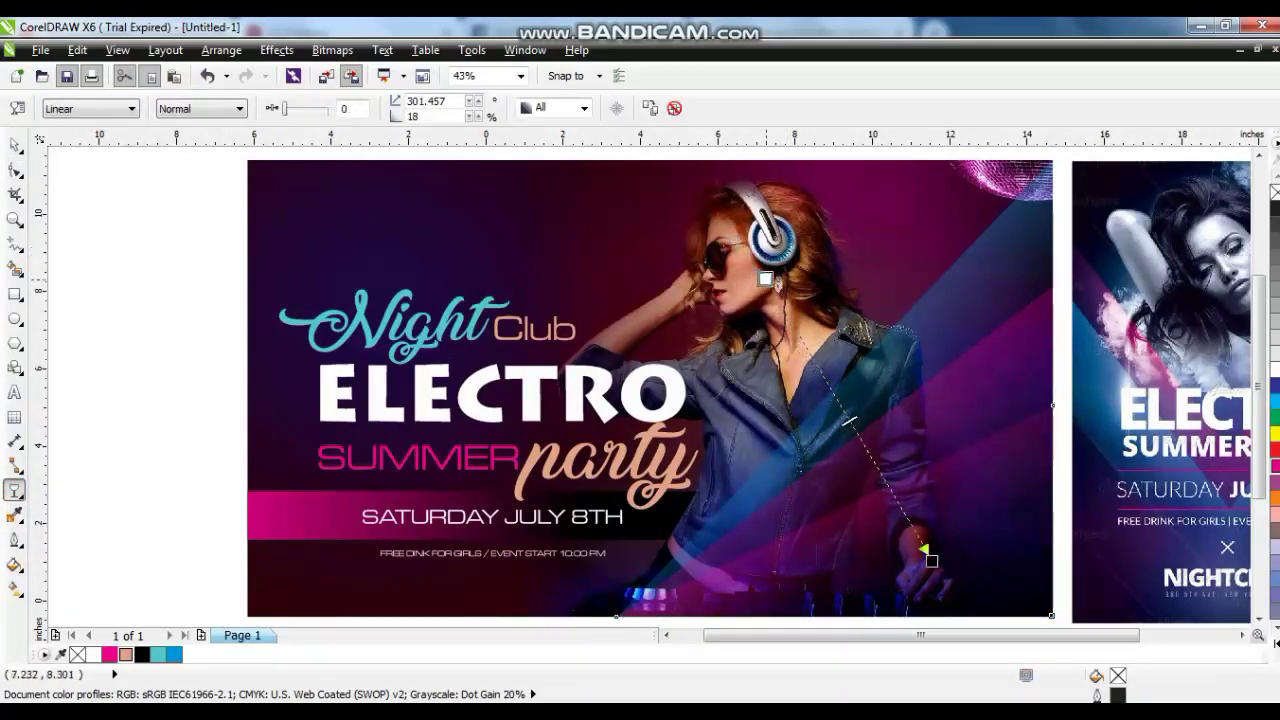
Step: Fill the lowest triangle with the peach colour #E3A187 and deselect it
left_click(126, 655)
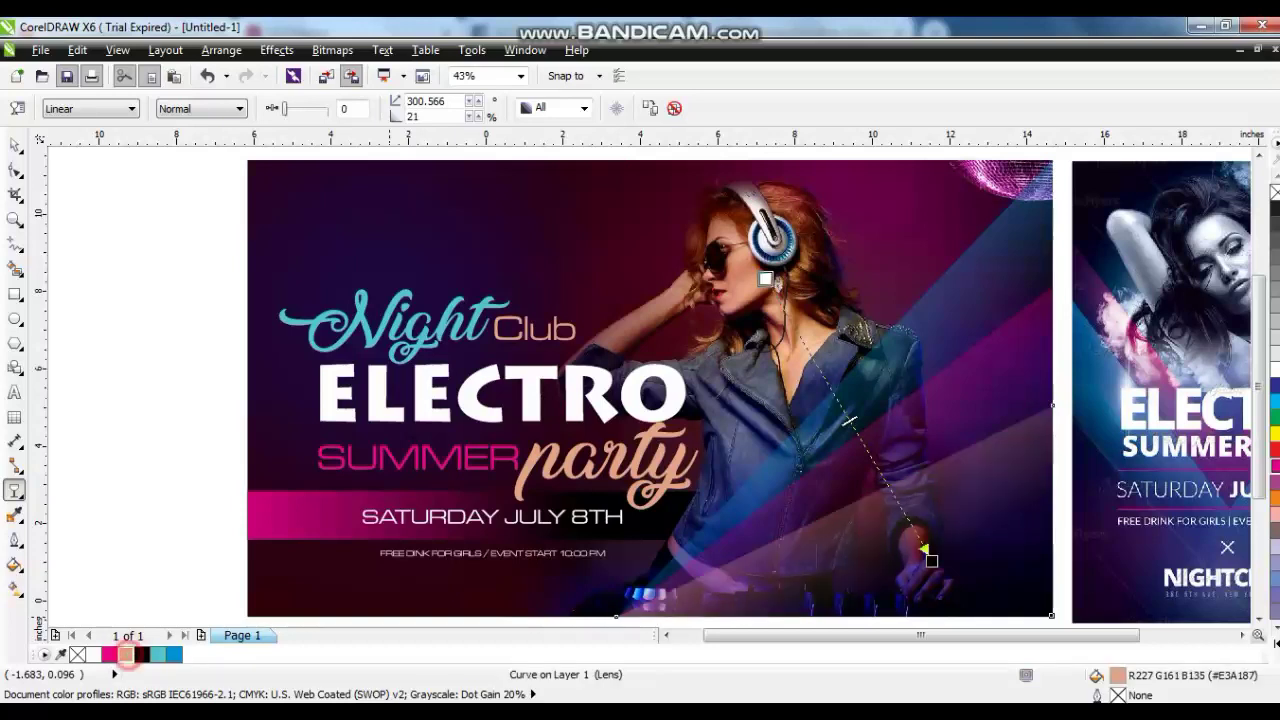
left_click(16, 147)
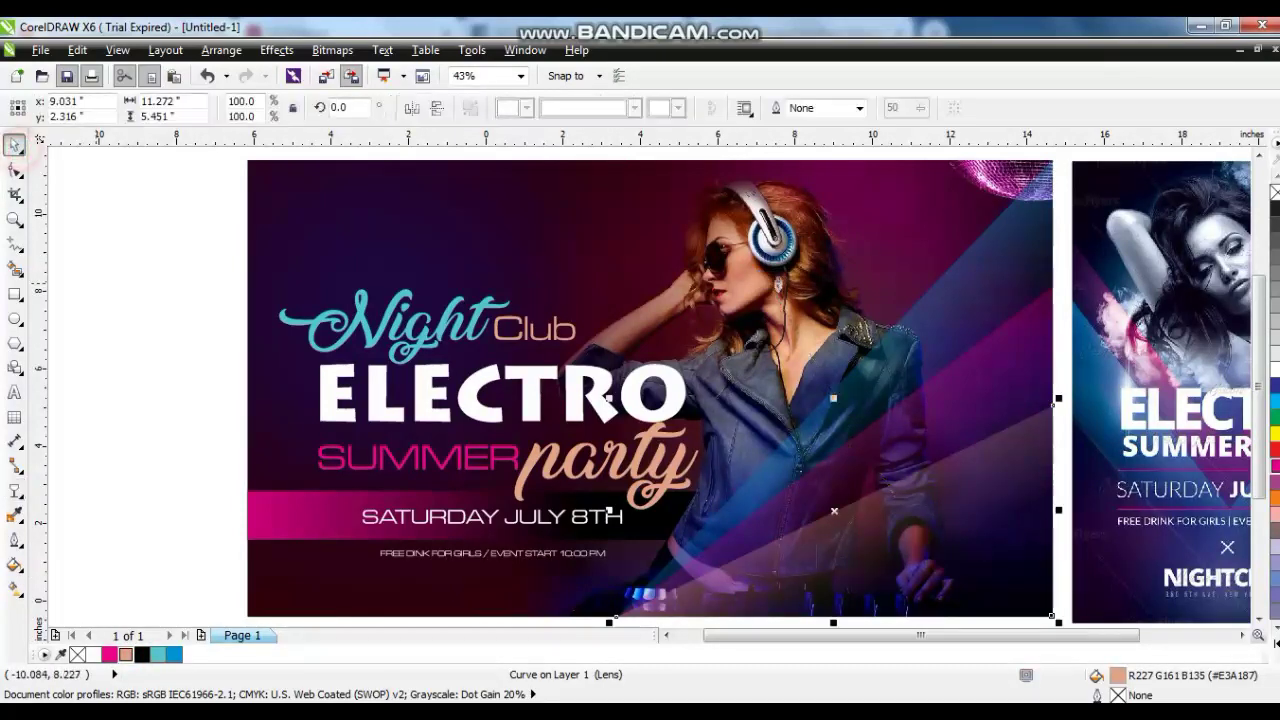
left_click(96, 284)
left_click(142, 364)
Step: Delete the reference poster beside the flyer
scroll(688, 423, "down", 2)
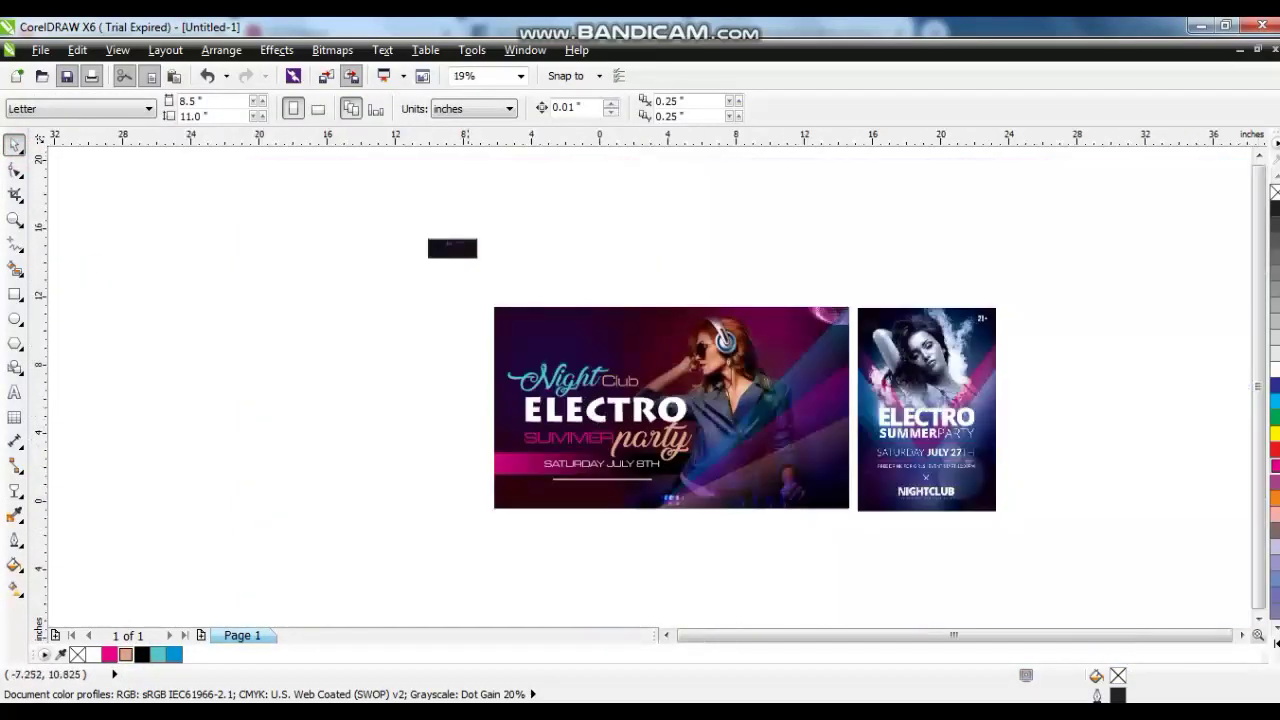
left_click_drag(463, 289, 823, 506)
left_click(949, 452)
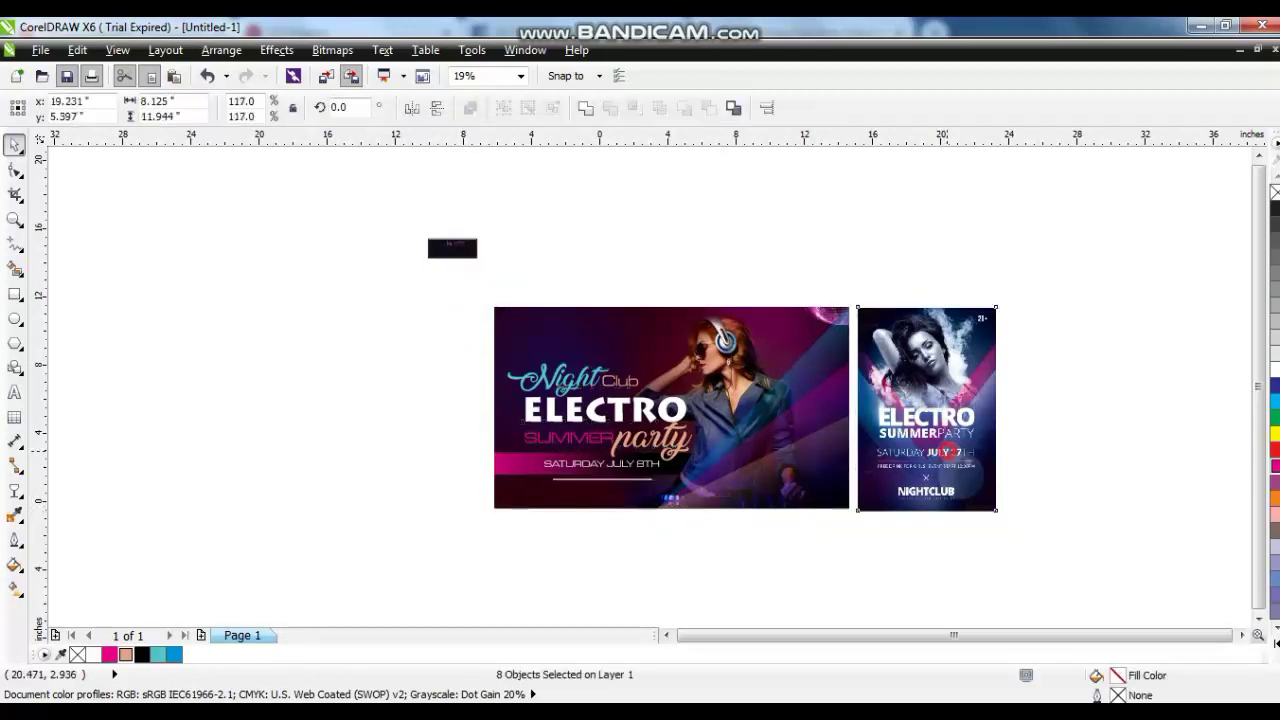
key("Delete")
Step: Duplicate the three transparent triangles together and mirror the copies horizontally and vertically
left_click_drag(912, 532, 449, 300)
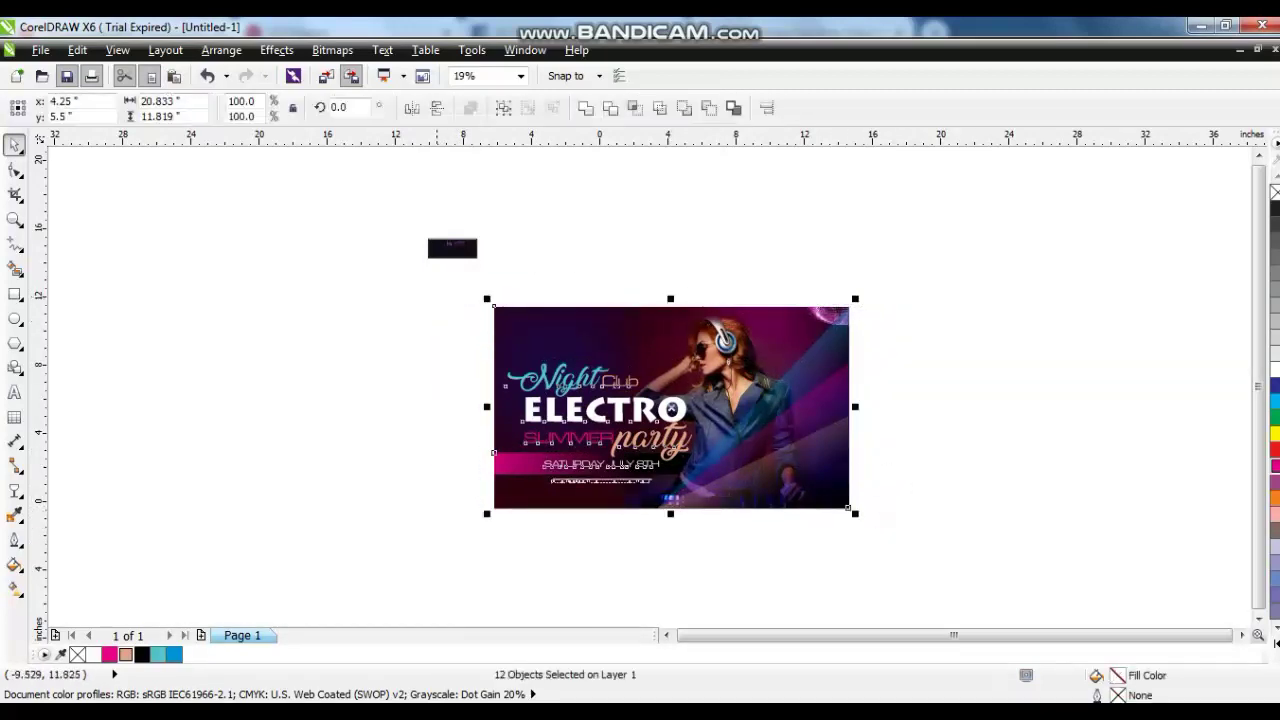
key("shift+F2")
left_click(994, 526)
left_click(967, 407, "shift")
left_click(959, 333, "shift")
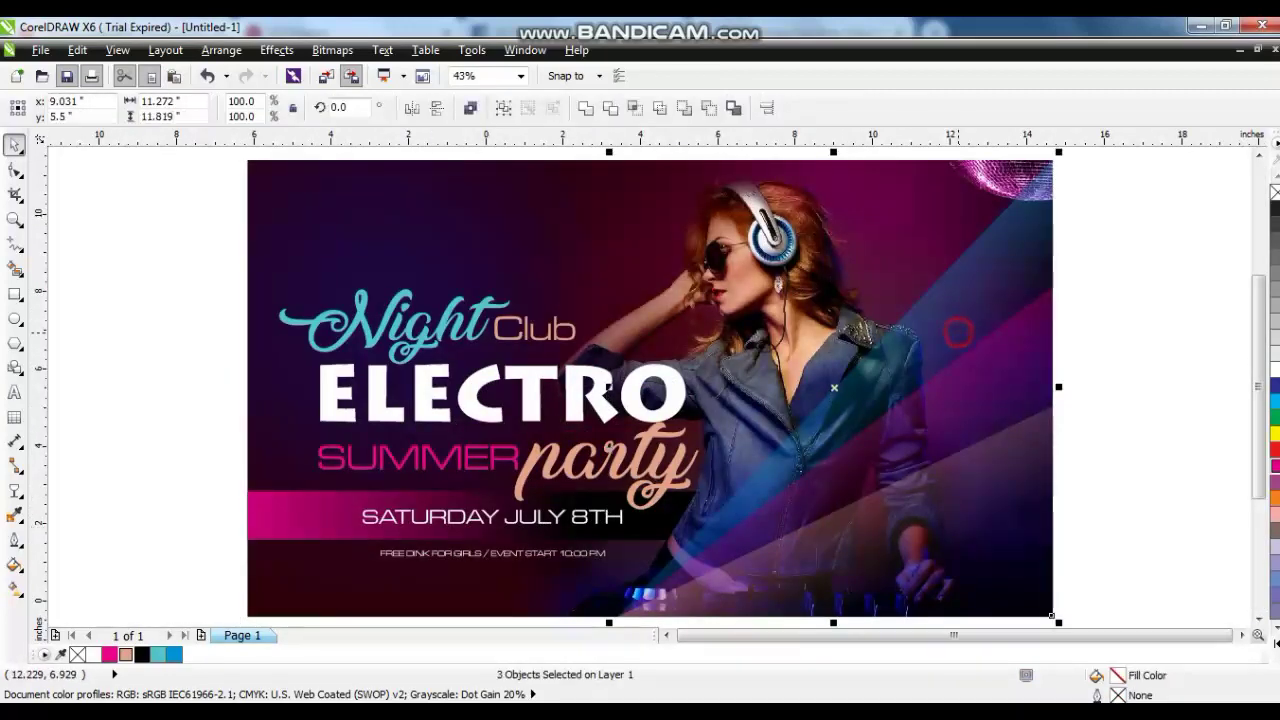
key("KP_Add")
left_click(411, 111)
left_click(442, 110)
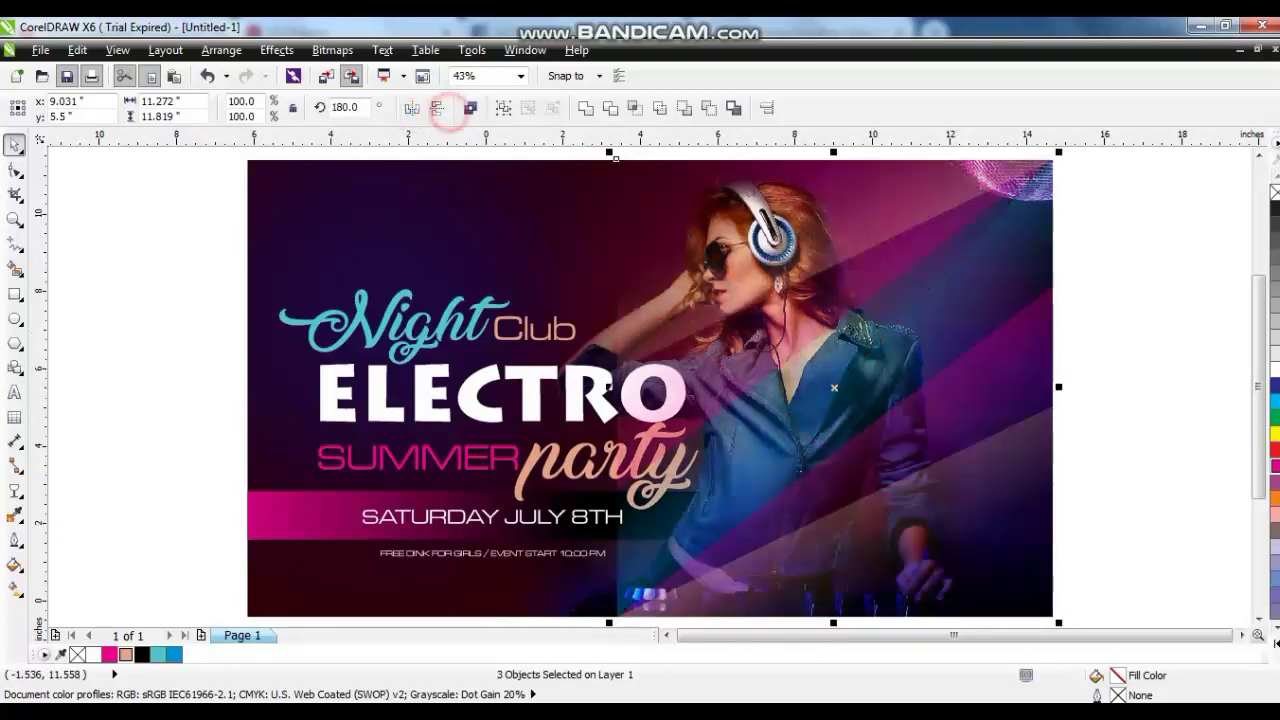
Step: Fit the mirrored triangles into the photo's upper-left corner at about 3.7 × 3.9 in and group them
left_click_drag(1054, 155, 912, 305)
left_click_drag(832, 390, 320, 234)
key("ctrl+g")
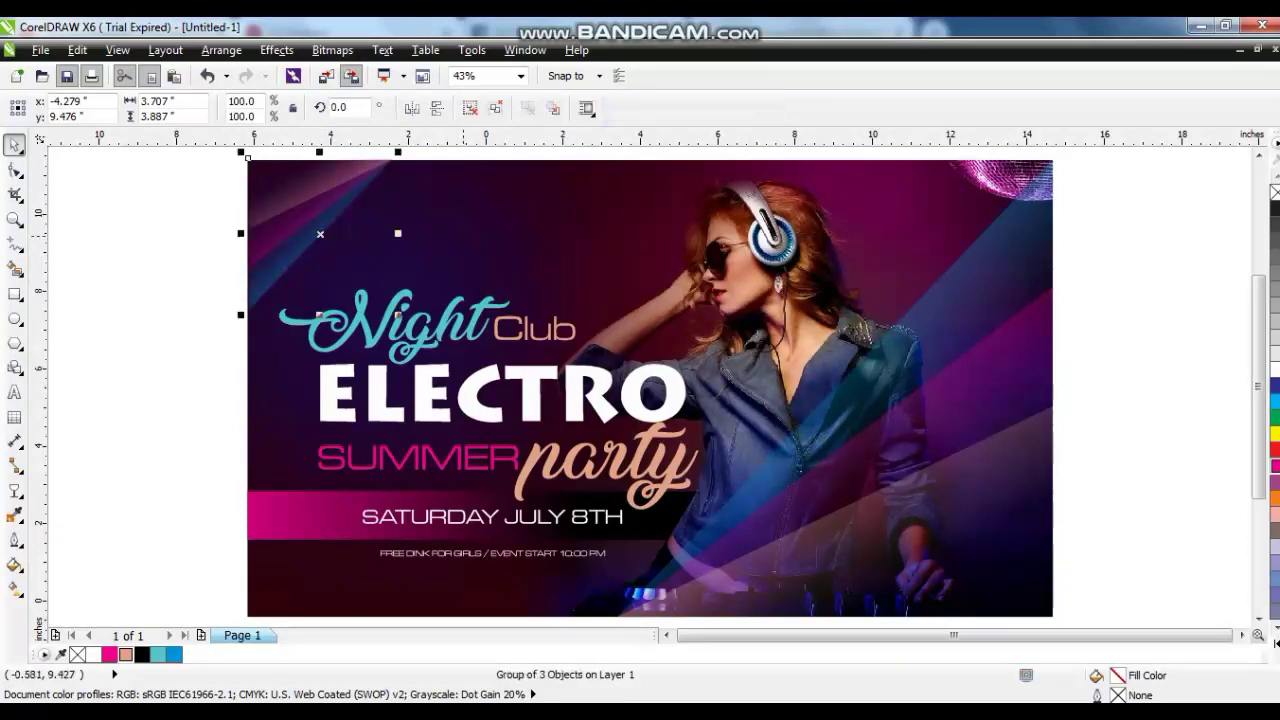
left_click(463, 236, "shift")
left_click(143, 243)
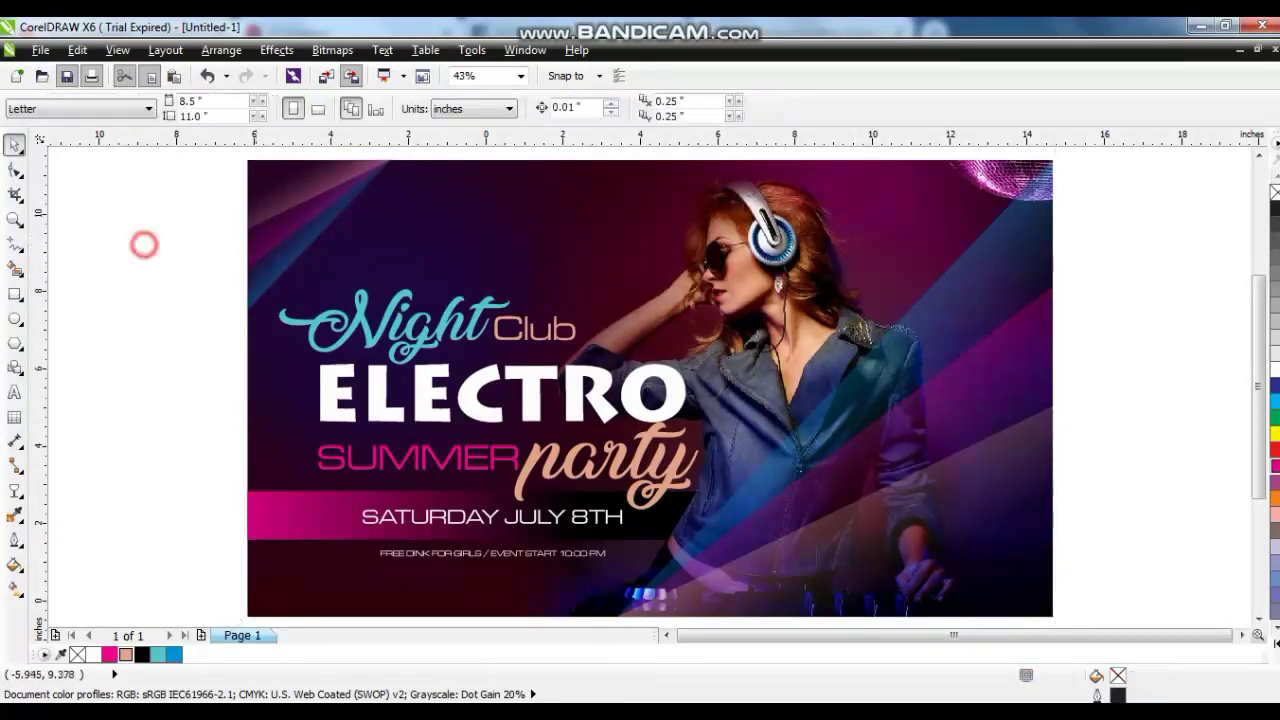
Step: Enlarge the triangle group in the photo's upper-left corner proportionally to about 5.49 × 5.76 in
left_click(285, 238)
left_click_drag(396, 316, 460, 384)
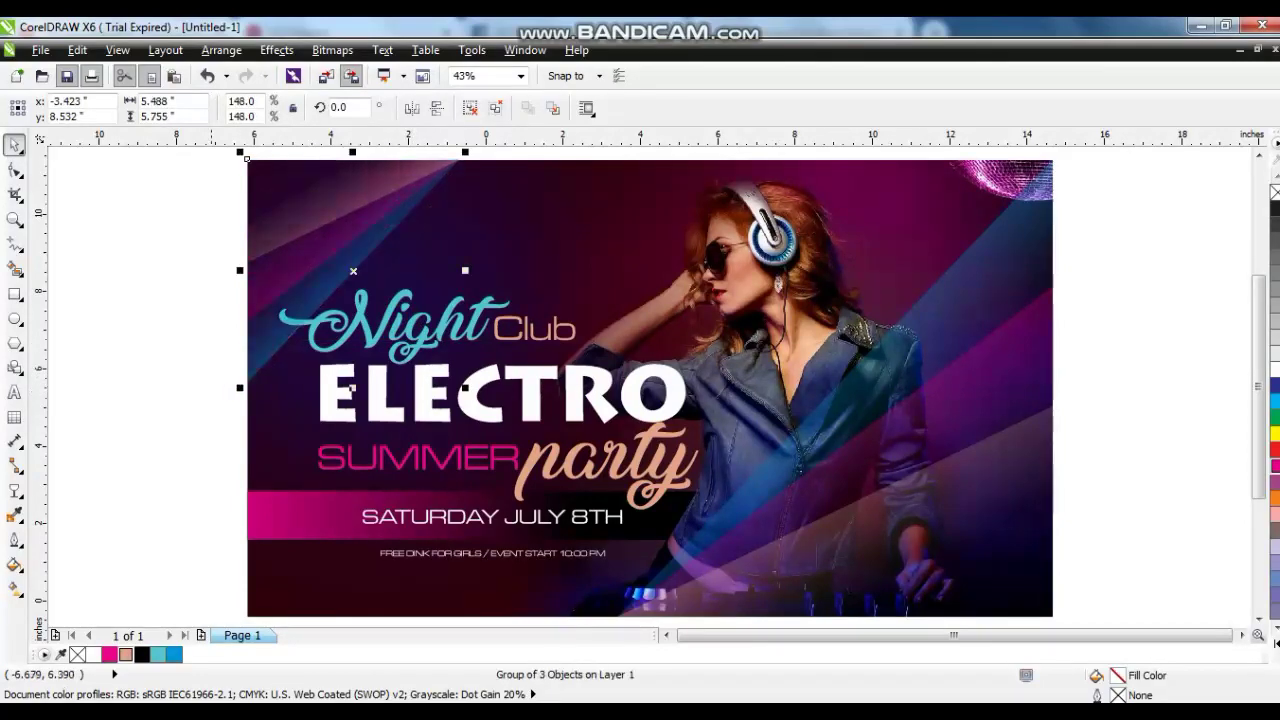
left_click(182, 334)
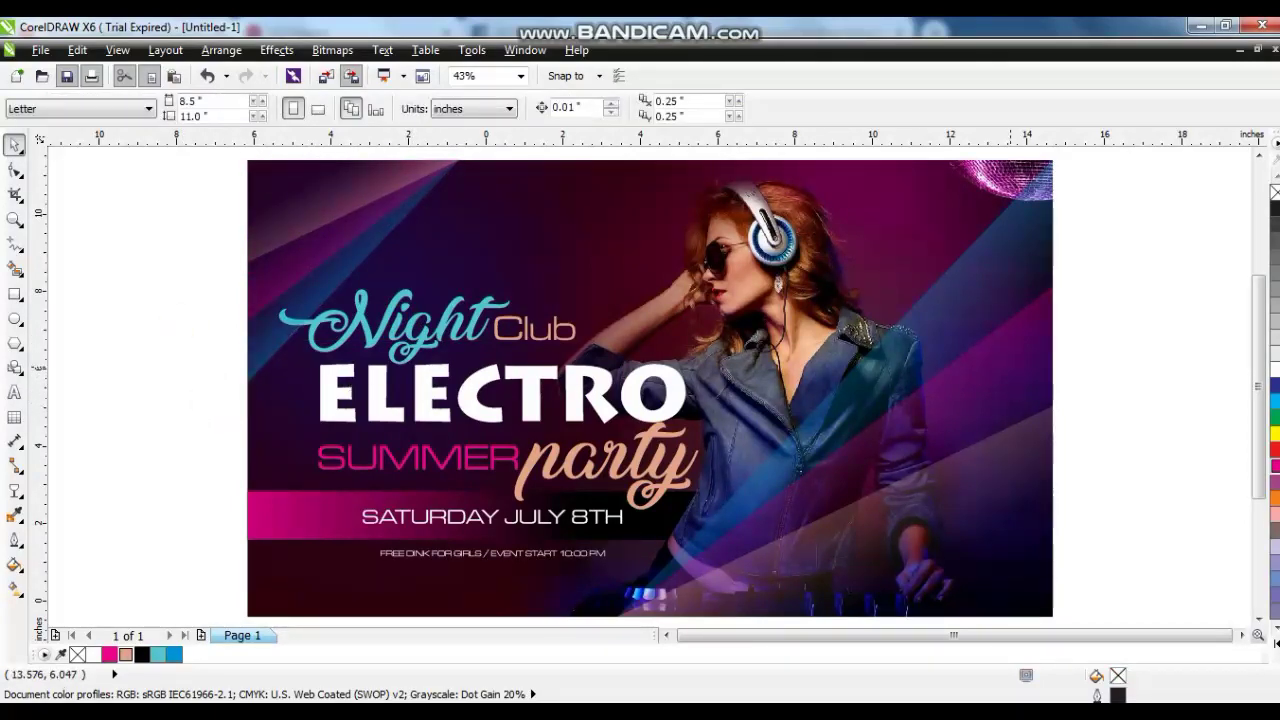
Step: Examine the whole flyer in a full-screen preview and return to the drawing
left_click(1010, 368)
key("shift+F2")
scroll(955, 275, "down", 1)
left_click(990, 290)
left_click(777, 219)
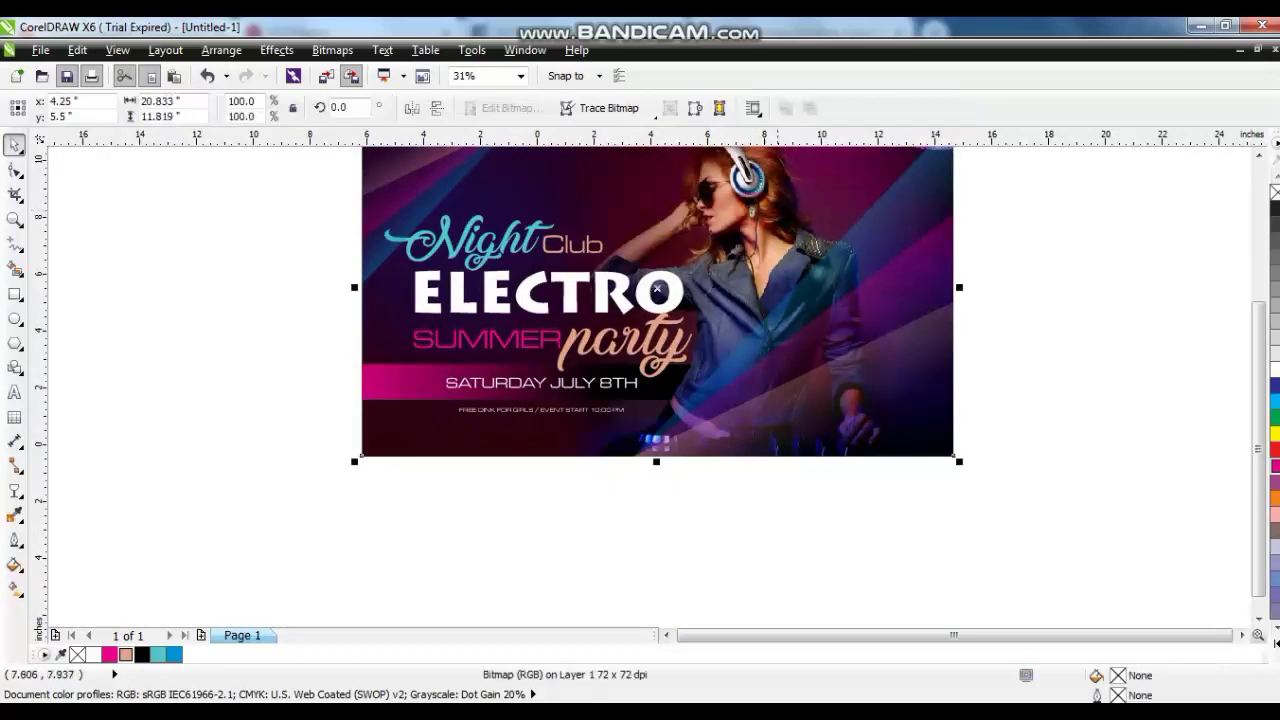
key("shift+F2")
key("F9")
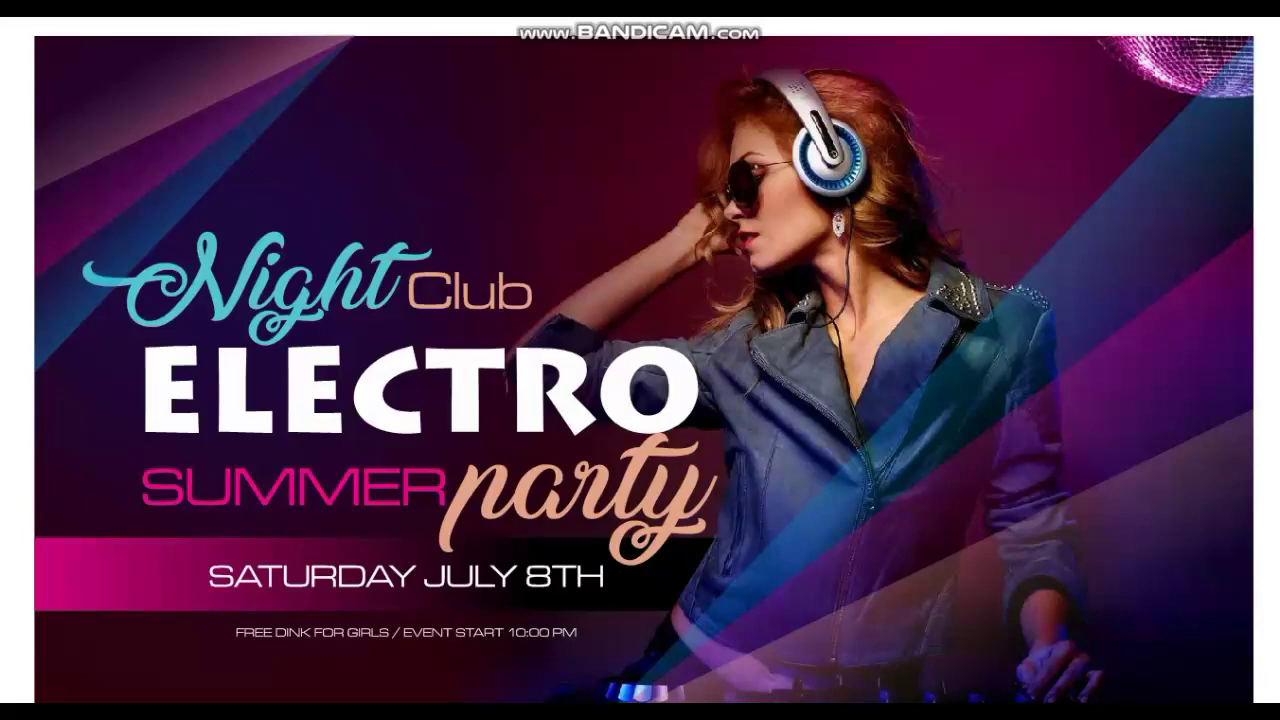
left_click(1217, 356)
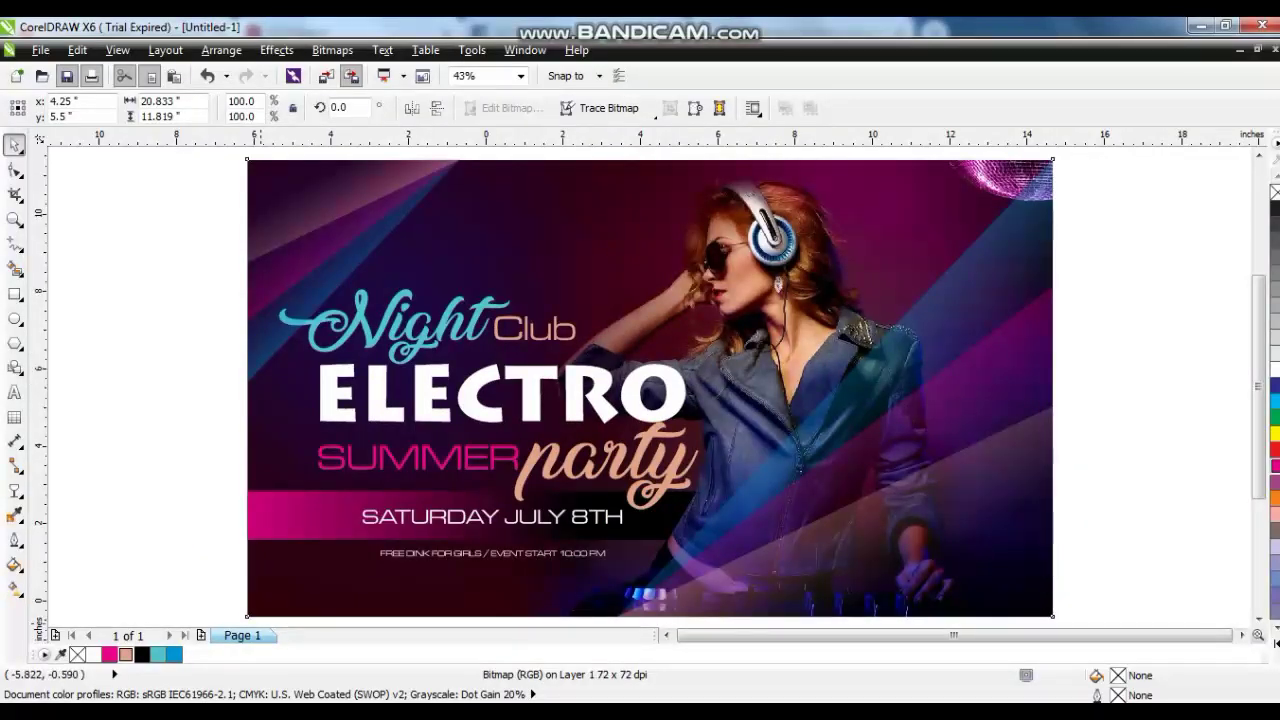